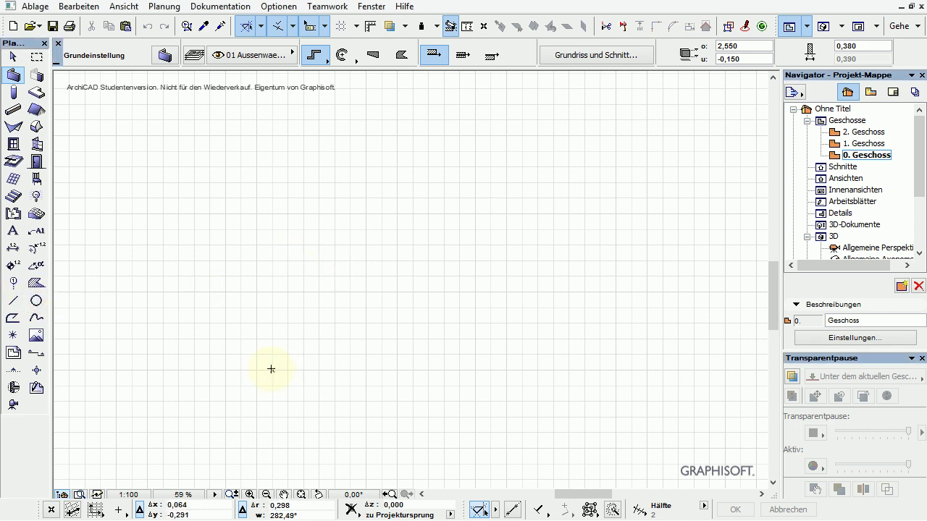
Draw a semicircular arc with a radius of 4, open at the bottom, centred on the project origin.
{"action": "left_click", "coordinate": [272, 369]}
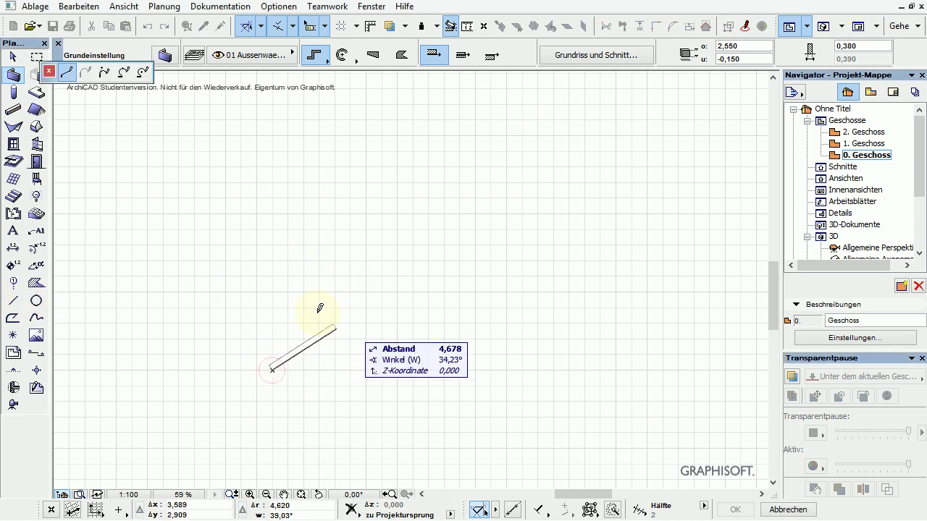
{"action": "left_click", "coordinate": [37, 300]}
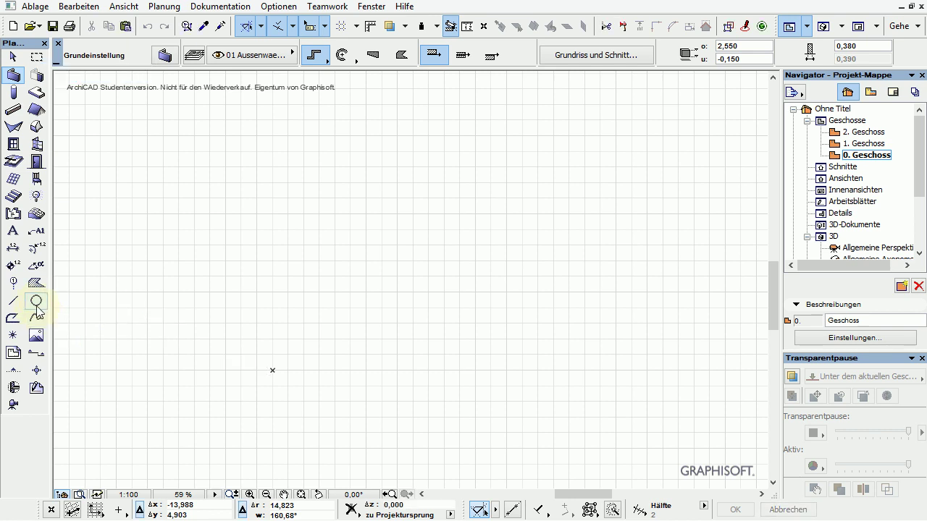
{"action": "left_click", "coordinate": [36, 300]}
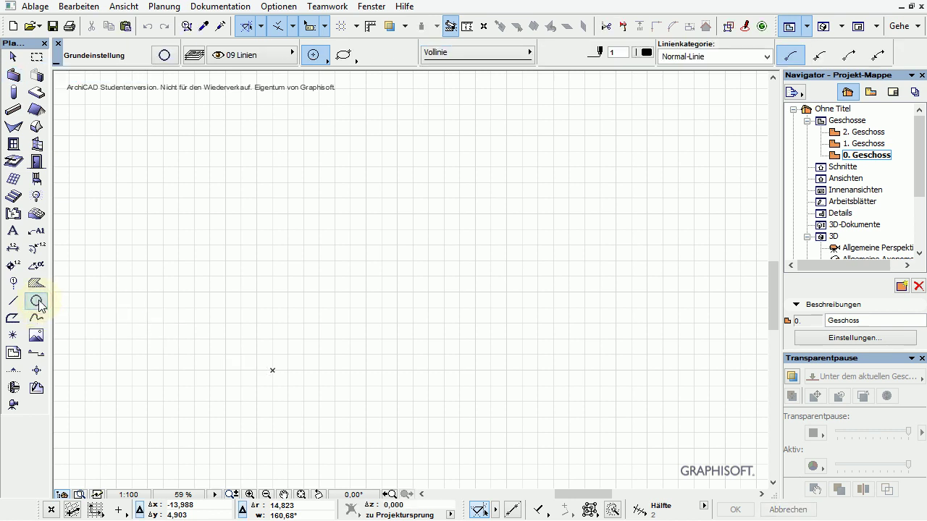
{"action": "left_click", "coordinate": [272, 369]}
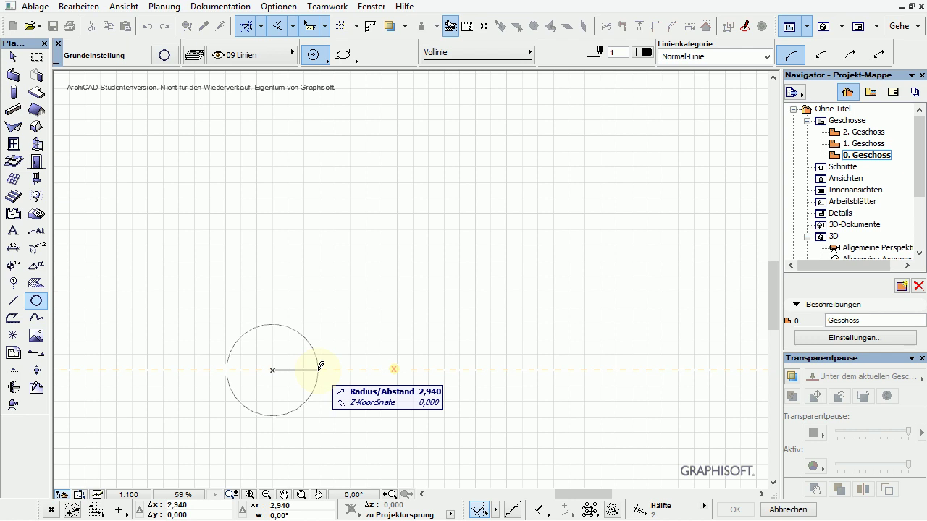
{"action": "type", "text": "4"}
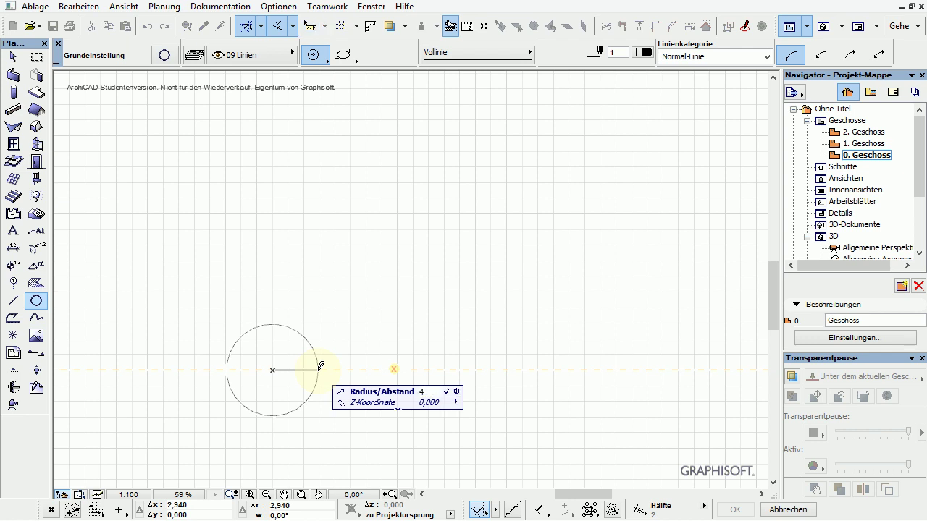
{"action": "key", "text": "Return"}
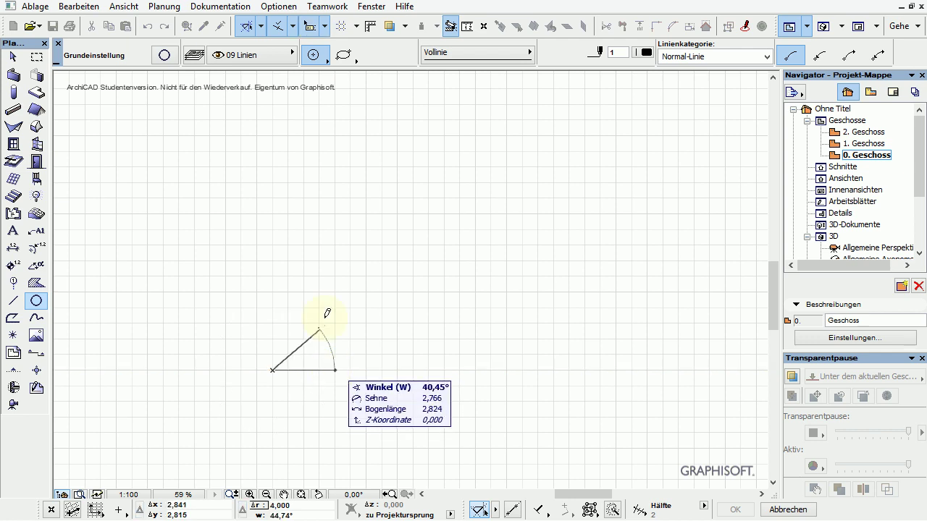
{"action": "left_click", "coordinate": [210, 365]}
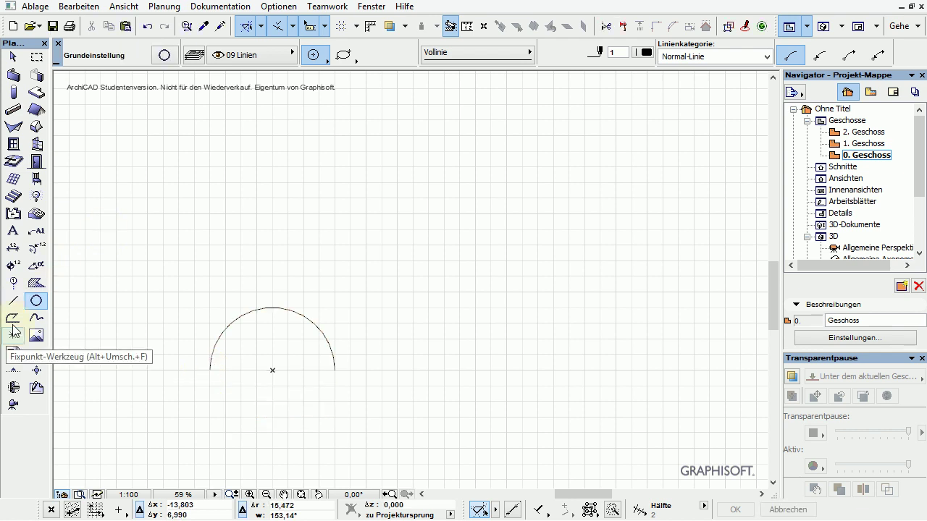
Draw a horizontal line above the semicircle, extending past the arc on both sides.
{"action": "left_click", "coordinate": [14, 301]}
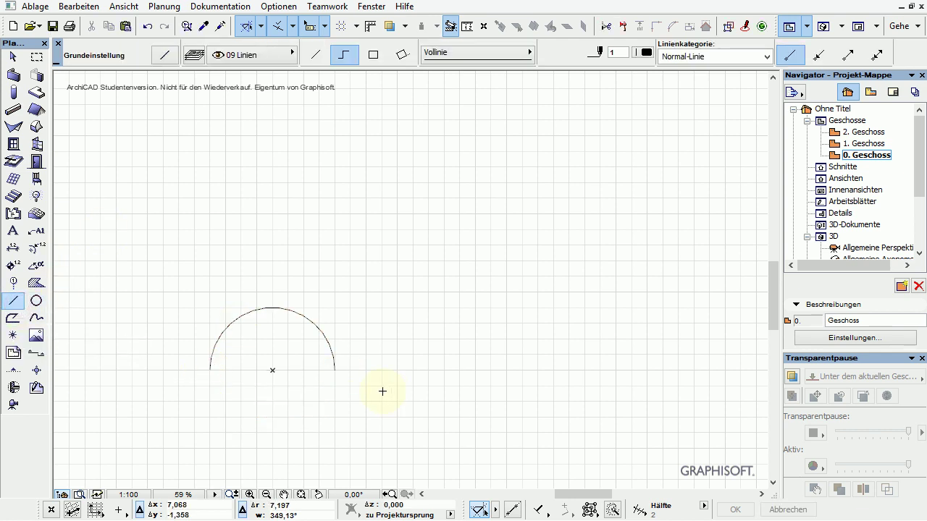
{"action": "left_click", "coordinate": [190, 271]}
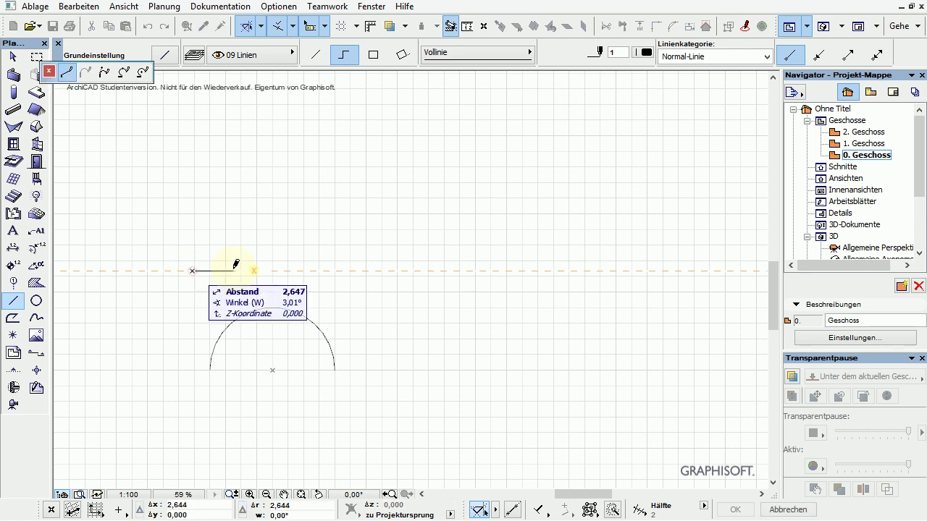
{"action": "left_click", "coordinate": [361, 270]}
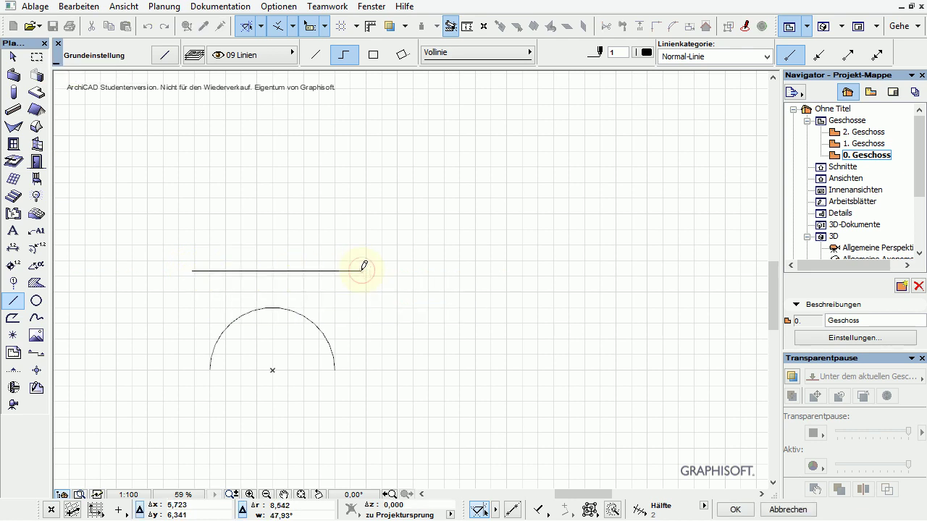
Draw vertical lines from the semicircle's right end to and beyond the horizontal line, ending with a short horizontal line back to the arc's centre axis.
{"action": "left_click", "coordinate": [336, 368]}
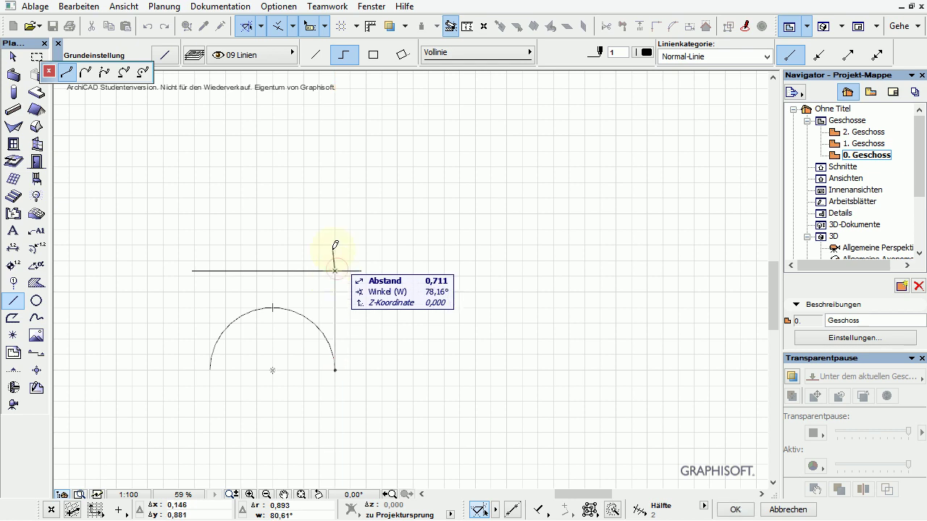
{"action": "left_click", "coordinate": [335, 174]}
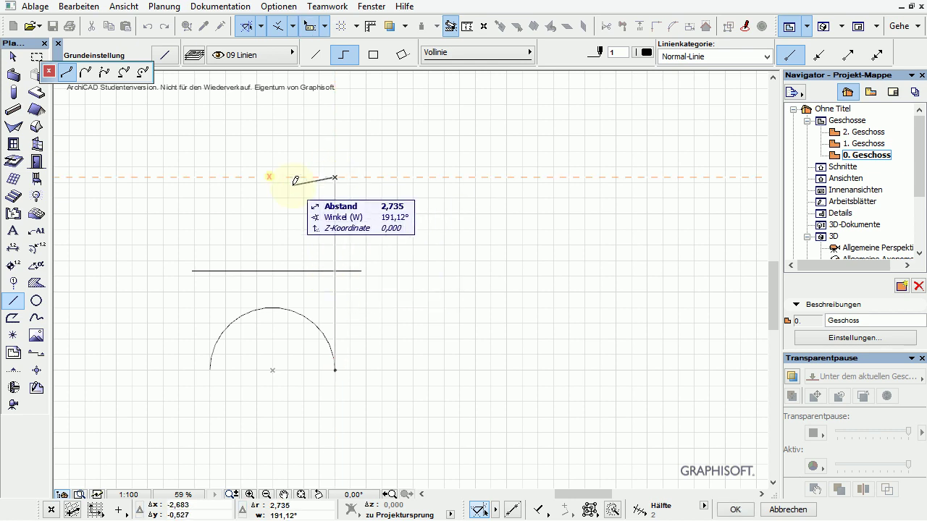
{"action": "double_click", "coordinate": [269, 177]}
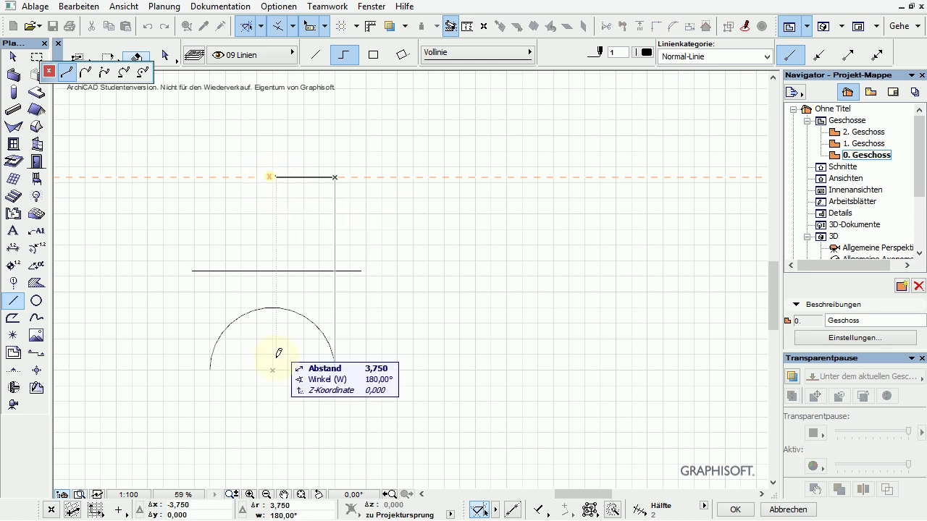
{"action": "left_click", "coordinate": [273, 367]}
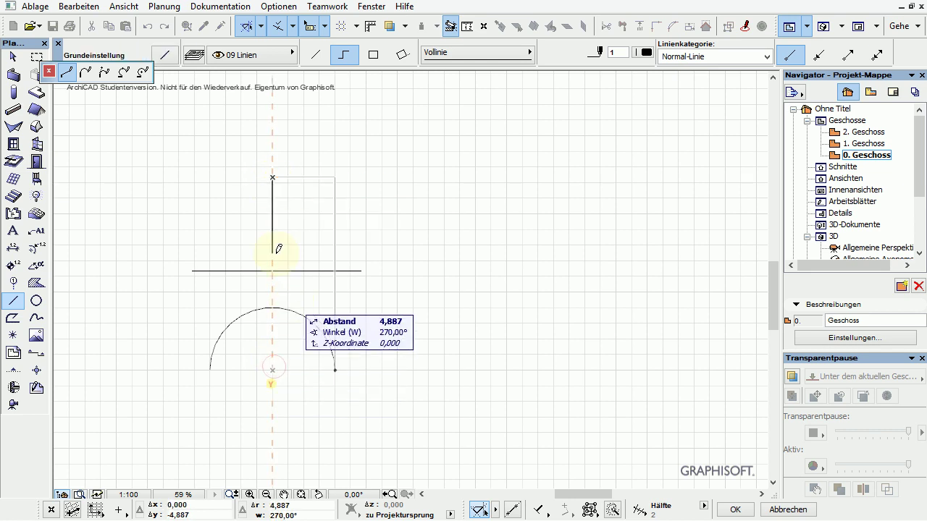
{"action": "key", "text": "Escape"}
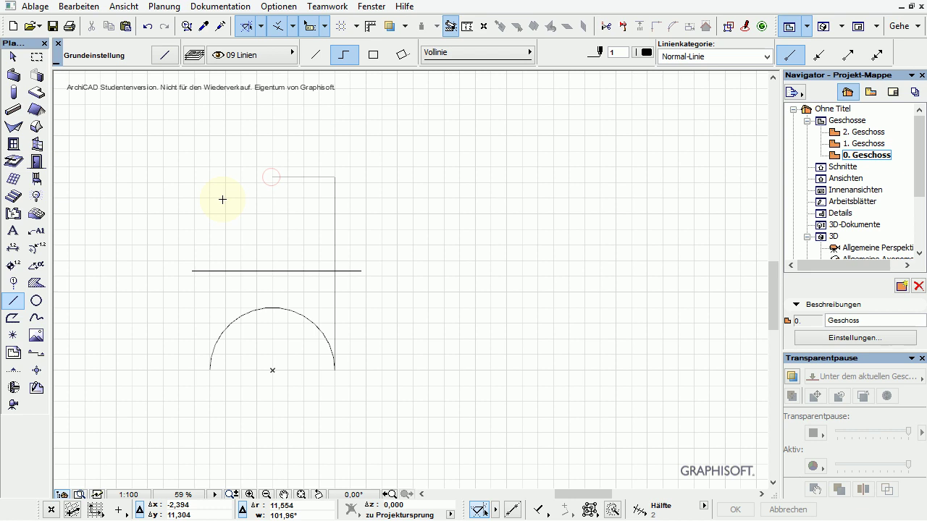
Draw a quarter-circle arc of radius 4 centred on the short line's free end, starting at the vertical line's upper end and ending straight above the centre.
{"action": "left_click", "coordinate": [36, 302]}
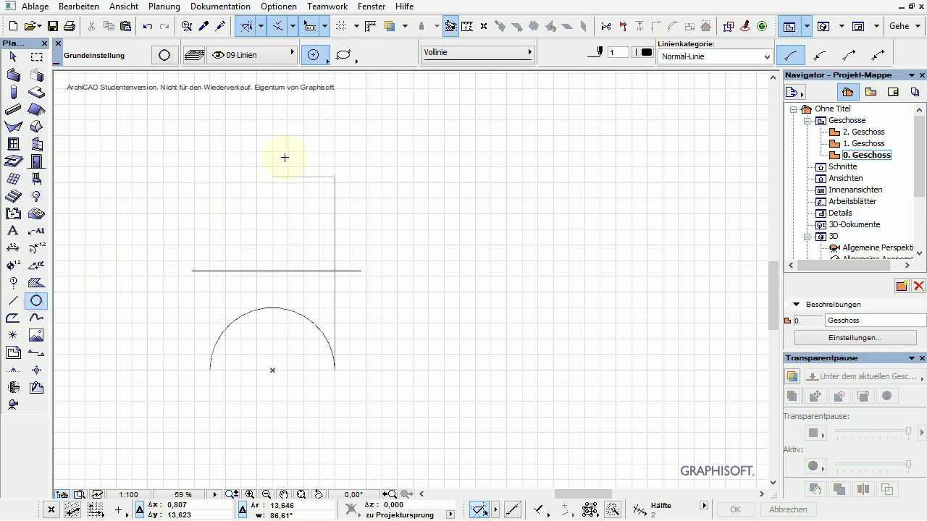
{"action": "left_click", "coordinate": [273, 176]}
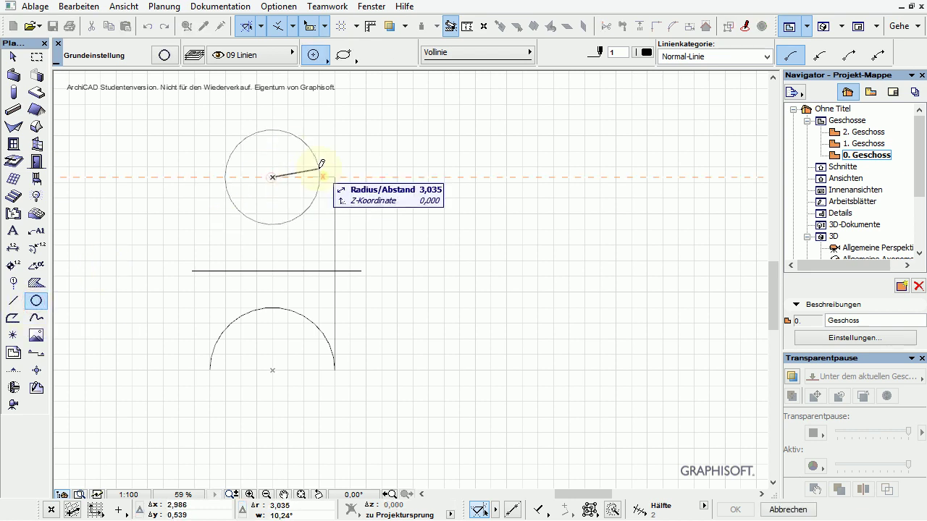
{"action": "left_click", "coordinate": [335, 175]}
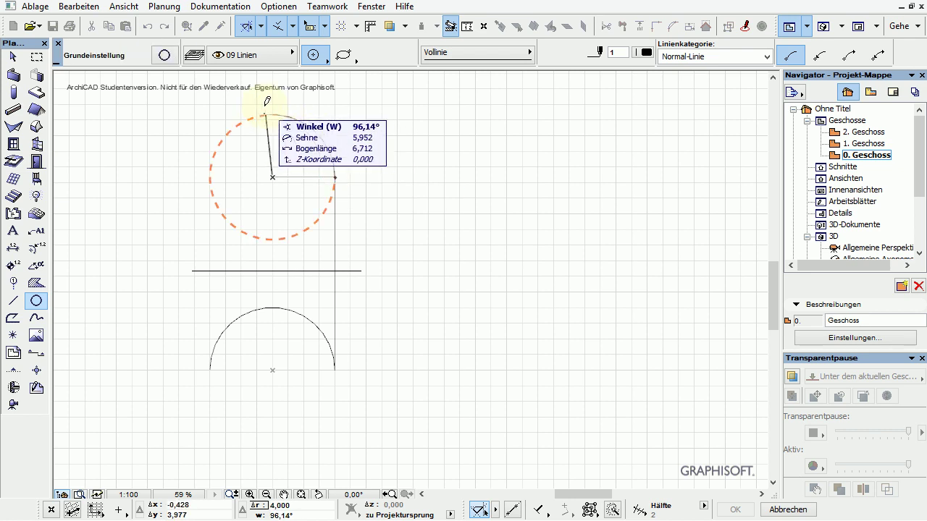
{"action": "left_click", "coordinate": [276, 108]}
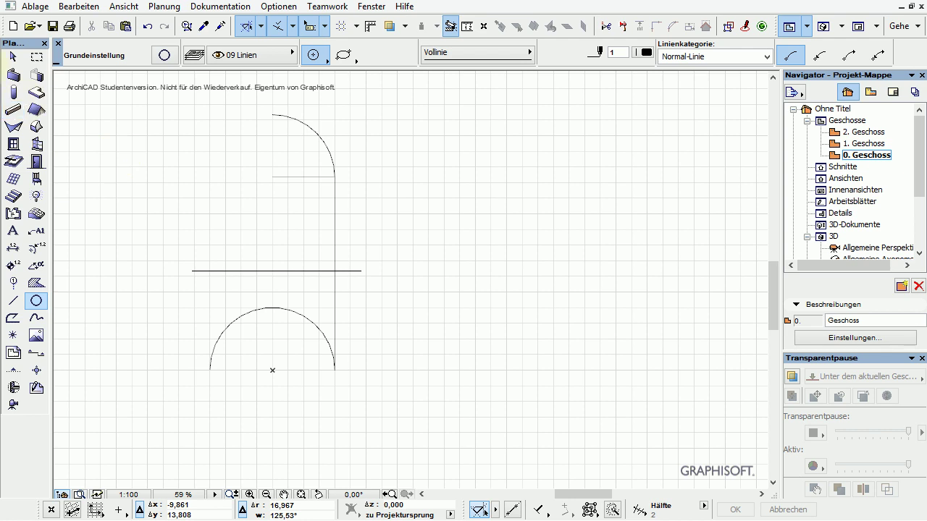
Copy the quarter arc together with the vertical line segment above the long horizontal line.
{"action": "left_click", "coordinate": [13, 56]}
{"action": "left_click", "coordinate": [315, 129]}
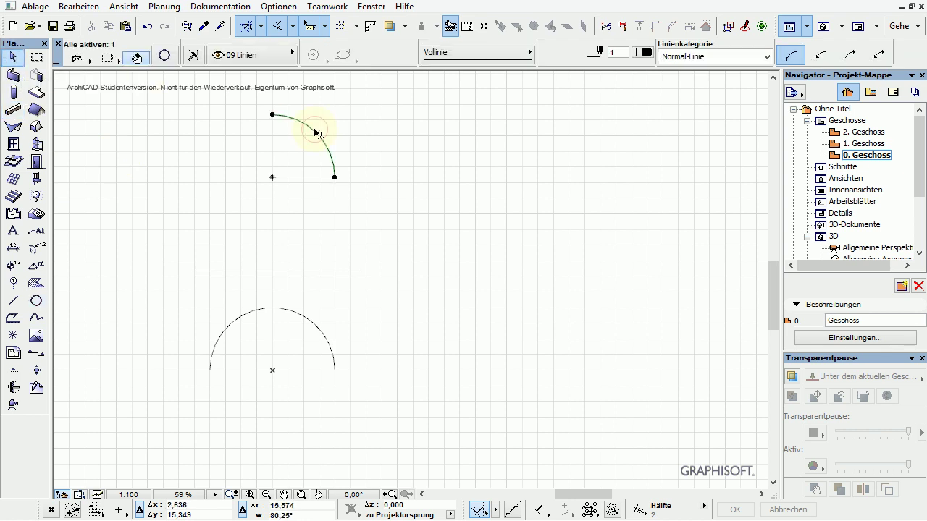
{"action": "left_click", "coordinate": [334, 209], "text": "shift"}
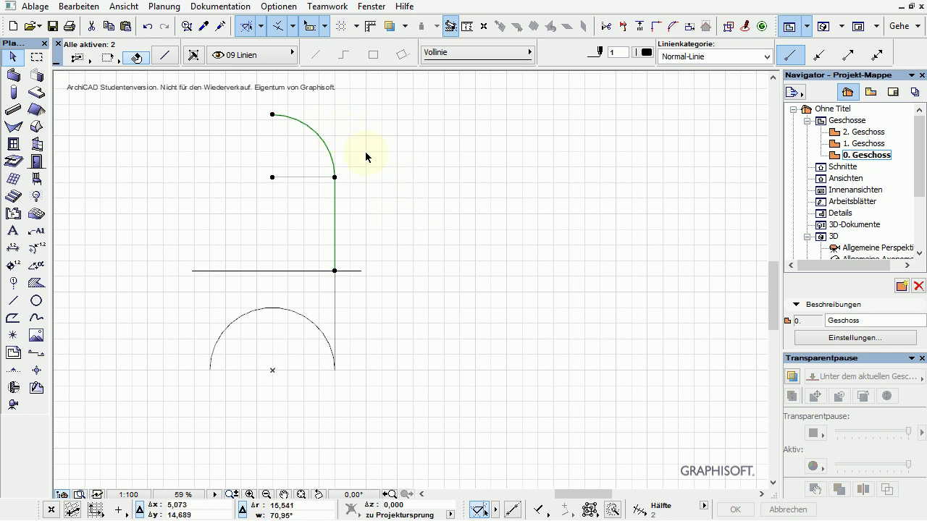
Create a new profile in the Profil-Manager and move its window clear of the drawing area.
{"action": "left_click", "coordinate": [290, 7]}
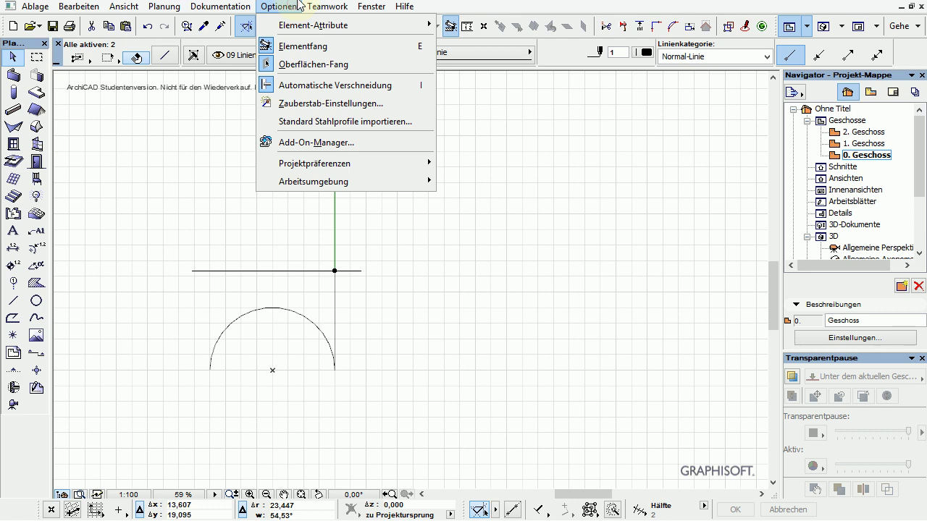
{"action": "mouse_move", "coordinate": [305, 29]}
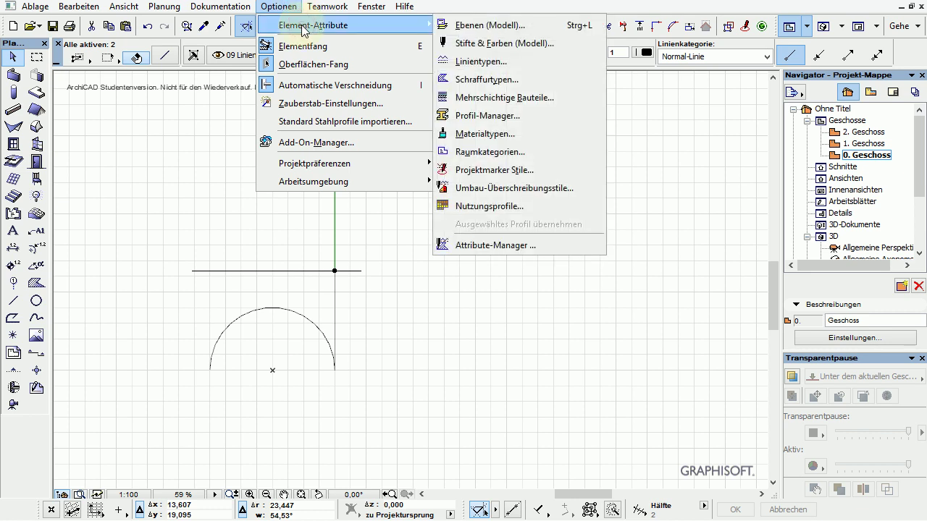
{"action": "left_click", "coordinate": [456, 116]}
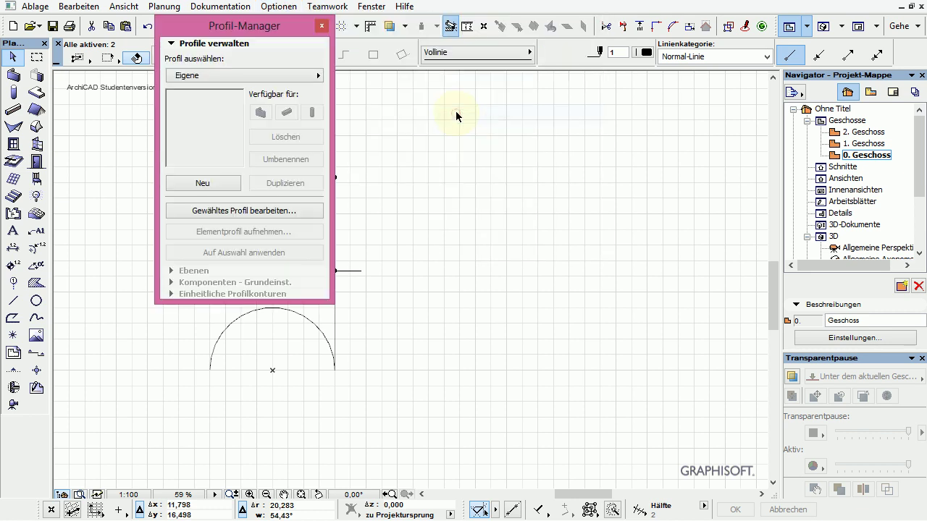
{"action": "left_click", "coordinate": [225, 182]}
{"action": "left_click_drag", "start_coordinate": [283, 23], "coordinate": [841, 35]}
Paste the copied arc and line into the profile and place the line's lower end on the profile origin.
{"action": "scroll", "coordinate": [386, 336], "scroll_direction": "down", "scroll_amount": 2}
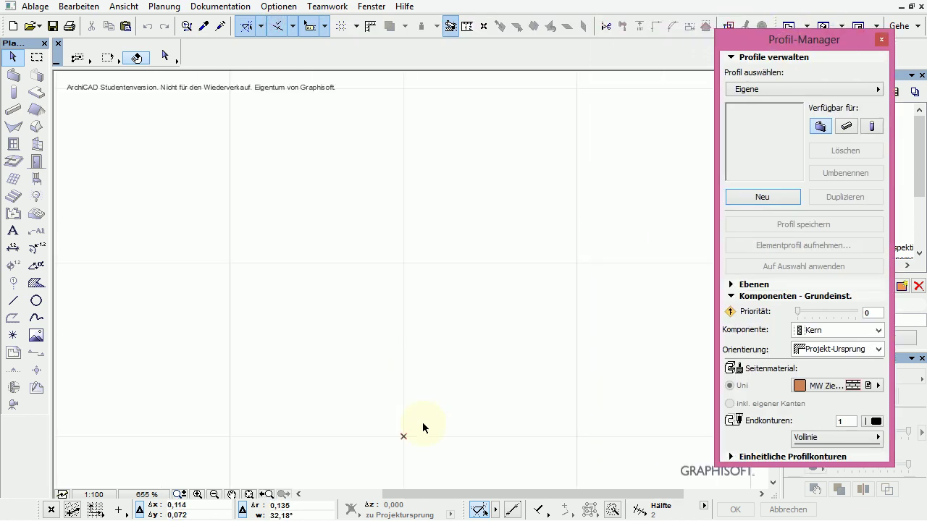
{"action": "key", "text": "ctrl+v"}
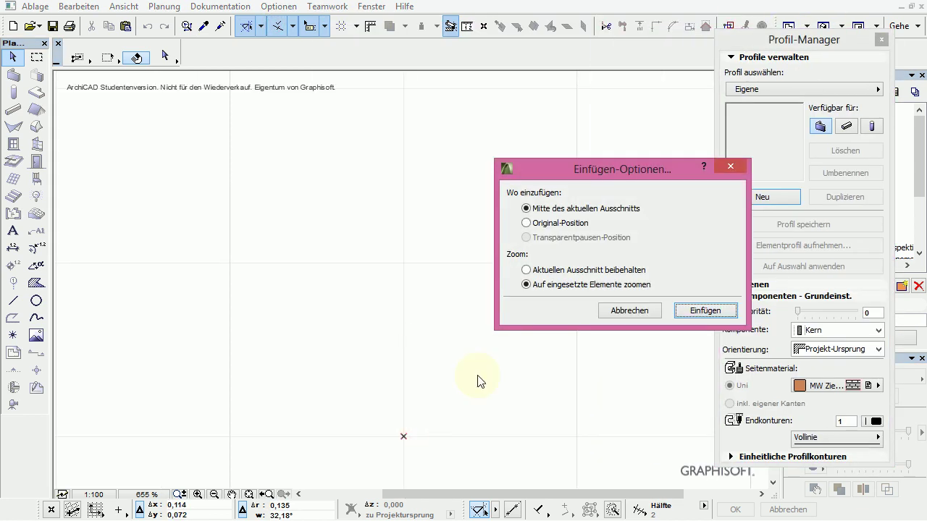
{"action": "left_click", "coordinate": [704, 311]}
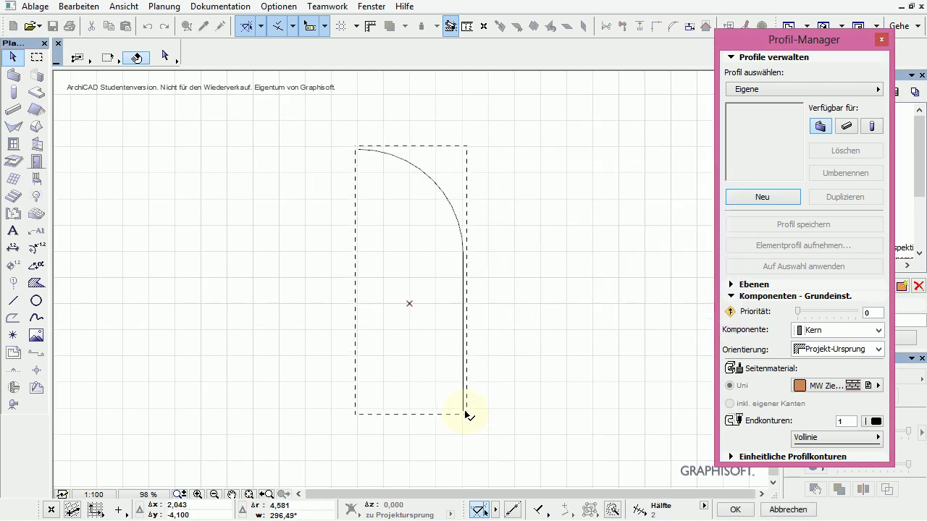
{"action": "left_click_drag", "start_coordinate": [463, 412], "coordinate": [409, 306]}
{"action": "scroll", "coordinate": [466, 307], "scroll_direction": "down", "scroll_amount": 4}
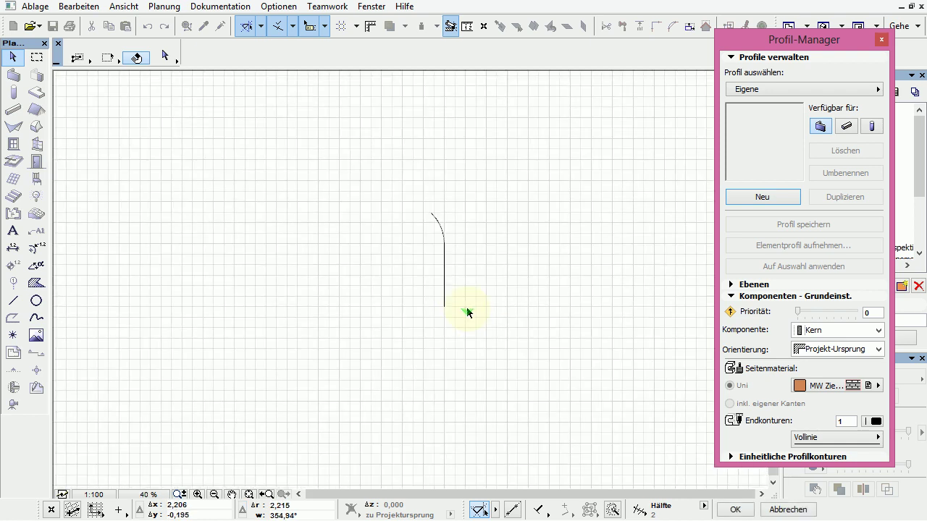
{"action": "left_click", "coordinate": [487, 298]}
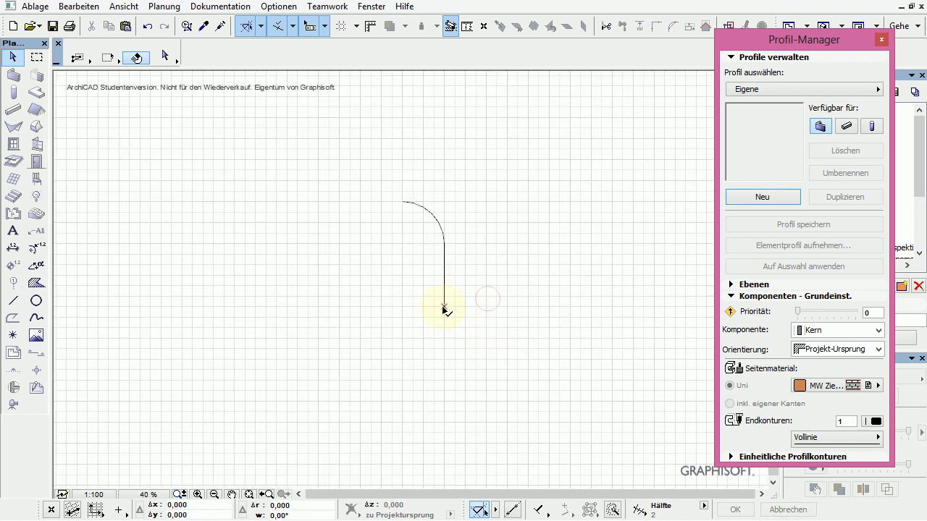
{"action": "left_click", "coordinate": [444, 307]}
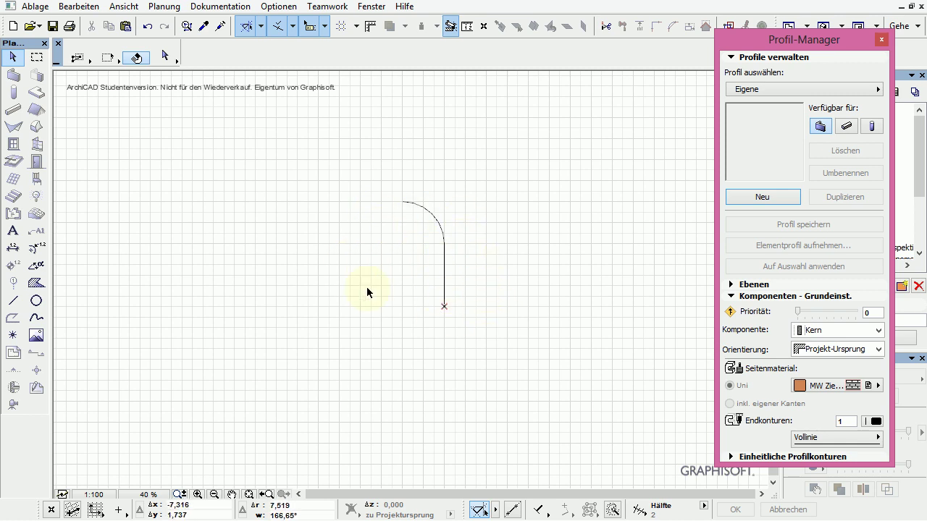
Mirror the pasted line and arc about the vertical axis through the profile origin so the arc curves to the right.
{"action": "left_click_drag", "start_coordinate": [402, 269], "coordinate": [497, 174]}
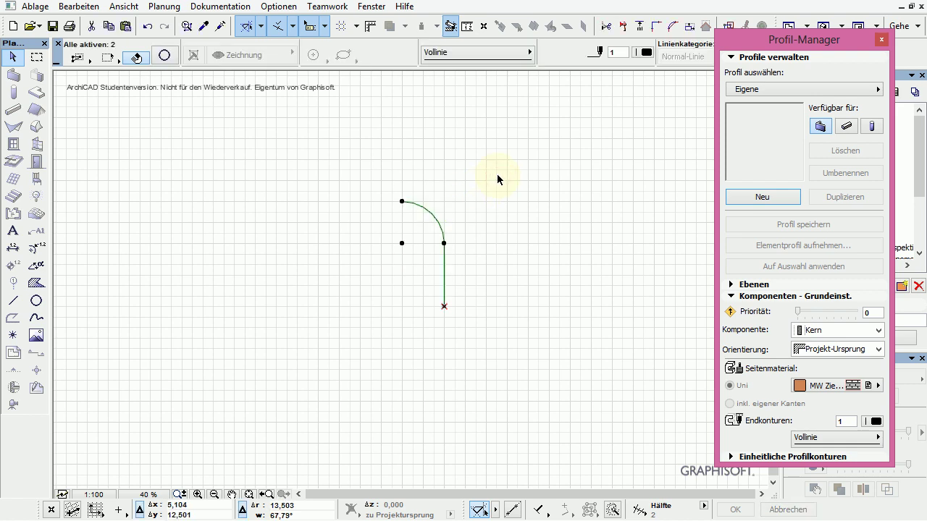
{"action": "left_click", "coordinate": [444, 306]}
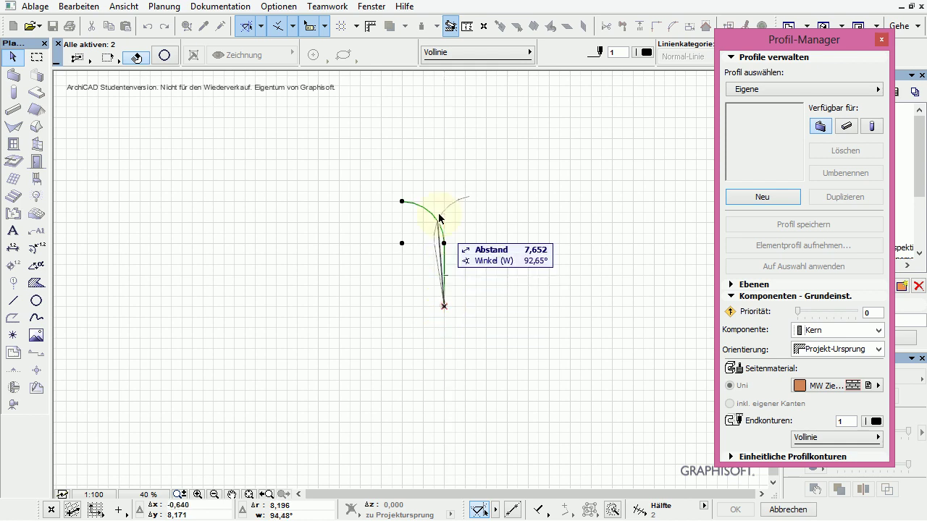
{"action": "left_click", "coordinate": [452, 143]}
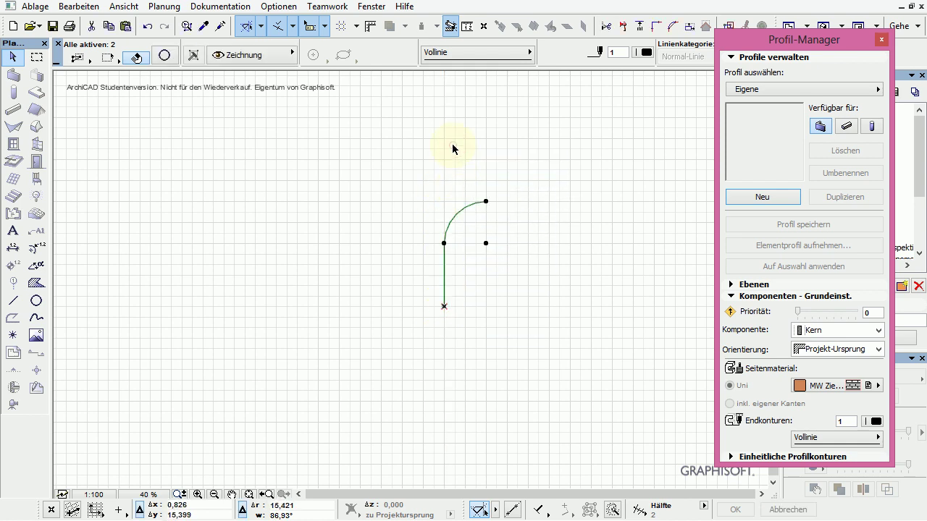
{"action": "left_click", "coordinate": [513, 264]}
Draw a rotated rectangular fill 0.5 wide and 6 high along the left side of the vertical line.
{"action": "left_click", "coordinate": [35, 284]}
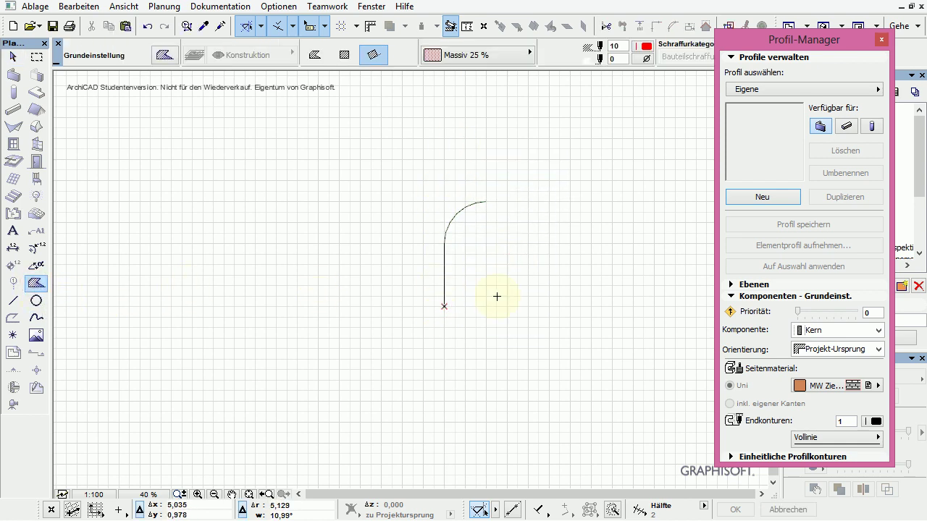
{"action": "left_click", "coordinate": [444, 306]}
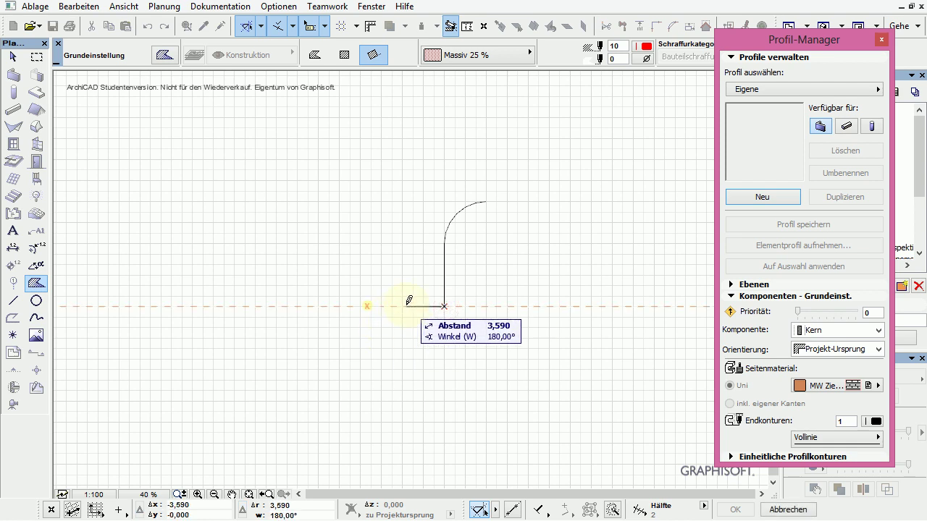
{"action": "left_click", "coordinate": [443, 240]}
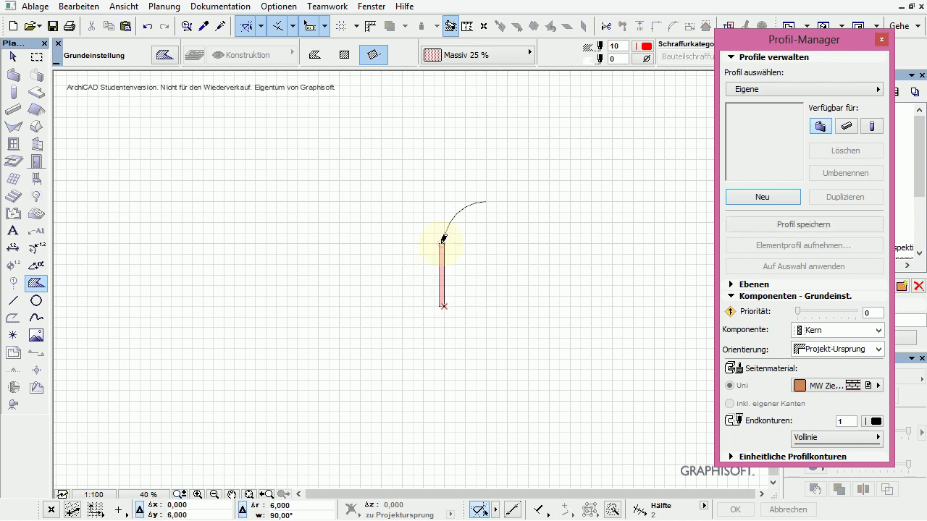
Draw a second rotated rectangular fill with its base on the arc's chord, extending outward beyond the arc.
{"action": "scroll", "coordinate": [442, 242], "scroll_direction": "up", "scroll_amount": 5}
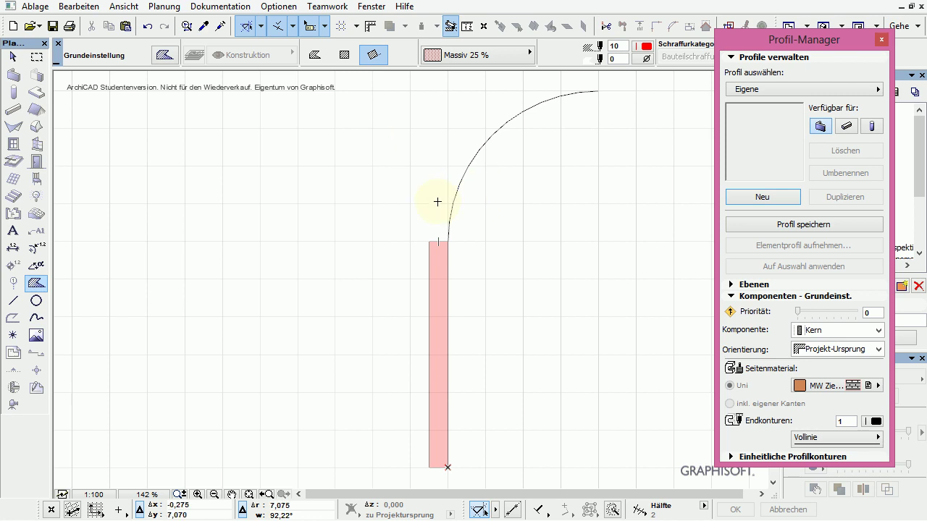
{"action": "left_click", "coordinate": [447, 242]}
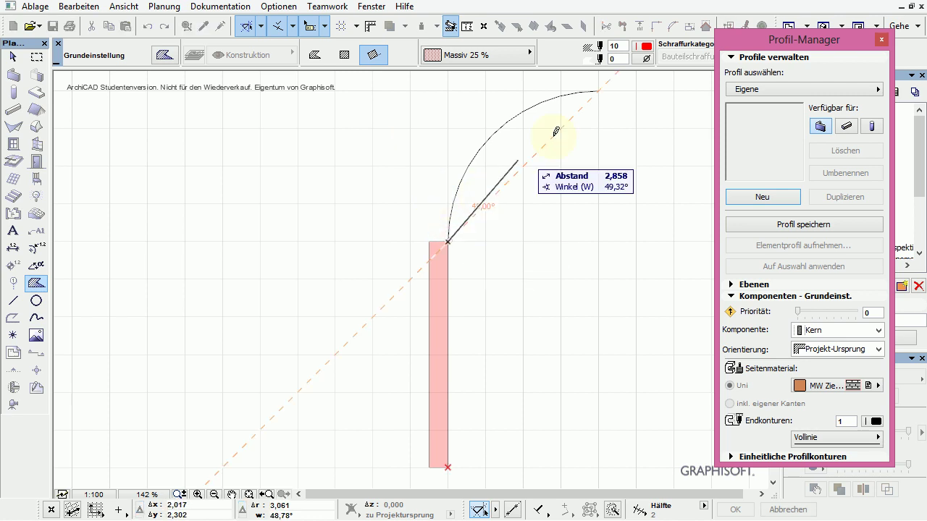
{"action": "left_click", "coordinate": [601, 88]}
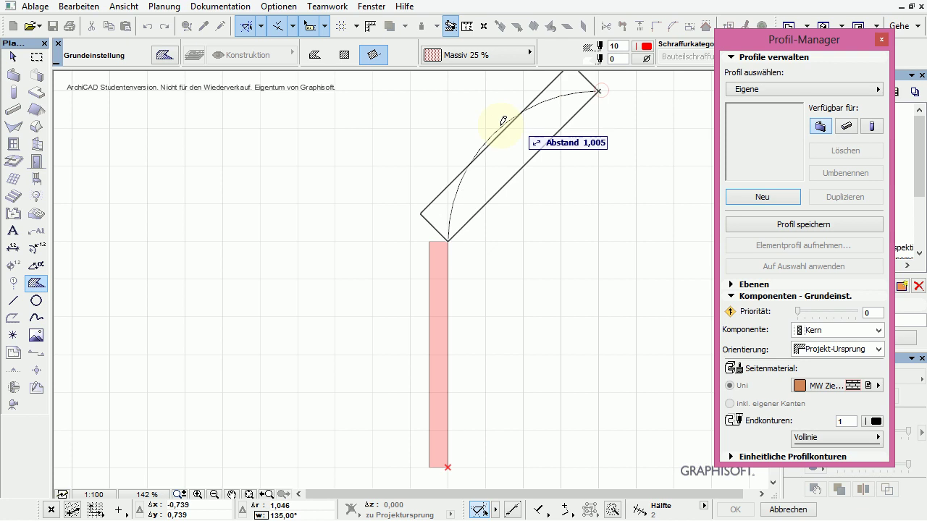
{"action": "left_click", "coordinate": [441, 112]}
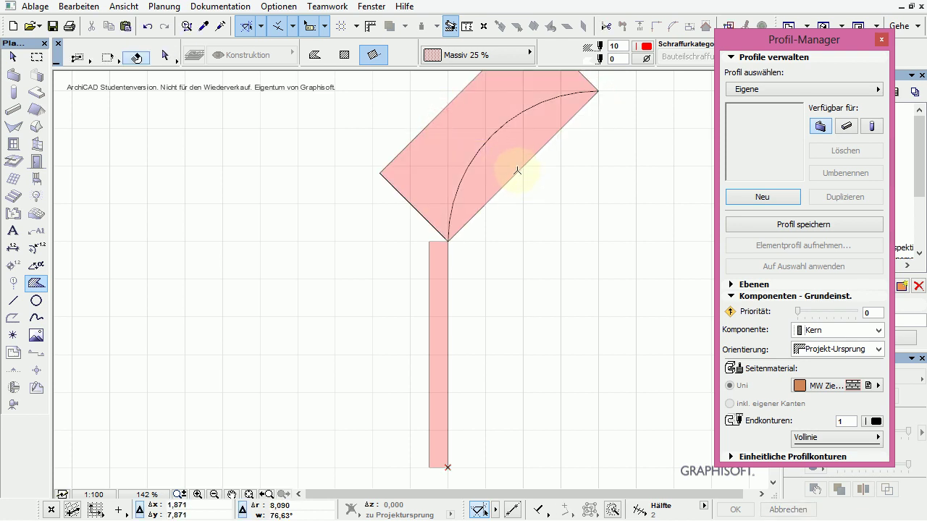
Curve the slanted fill's chord edge so that it follows the existing quarter arc.
{"action": "left_click", "coordinate": [515, 167], "text": "shift"}
{"action": "left_click", "coordinate": [516, 170]}
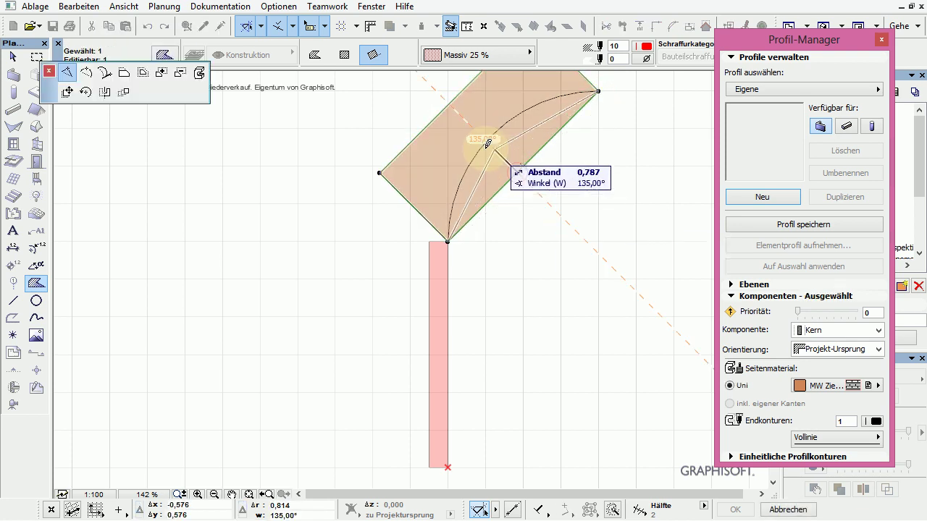
{"action": "left_click", "coordinate": [94, 73]}
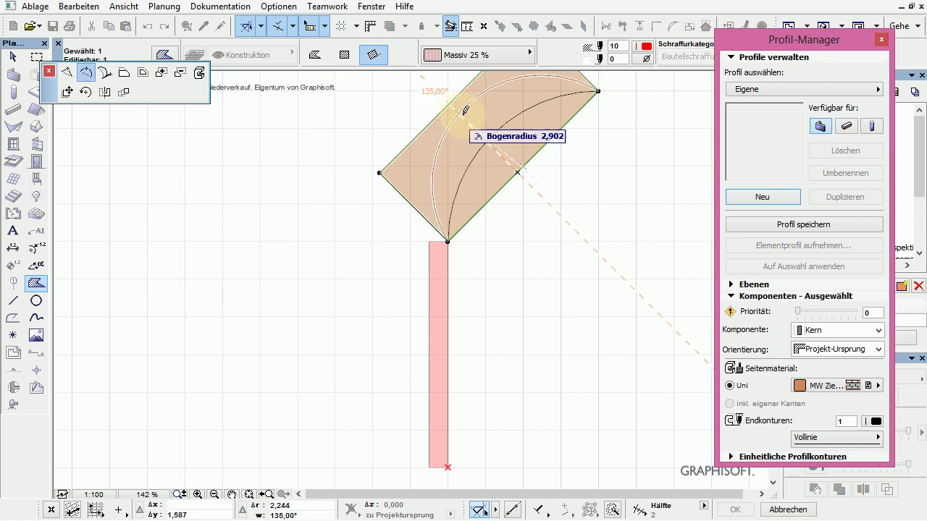
{"action": "left_click", "coordinate": [496, 128]}
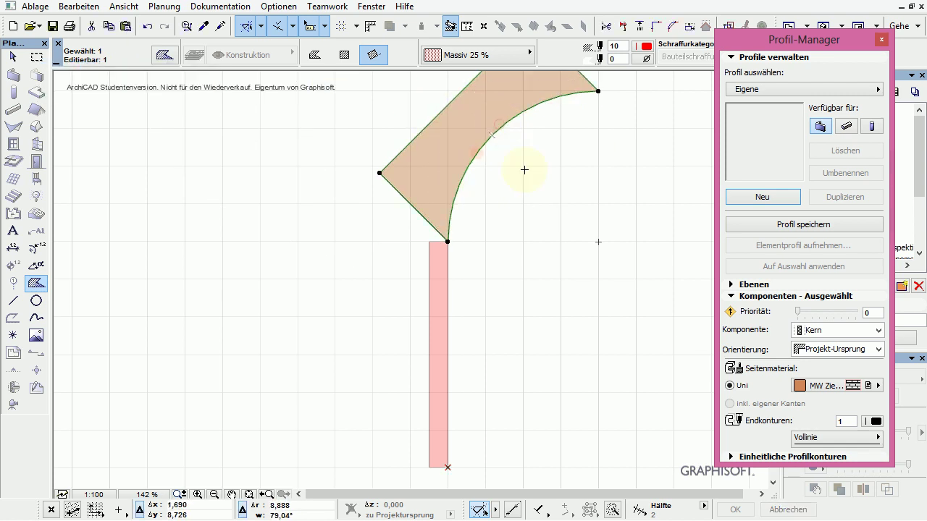
{"action": "left_click", "coordinate": [368, 239]}
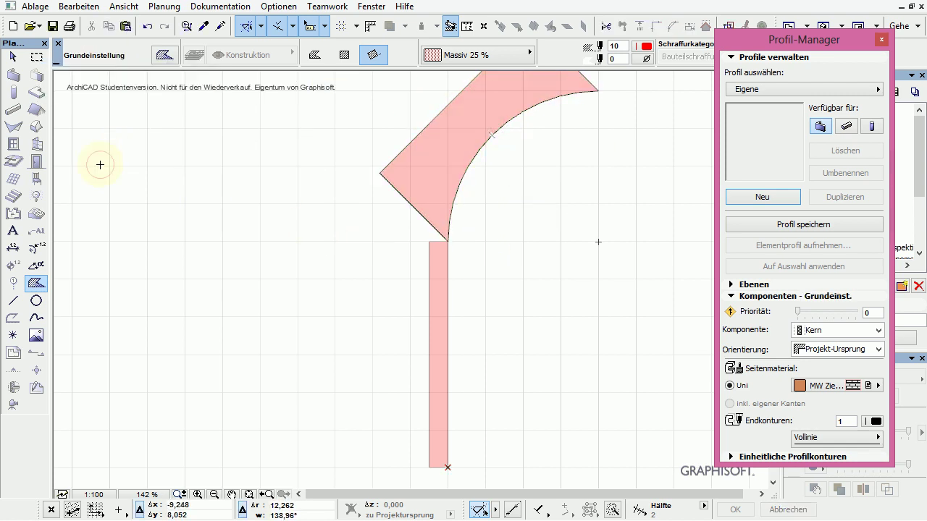
Offset the quarter arc outward to the upper outer corner of the straight fill.
{"action": "left_click", "coordinate": [36, 300]}
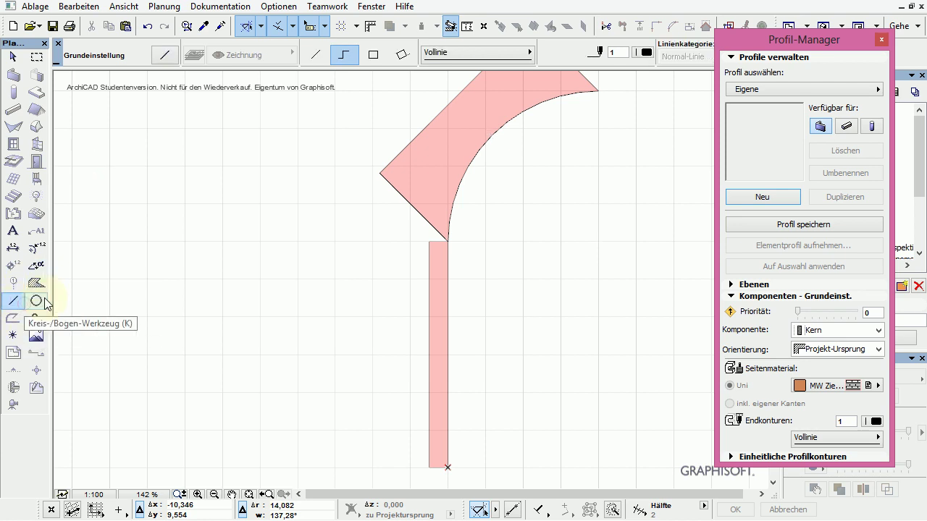
{"action": "double_click", "coordinate": [36, 301]}
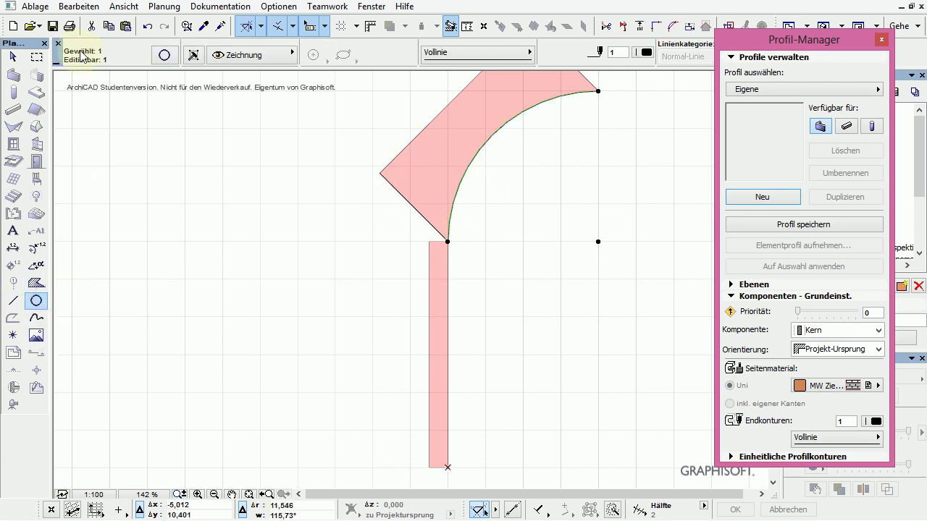
{"action": "left_click", "coordinate": [12, 56]}
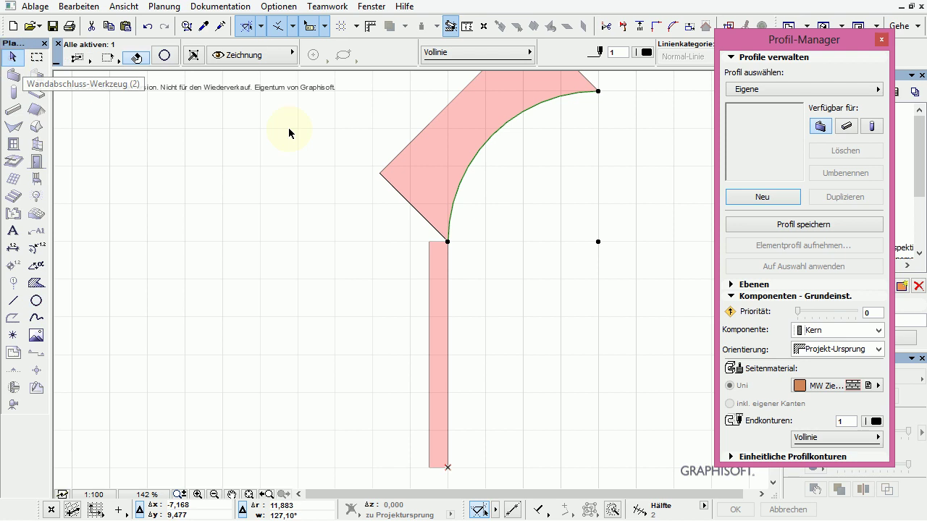
{"action": "left_click", "coordinate": [449, 230]}
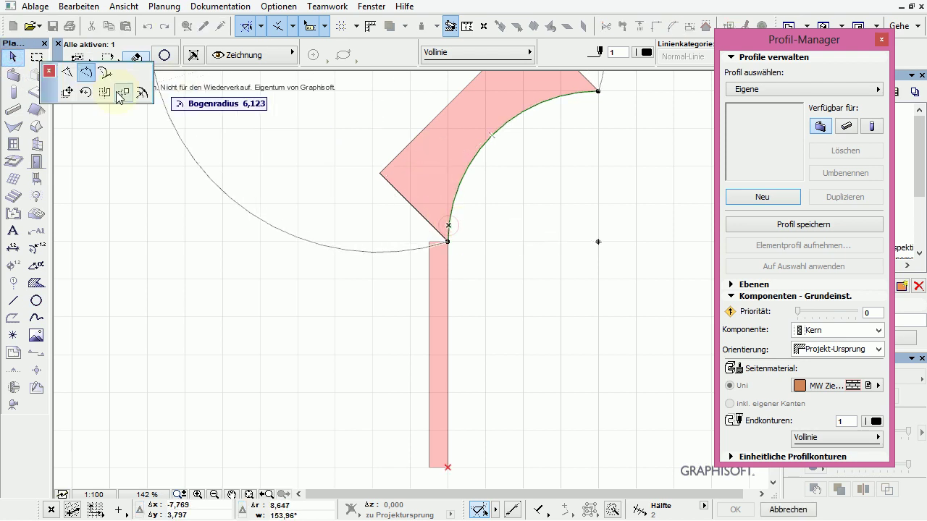
{"action": "left_click", "coordinate": [142, 93]}
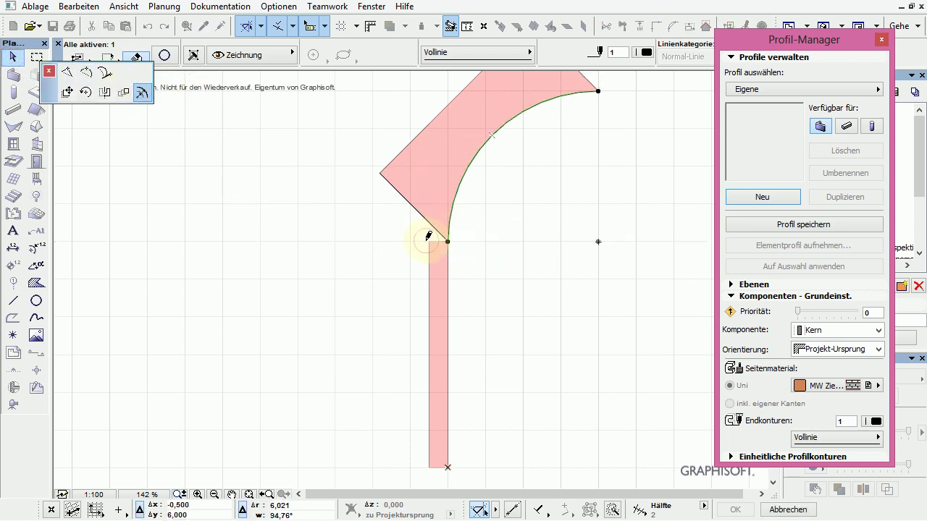
{"action": "left_click", "coordinate": [429, 241]}
{"action": "left_click", "coordinate": [347, 236]}
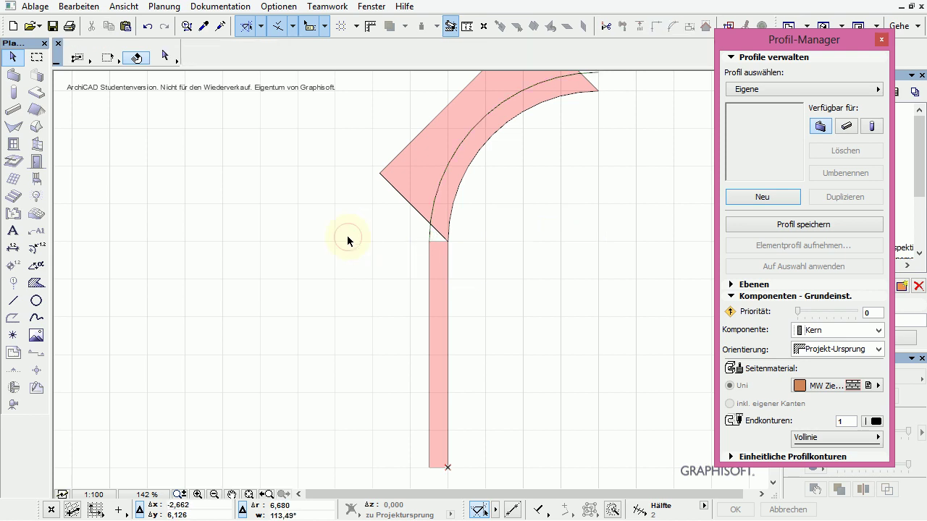
Add a node on the slanted fill's outer edge at the offset arc and move its lower outer corner to the straight fill's upper outer corner.
{"action": "left_click", "coordinate": [415, 210]}
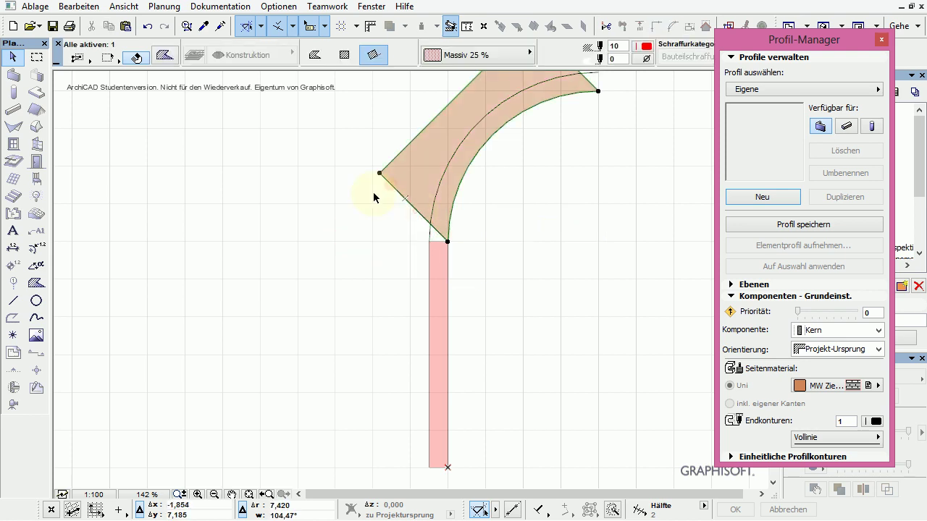
{"action": "left_click", "coordinate": [447, 107]}
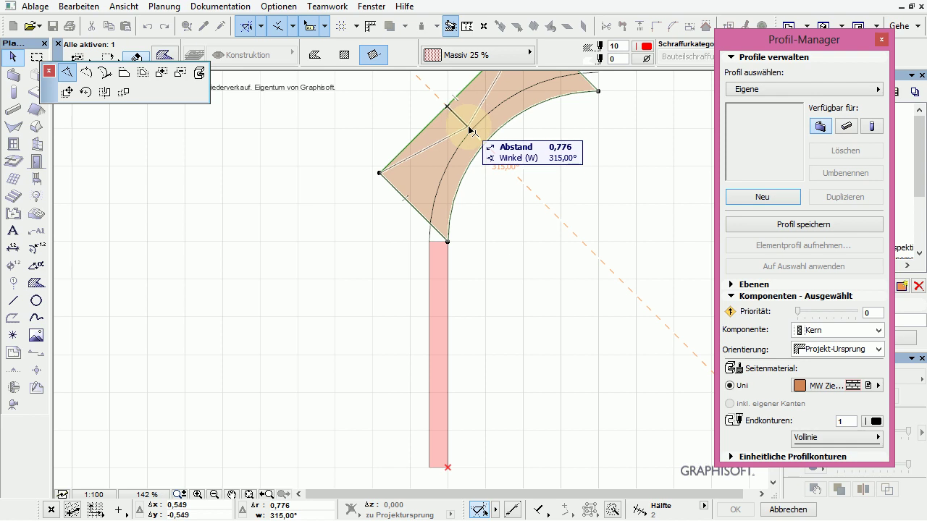
{"action": "left_click", "coordinate": [472, 129]}
{"action": "left_click", "coordinate": [379, 175]}
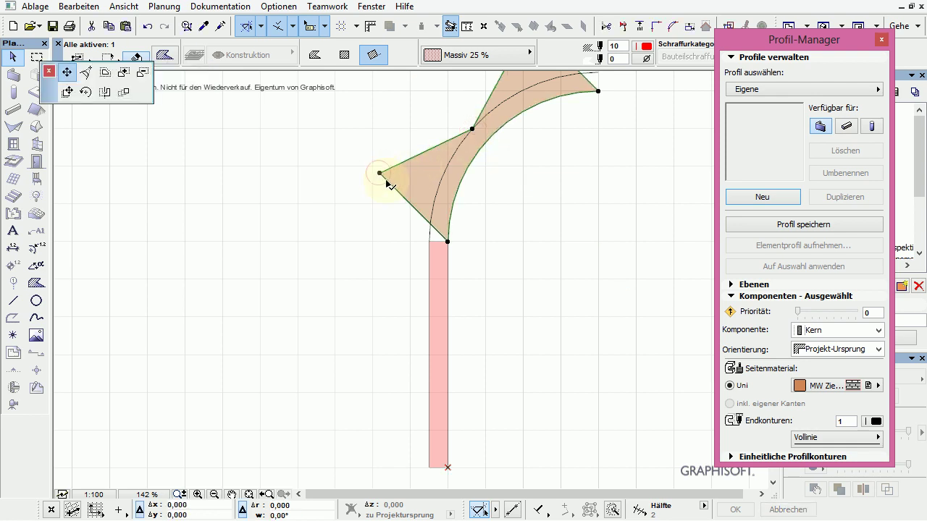
{"action": "left_click", "coordinate": [430, 241]}
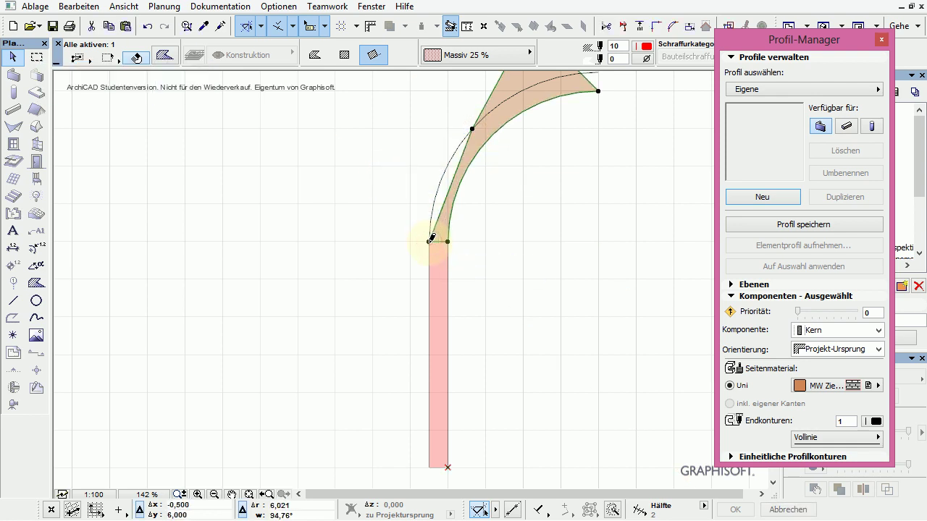
Curve the lower section of the slanted fill's outer edge to match the offset arc.
{"action": "left_click", "coordinate": [460, 173]}
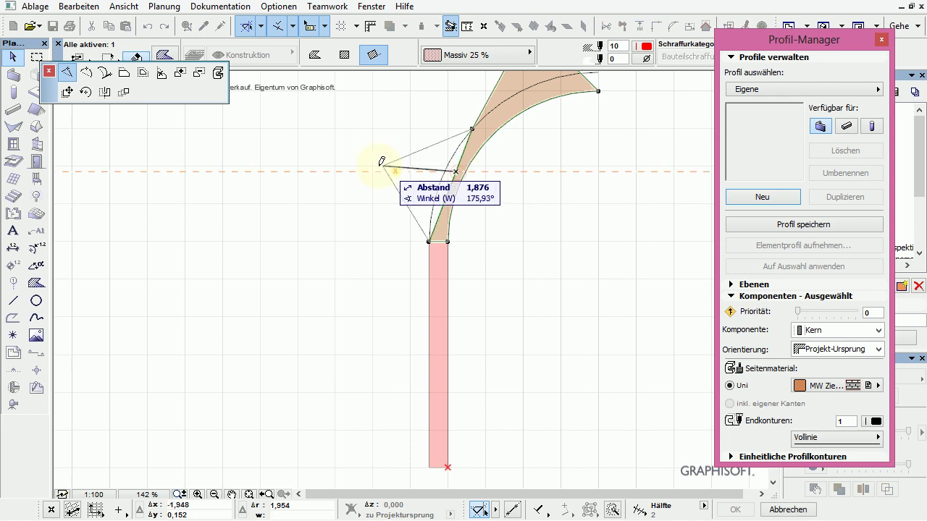
{"action": "left_click", "coordinate": [105, 73]}
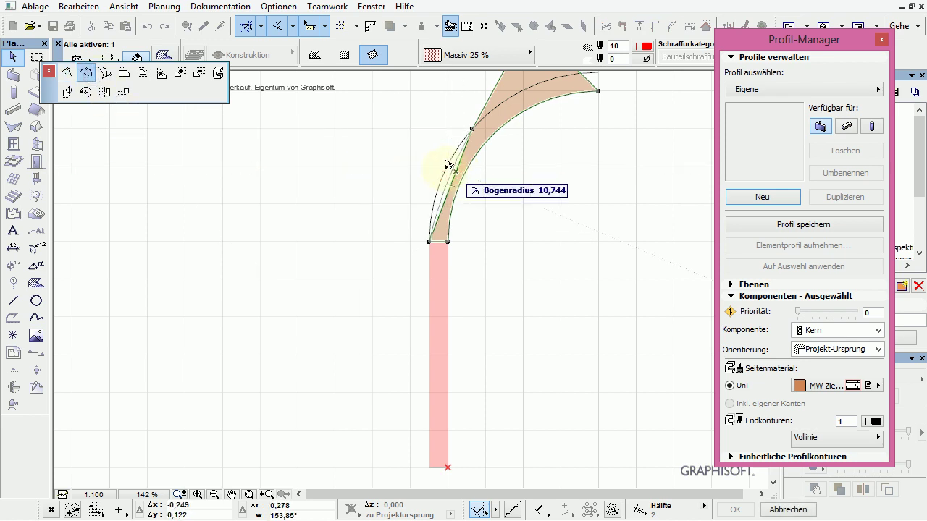
{"action": "left_click", "coordinate": [443, 165]}
Move the fill's upper outer corner to the offset arc's upper end and curve the remaining outer edge along that arc.
{"action": "mouse_move", "coordinate": [552, 139]}
{"action": "middle_mouse_down"}
{"action": "mouse_move", "coordinate": [540, 215]}
{"action": "mouse_move", "coordinate": [405, 283]}
{"action": "middle_mouse_up"}
{"action": "left_click", "coordinate": [384, 163]}
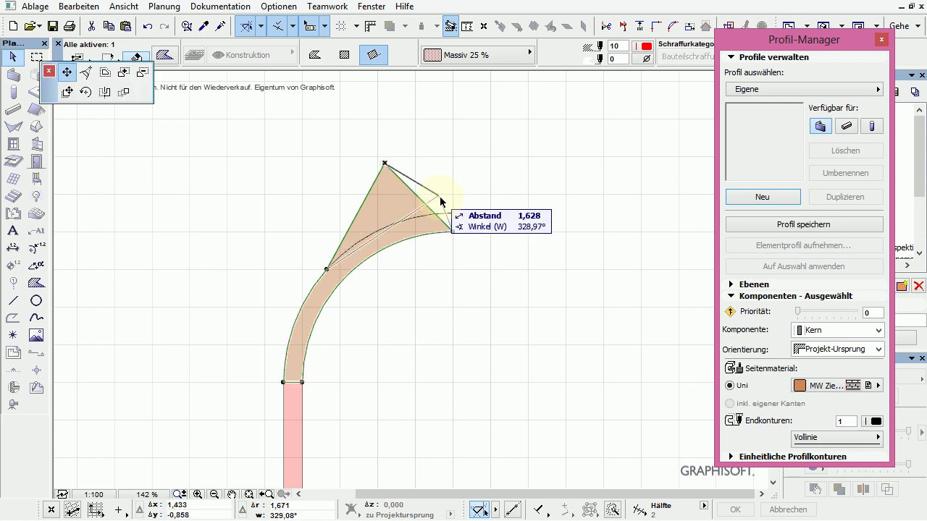
{"action": "left_click", "coordinate": [452, 214]}
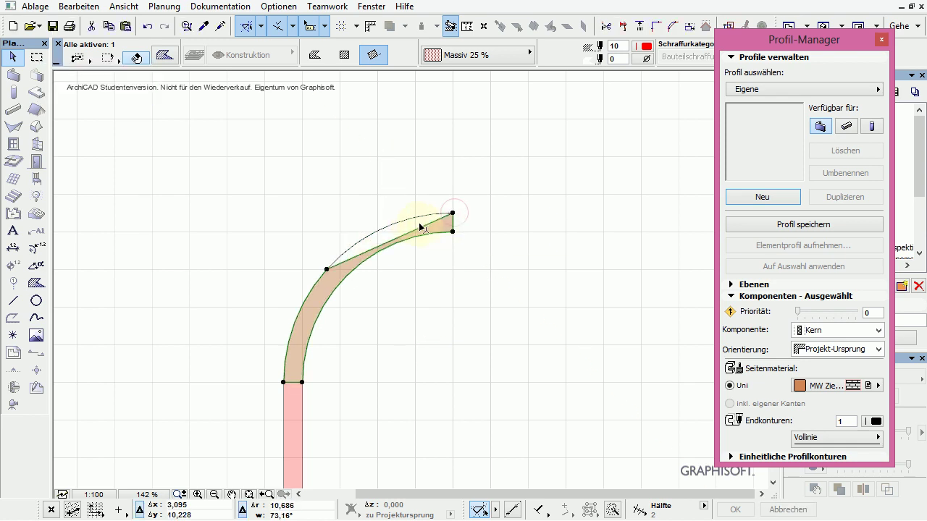
{"action": "left_click", "coordinate": [422, 231]}
{"action": "left_click", "coordinate": [391, 212]}
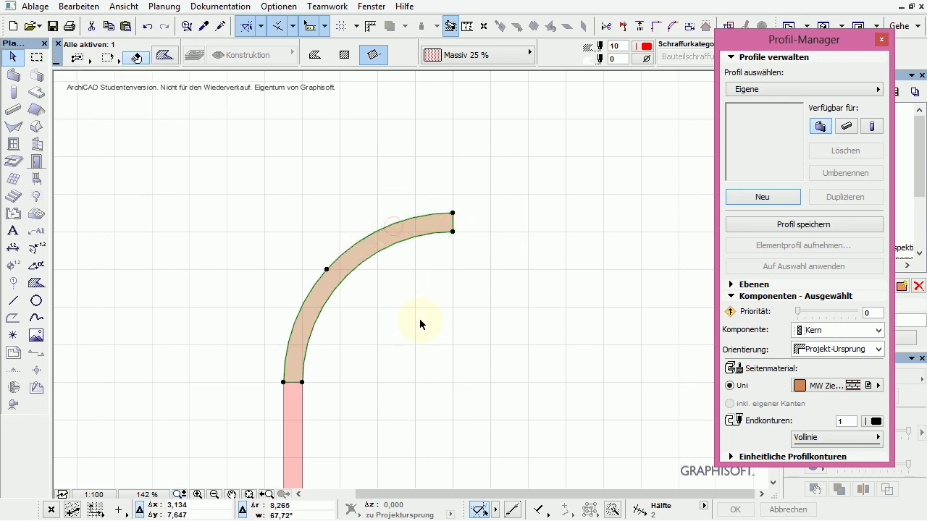
Try to set the side material of all selected profile elements to a white plaster (Verputz).
{"action": "scroll", "coordinate": [422, 321], "scroll_direction": "down", "scroll_amount": 3}
{"action": "scroll", "coordinate": [430, 341], "scroll_direction": "up", "scroll_amount": 3}
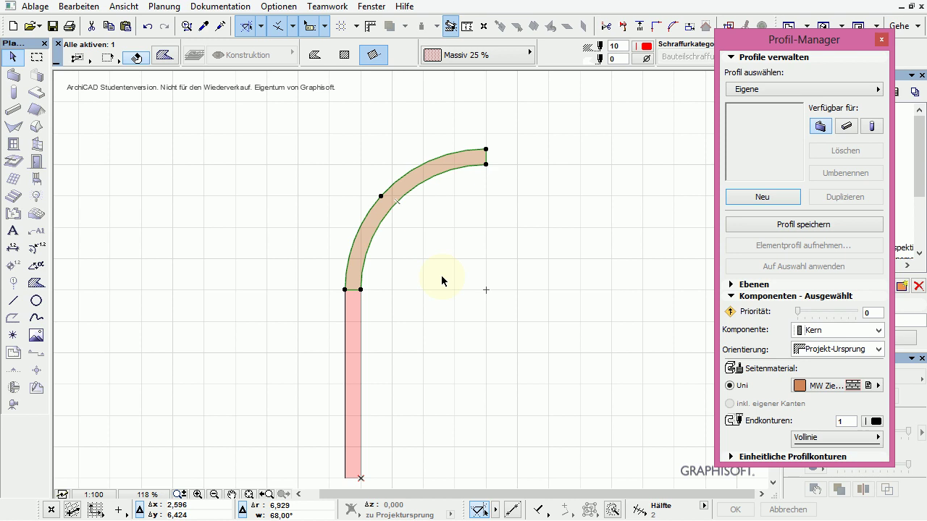
{"action": "scroll", "coordinate": [442, 278], "scroll_direction": "down", "scroll_amount": 3}
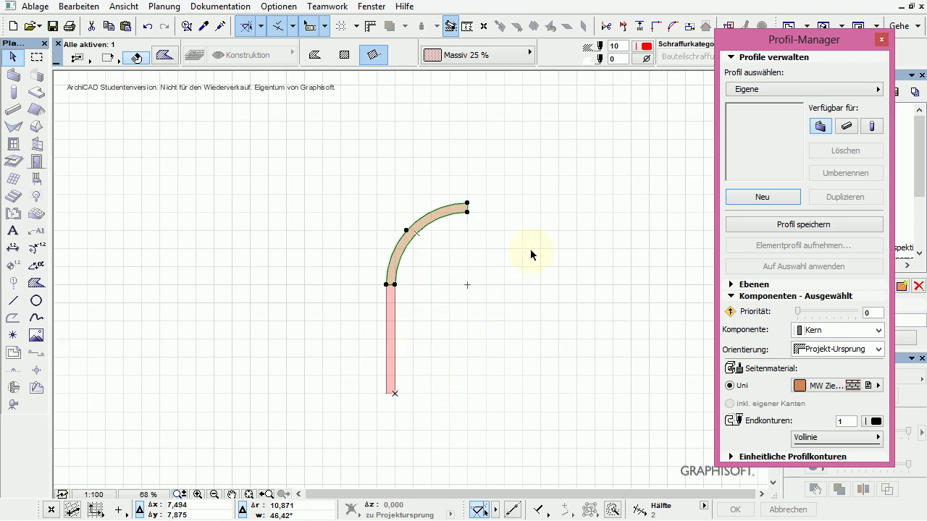
{"action": "left_click_drag", "start_coordinate": [483, 291], "coordinate": [370, 165]}
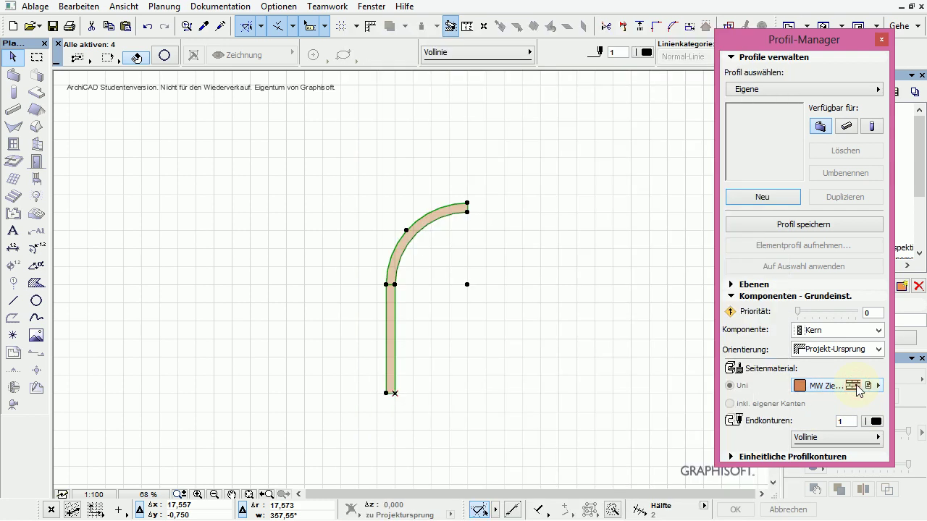
{"action": "left_click", "coordinate": [858, 389]}
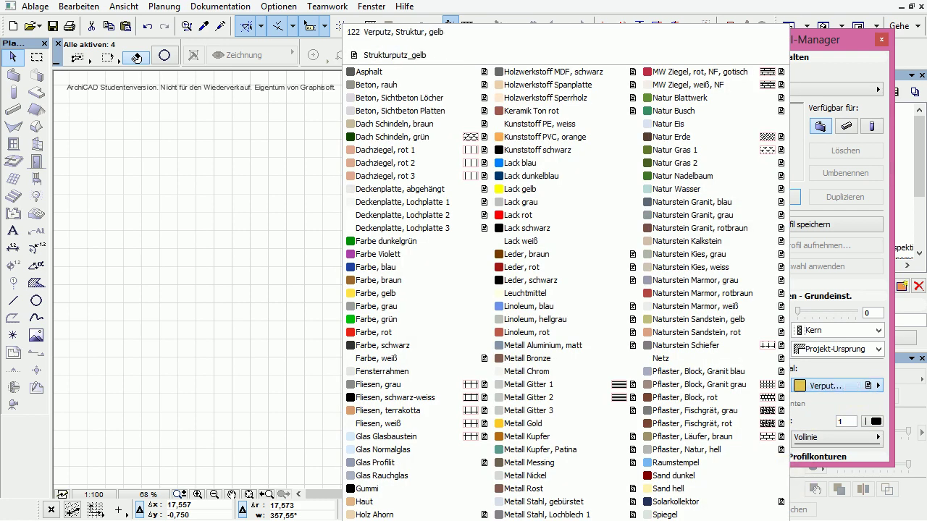
{"action": "left_click", "coordinate": [797, 463]}
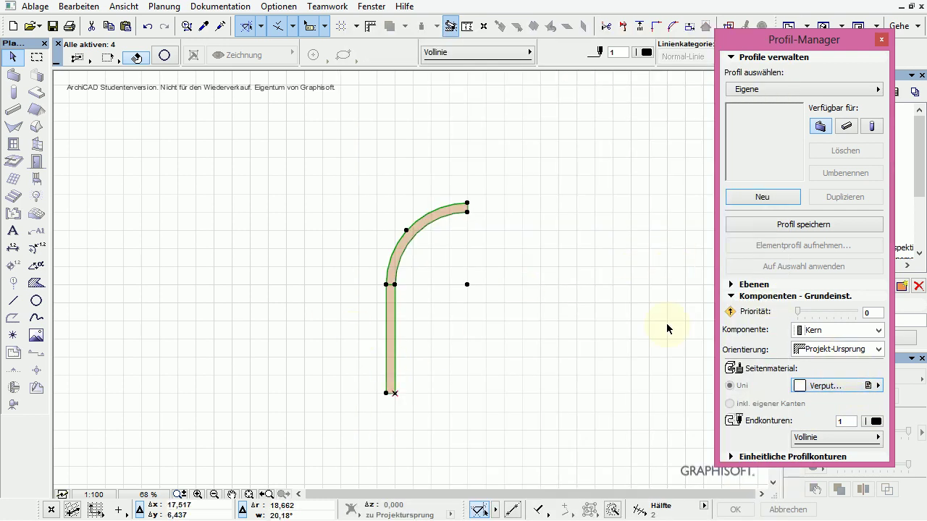
{"action": "left_click", "coordinate": [36, 283]}
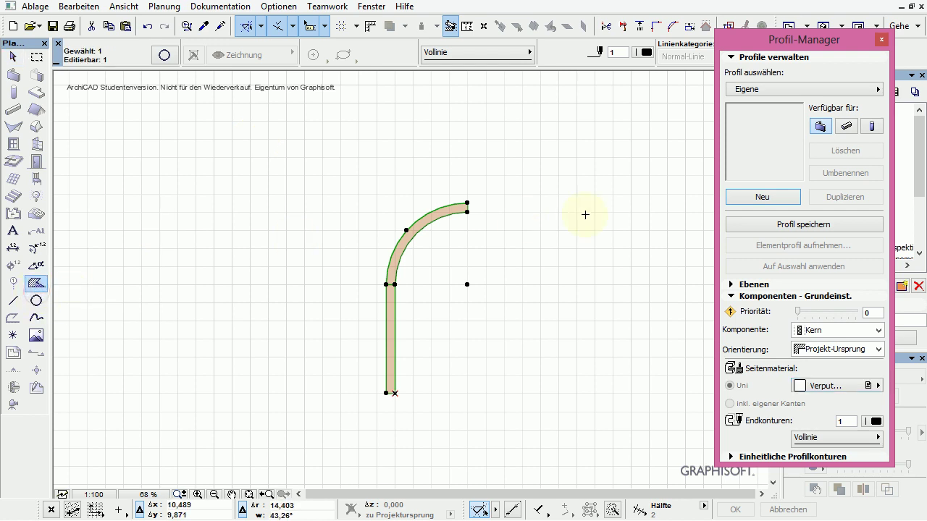
{"action": "double_click", "coordinate": [412, 252]}
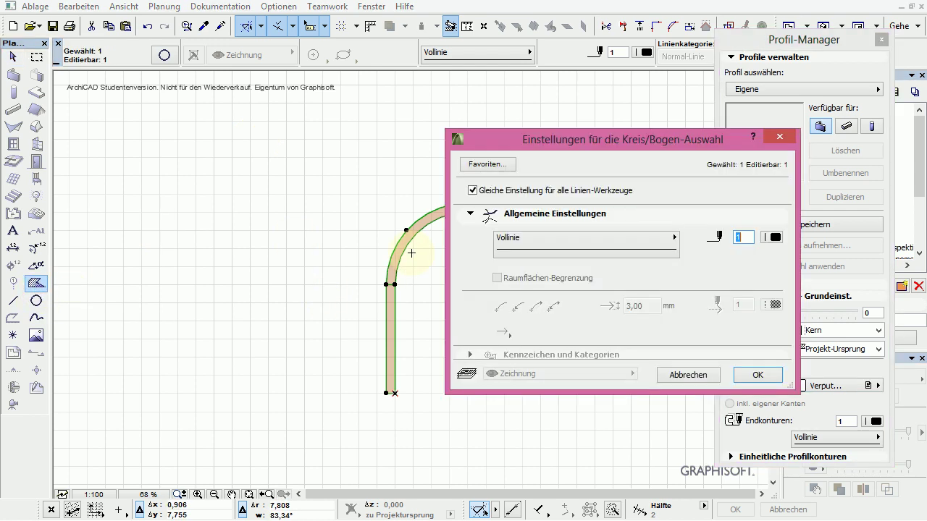
{"action": "left_click", "coordinate": [684, 377]}
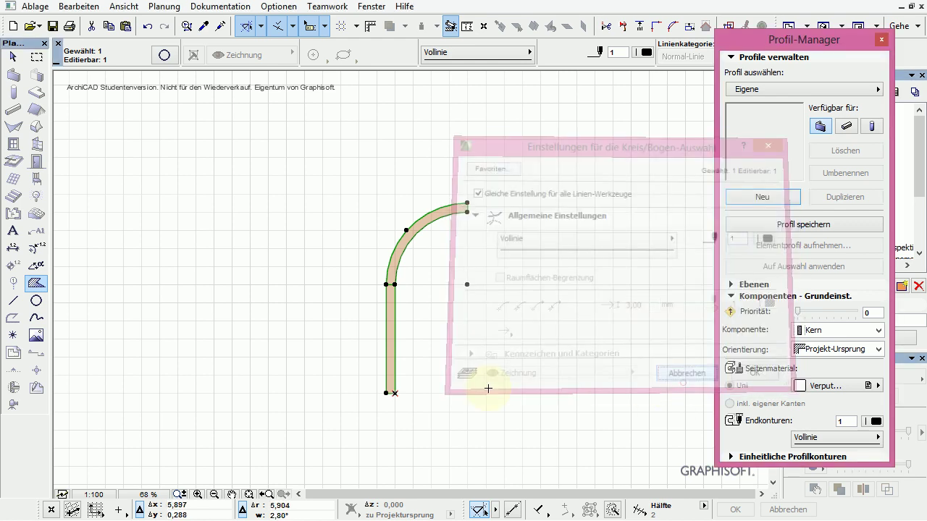
Change the fill type of both the straight and the curved profile fill to Feste Schraffur.
{"action": "left_click", "coordinate": [389, 313]}
{"action": "left_click", "coordinate": [388, 263], "text": "shift"}
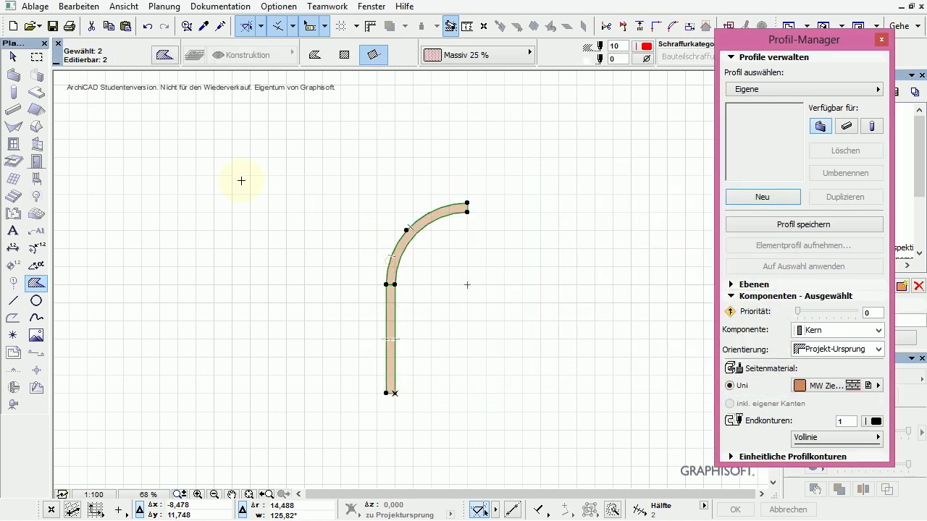
{"action": "double_click", "coordinate": [36, 283]}
{"action": "left_click", "coordinate": [529, 263]}
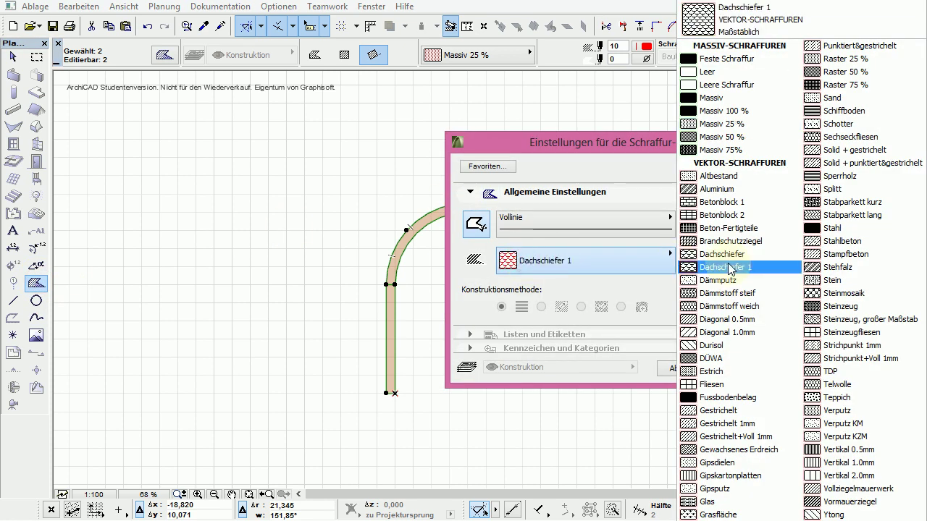
{"action": "left_click", "coordinate": [724, 59]}
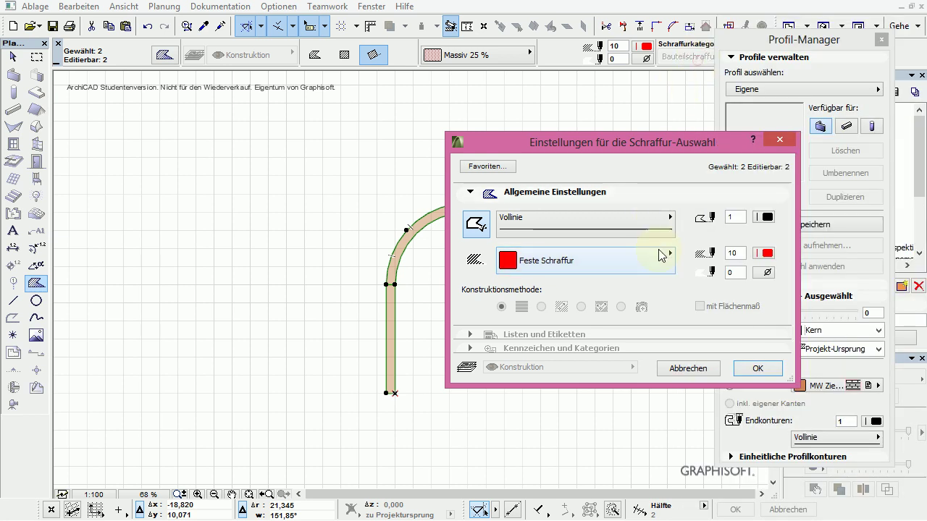
{"action": "left_click", "coordinate": [754, 368]}
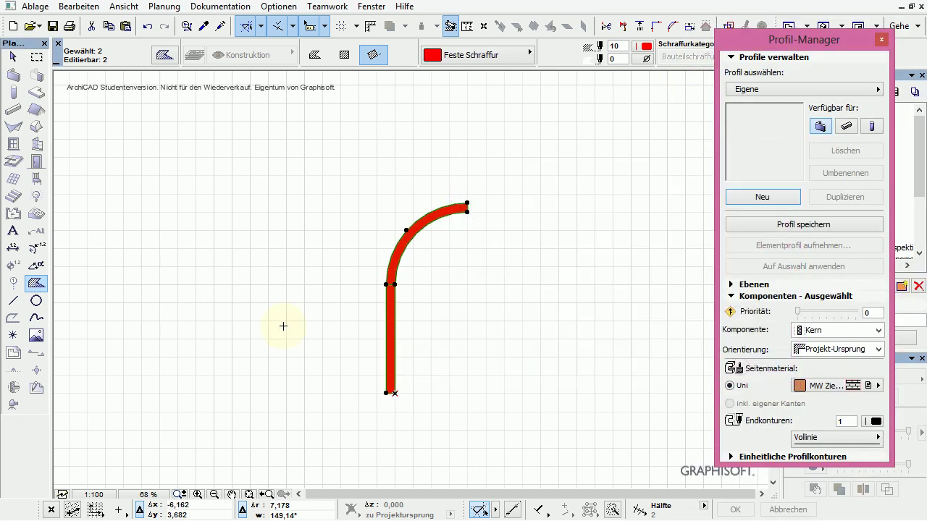
Save the profile under the name Kuppelwand.
{"action": "left_click", "coordinate": [752, 224]}
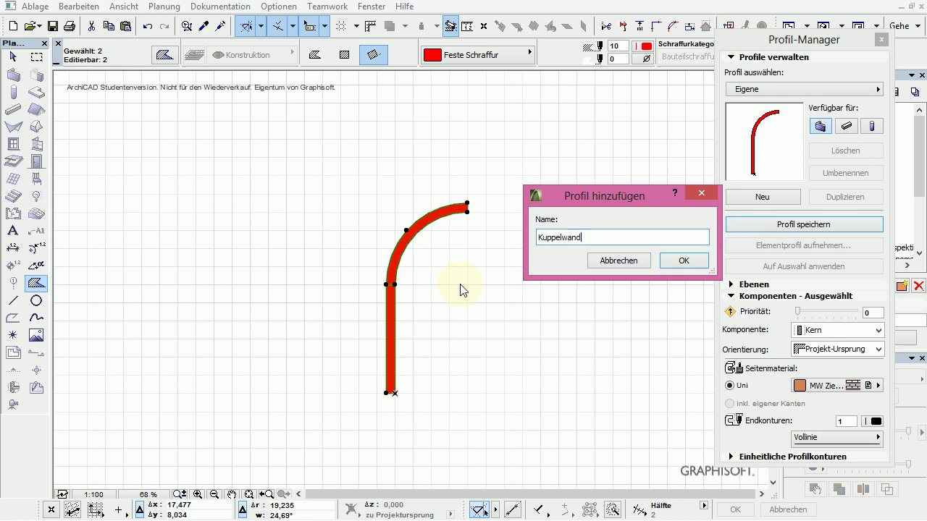
{"action": "type", "text": "Kuppelwand"}
{"action": "left_click", "coordinate": [684, 259]}
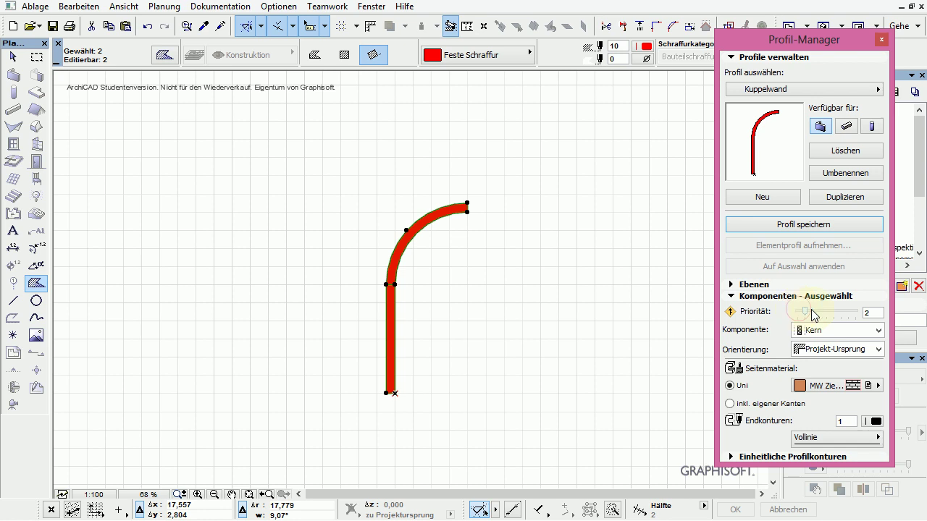
Set the priority of both profile fills to 8, save the profile again and close the Profile Manager.
{"action": "left_click_drag", "start_coordinate": [811, 309], "coordinate": [838, 313]}
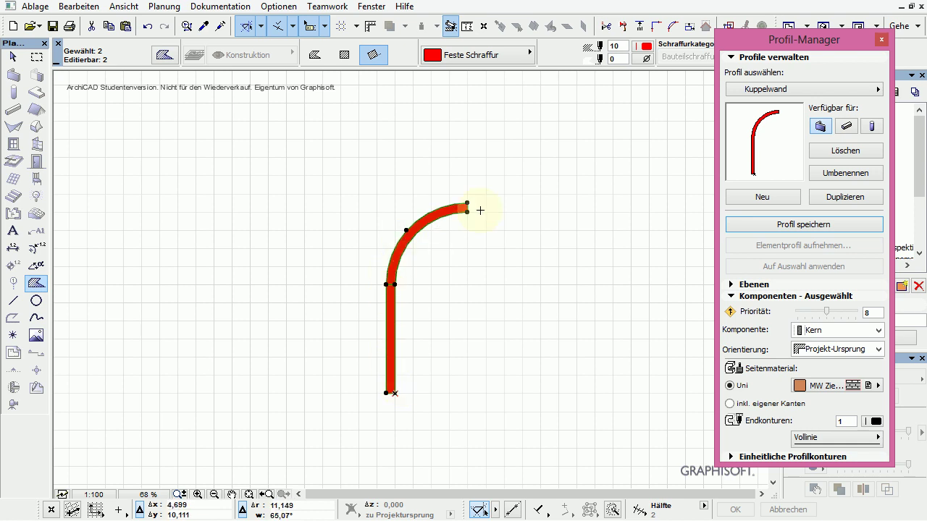
{"action": "left_click", "coordinate": [803, 230]}
{"action": "left_click", "coordinate": [887, 18]}
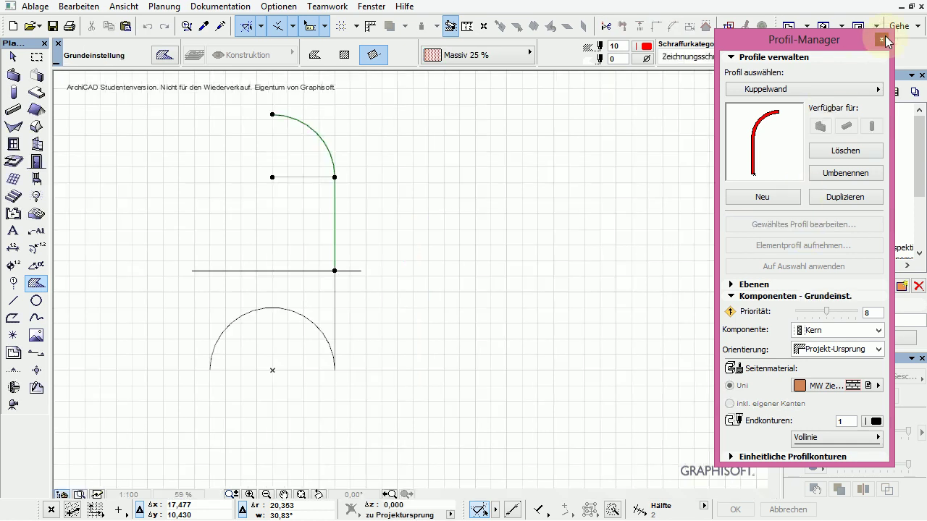
{"action": "key", "text": "Escape"}
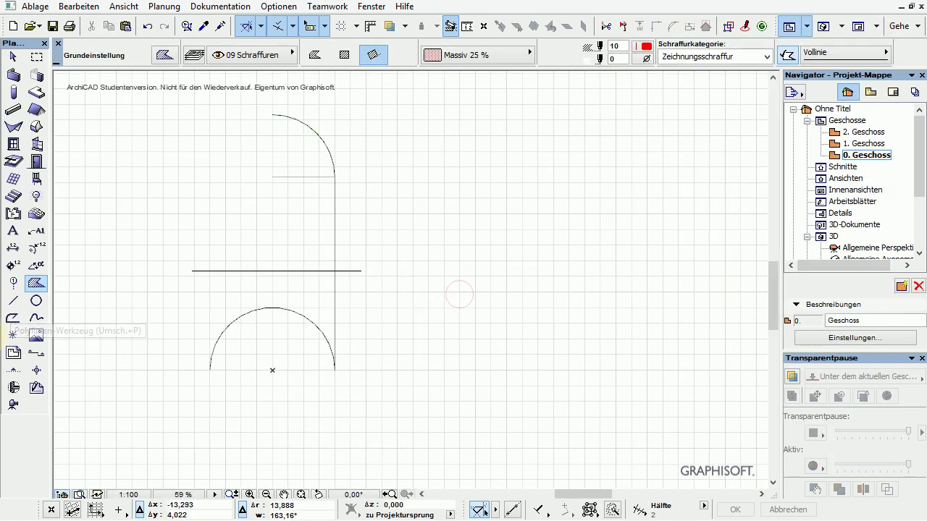
Set the Wall tool's default to a complex profile wall using the Kuppelwand profile.
{"action": "double_click", "coordinate": [13, 74]}
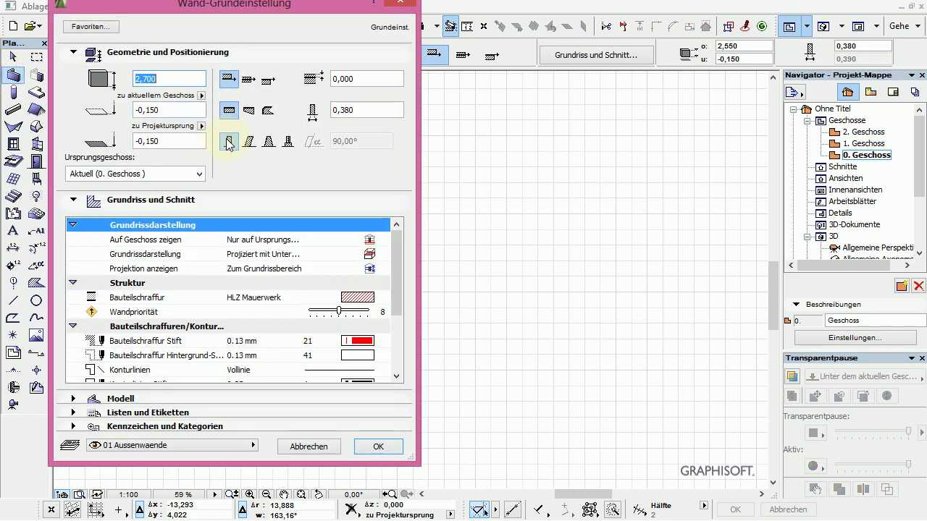
{"action": "left_click", "coordinate": [288, 143]}
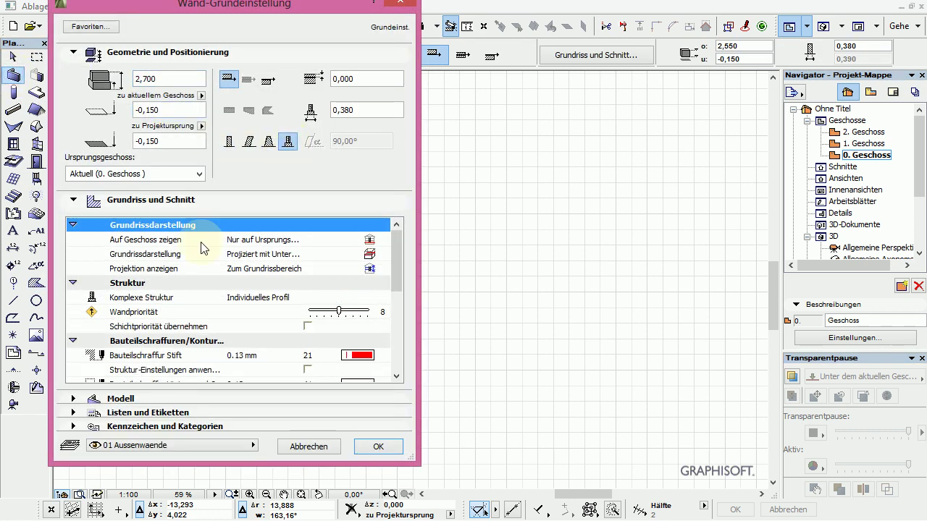
{"action": "left_click", "coordinate": [246, 298]}
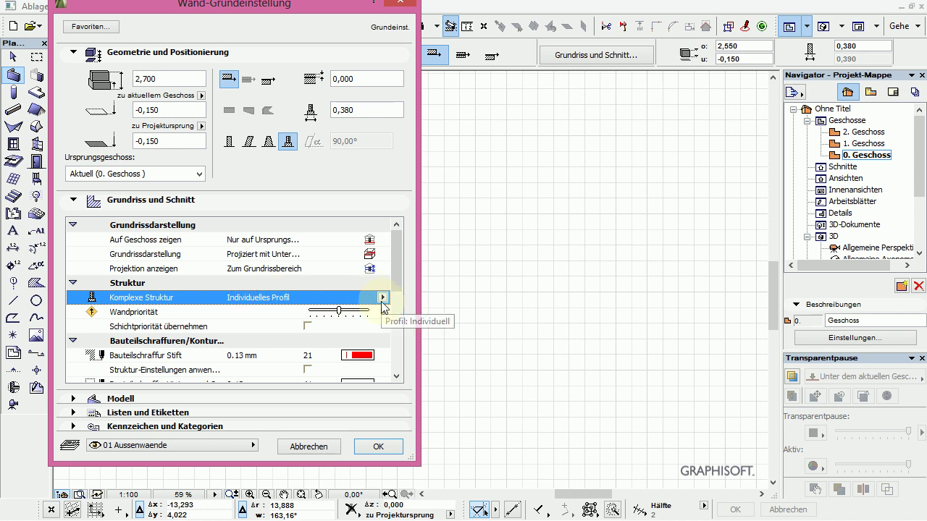
{"action": "left_click", "coordinate": [382, 297]}
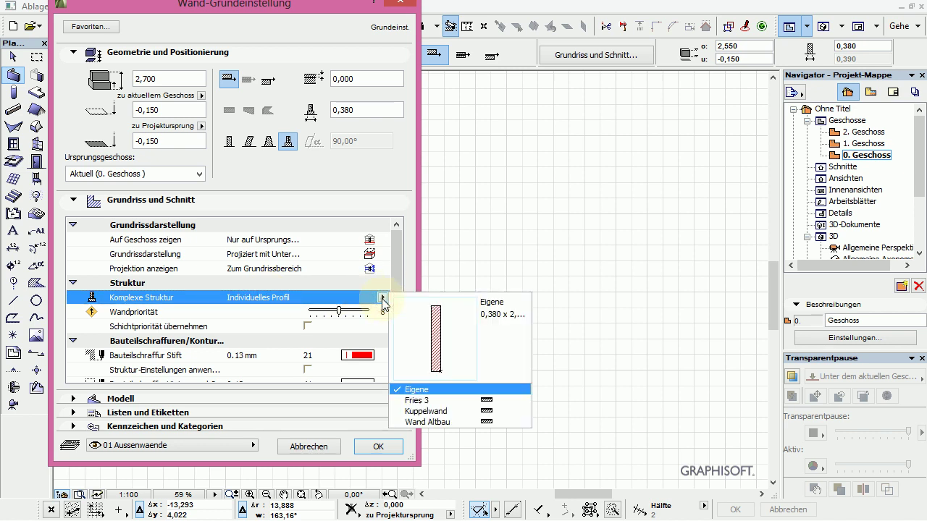
{"action": "left_click", "coordinate": [433, 411]}
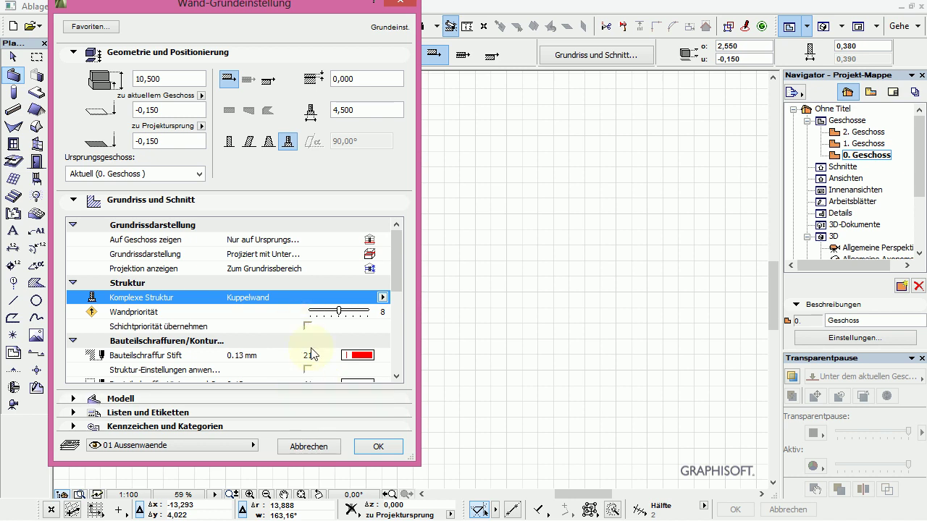
{"action": "left_click", "coordinate": [389, 447]}
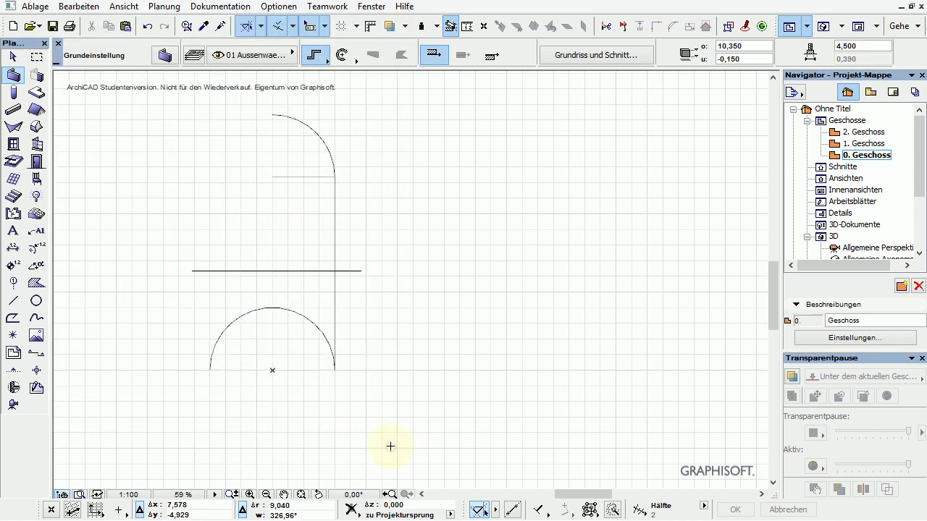
Draw a three-point curved wall along the semicircle in the floor plan, from end to end, with the reference line on its inner face.
{"action": "left_click", "coordinate": [211, 369]}
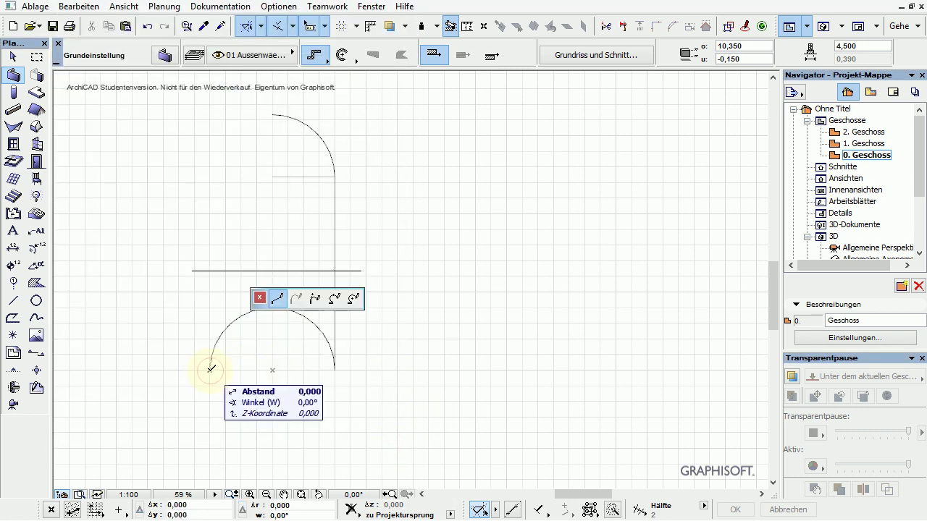
{"action": "left_click", "coordinate": [342, 56]}
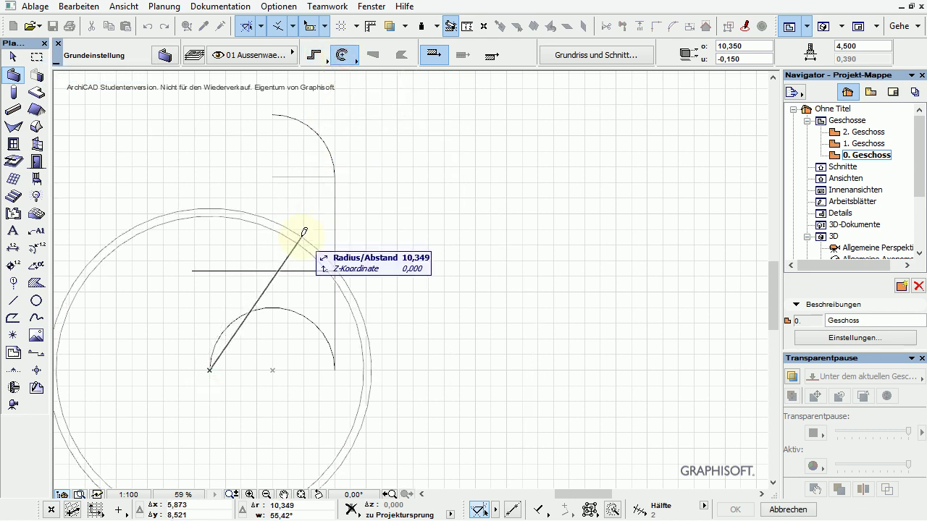
{"action": "left_click", "coordinate": [492, 56]}
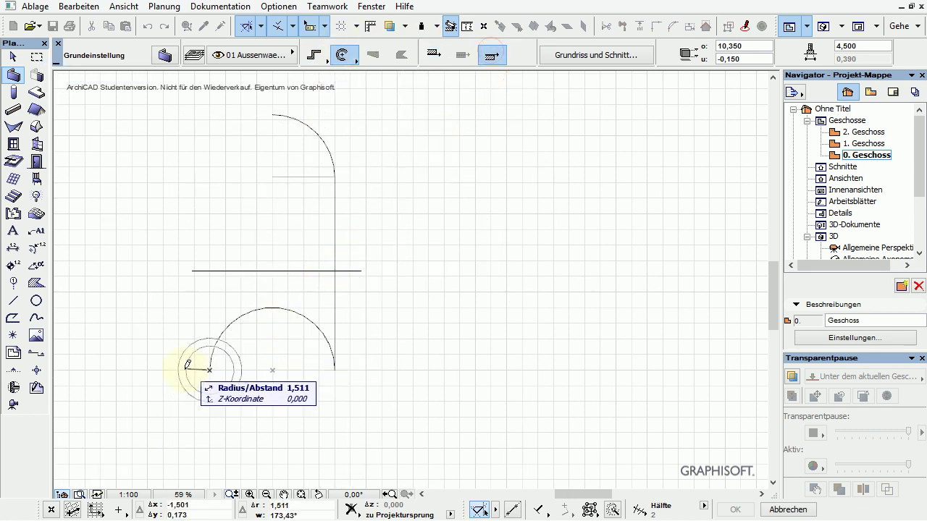
{"action": "left_click", "coordinate": [343, 58]}
{"action": "left_click", "coordinate": [377, 55]}
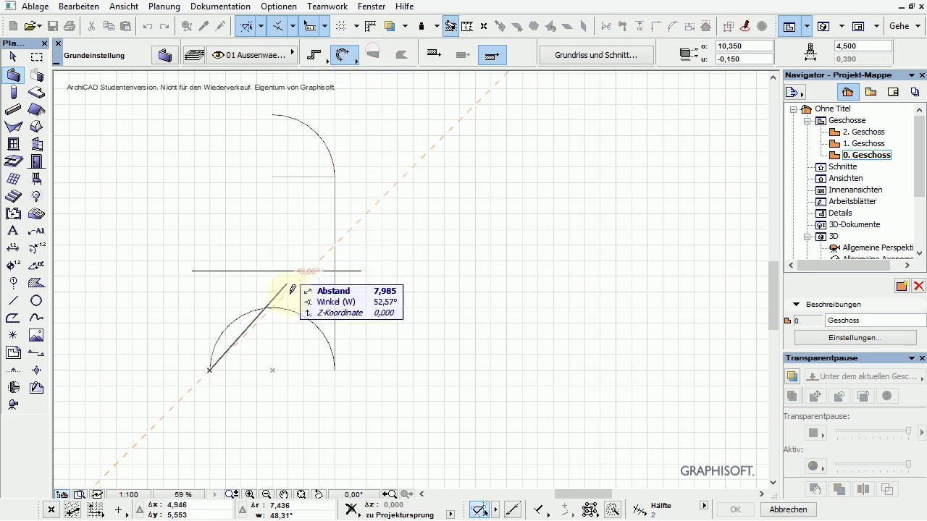
{"action": "left_click", "coordinate": [334, 370]}
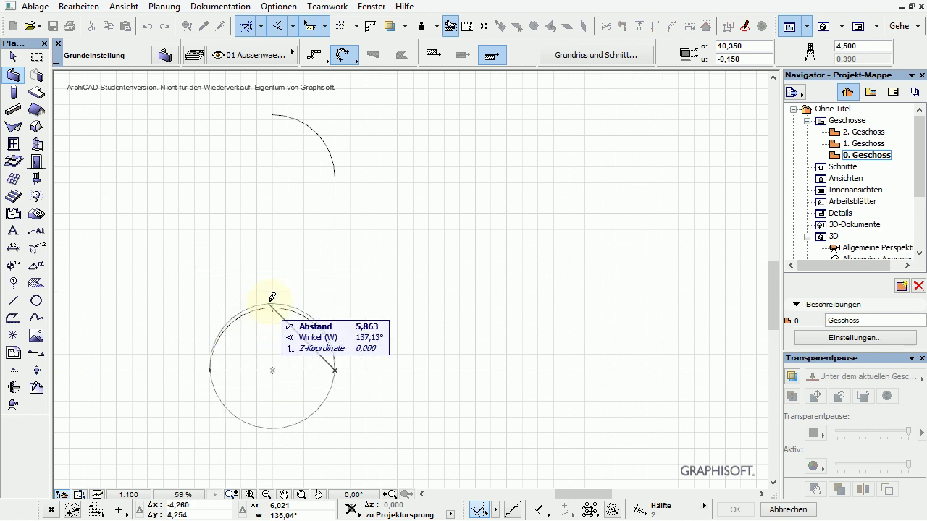
{"action": "left_click", "coordinate": [273, 301]}
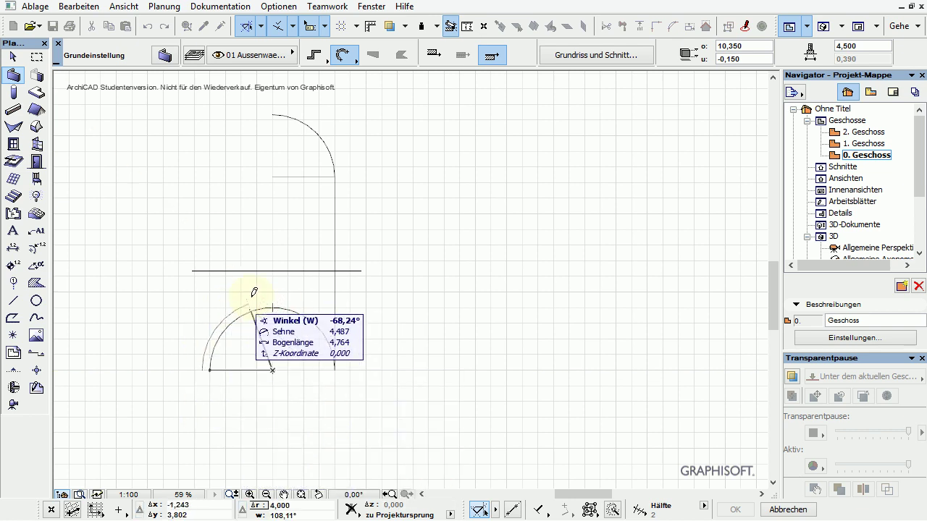
{"action": "left_click", "coordinate": [341, 365]}
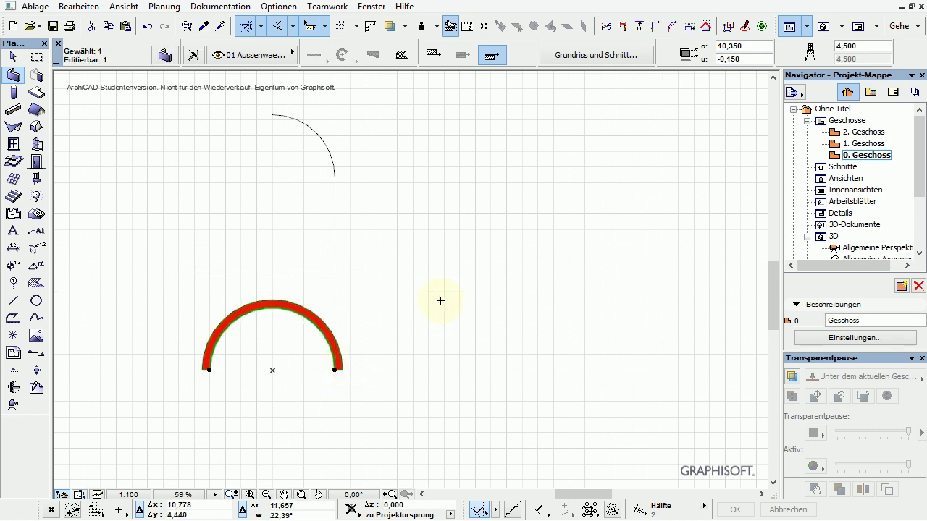
Show the curved wall in 3D and inspect its shape and surfaces from outside and inside.
{"action": "key", "text": "F3"}
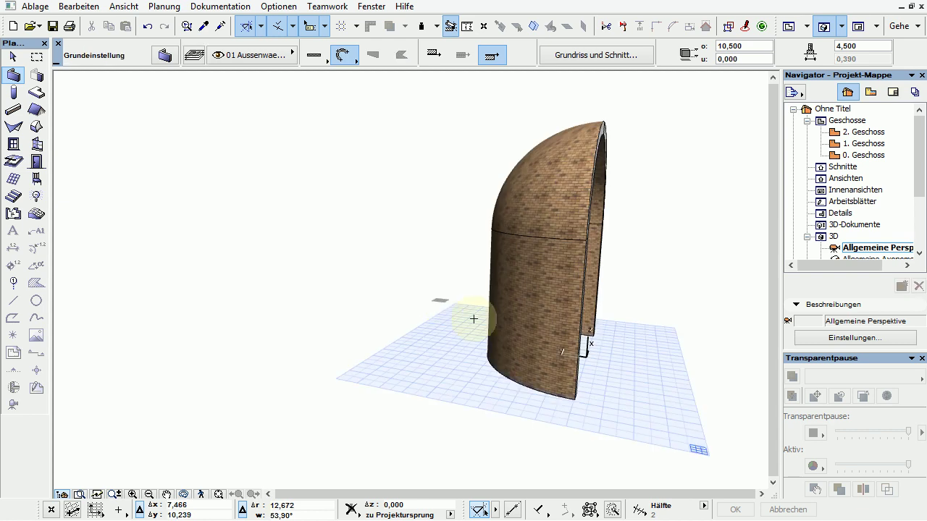
{"action": "middle_click_drag", "start_coordinate": [554, 369], "coordinate": [304, 373], "text": "shift"}
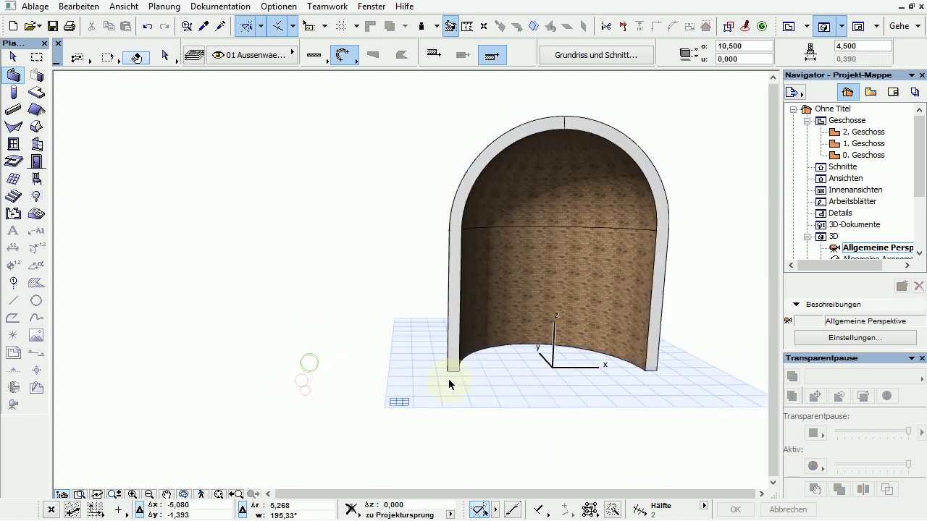
{"action": "mouse_move", "coordinate": [448, 379]}
{"action": "middle_mouse_down", "text": "shift"}
{"action": "mouse_move", "coordinate": [433, 372]}
{"action": "mouse_move", "coordinate": [604, 347]}
{"action": "mouse_move", "coordinate": [672, 310]}
{"action": "mouse_move", "coordinate": [635, 287]}
{"action": "middle_mouse_up", "text": "shift"}
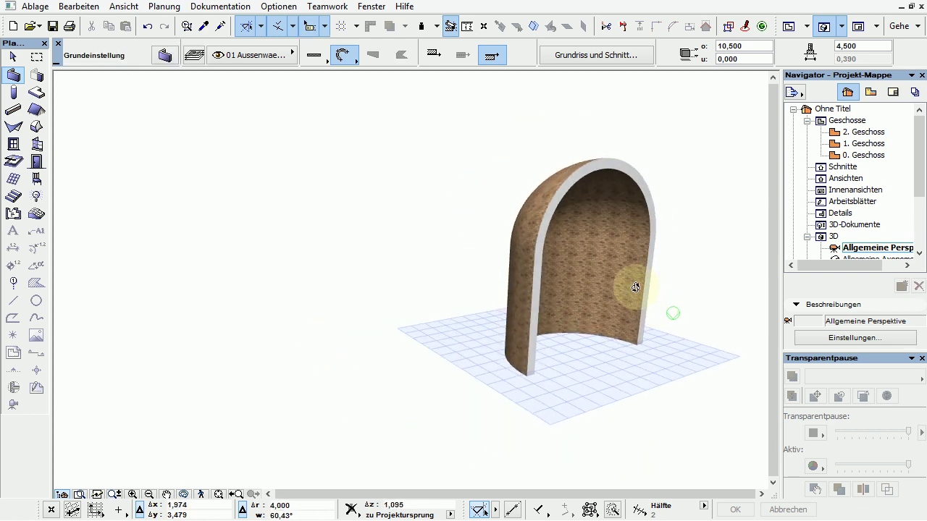
Open the Kuppelwand profile for editing in the Profile Manager.
{"action": "left_click", "coordinate": [276, 8]}
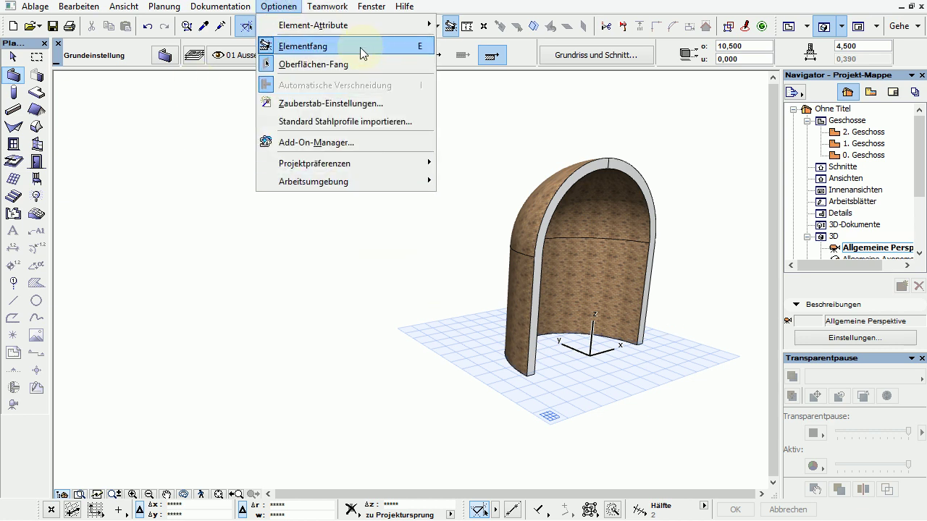
{"action": "mouse_move", "coordinate": [331, 25]}
{"action": "left_click", "coordinate": [507, 118]}
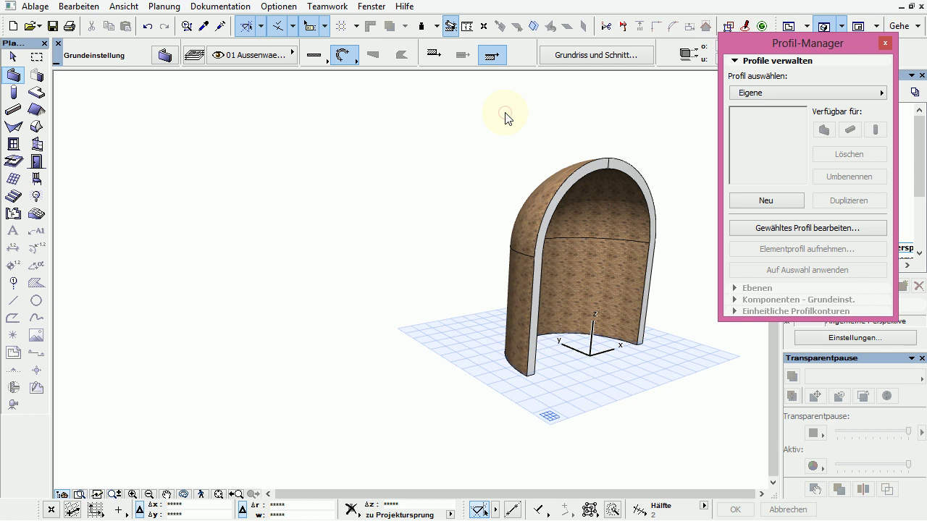
{"action": "left_click", "coordinate": [823, 102]}
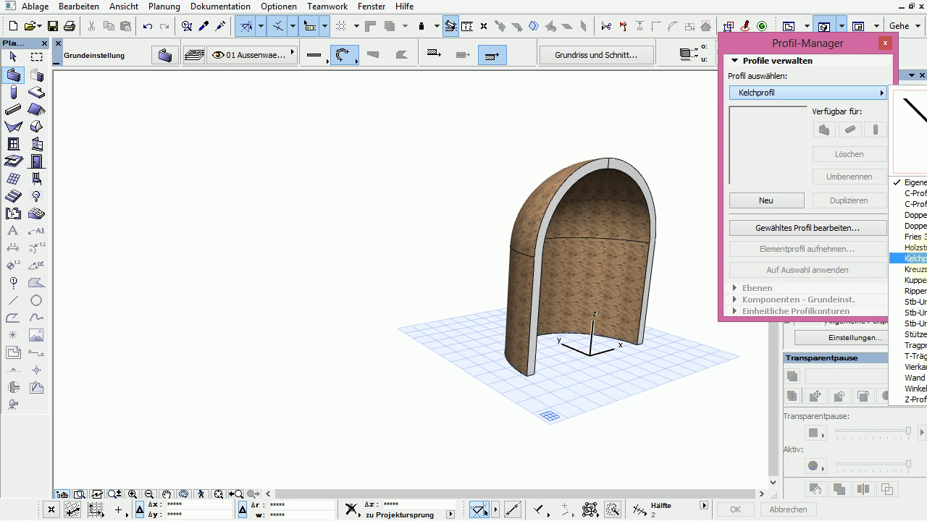
{"action": "left_click", "coordinate": [911, 280]}
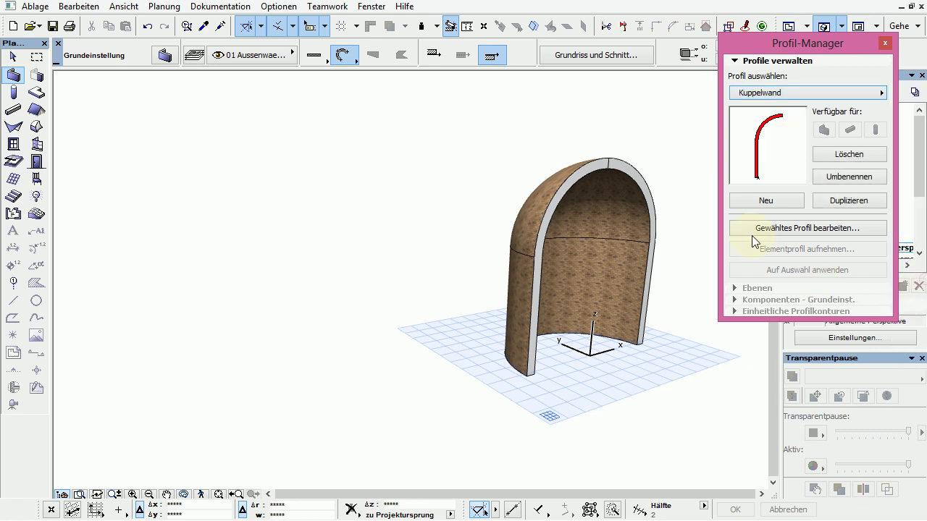
{"action": "left_click", "coordinate": [795, 228]}
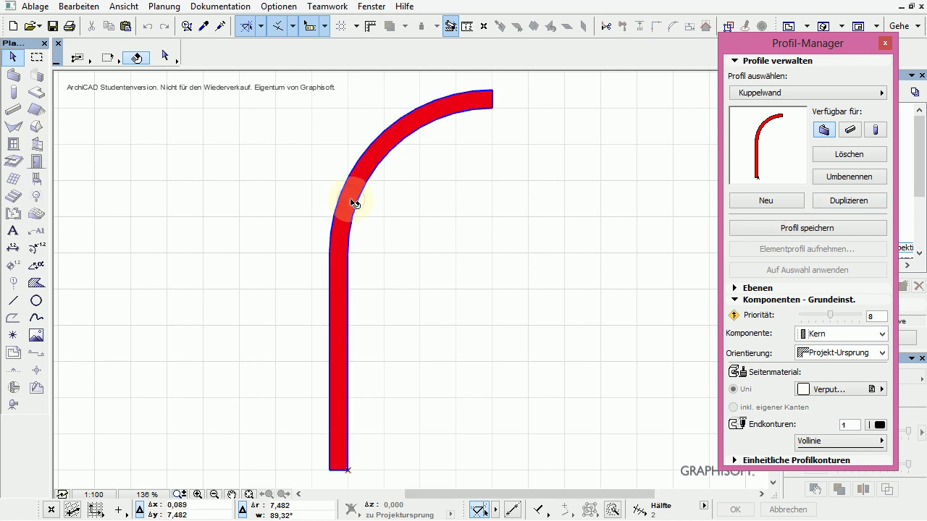
Set the side material of the profile's curved fill to a white plaster (Verputz).
{"action": "left_click", "coordinate": [354, 204]}
{"action": "left_click", "coordinate": [857, 392]}
{"action": "left_click", "coordinate": [732, 476]}
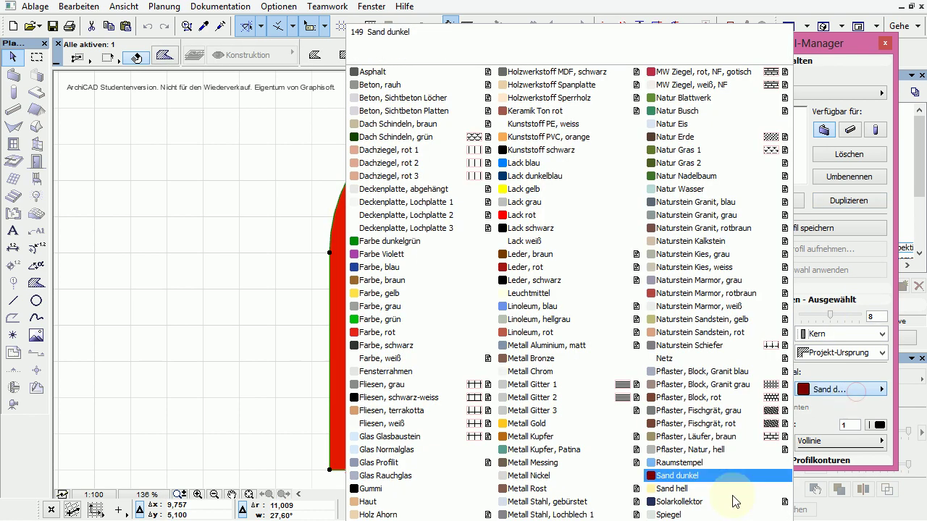
{"action": "type", "text": "Verputz"}
{"action": "key", "text": "Return"}
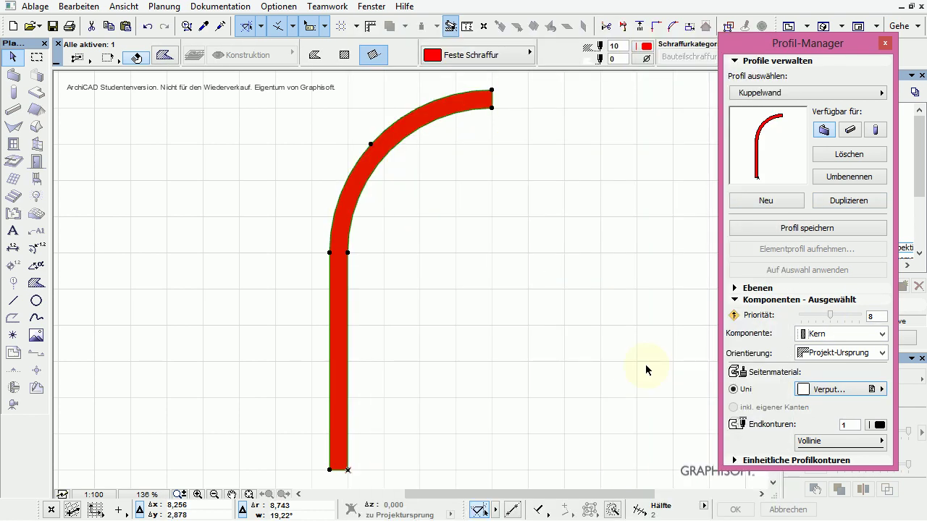
Save the edited Kuppelwand profile, close the Profile Manager, and check the updated plaster surfaces on the wall in 3D.
{"action": "left_click", "coordinate": [821, 229]}
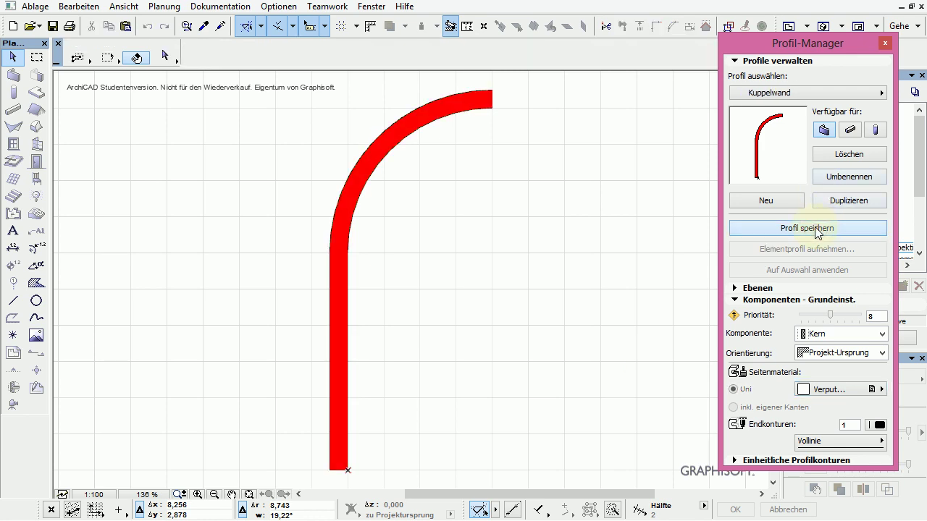
{"action": "left_click", "coordinate": [885, 44]}
{"action": "key", "text": "F3"}
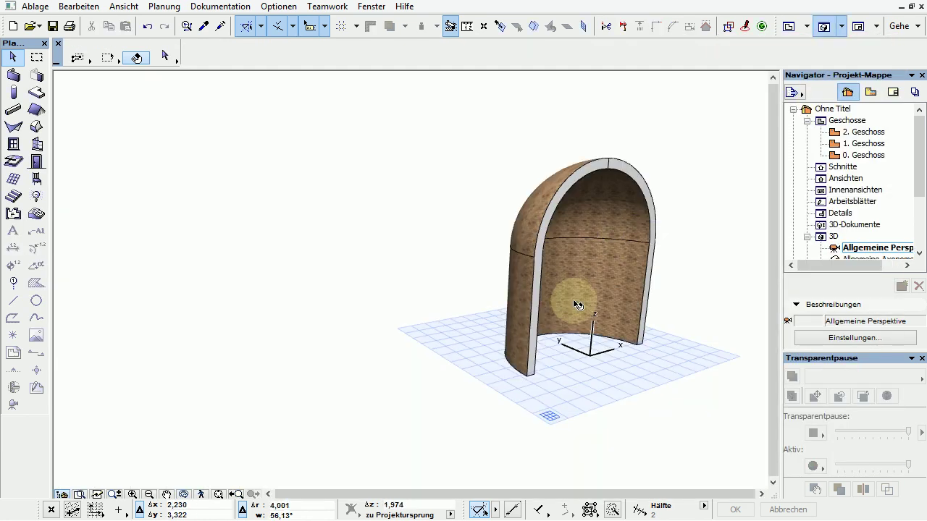
{"action": "key", "text": "F2"}
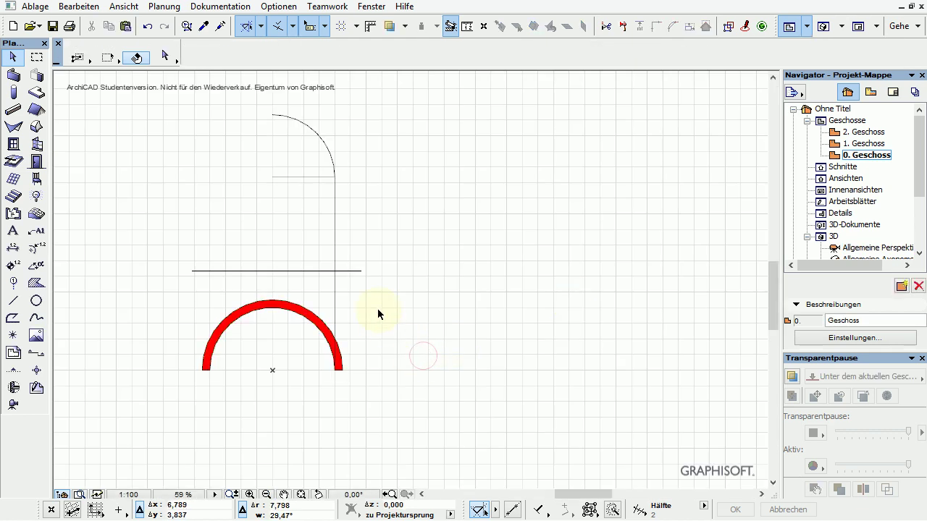
{"action": "key", "text": "F3"}
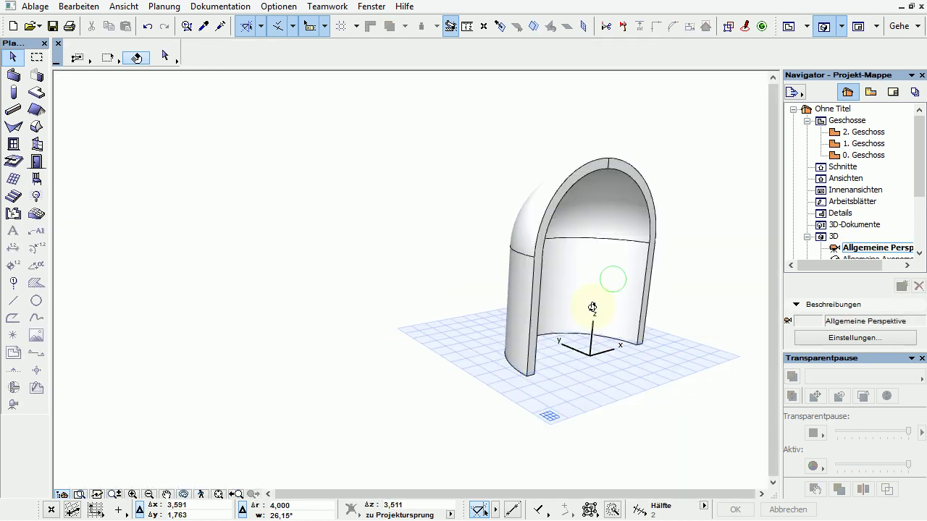
{"action": "left_click_drag", "start_coordinate": [592, 308], "coordinate": [634, 267]}
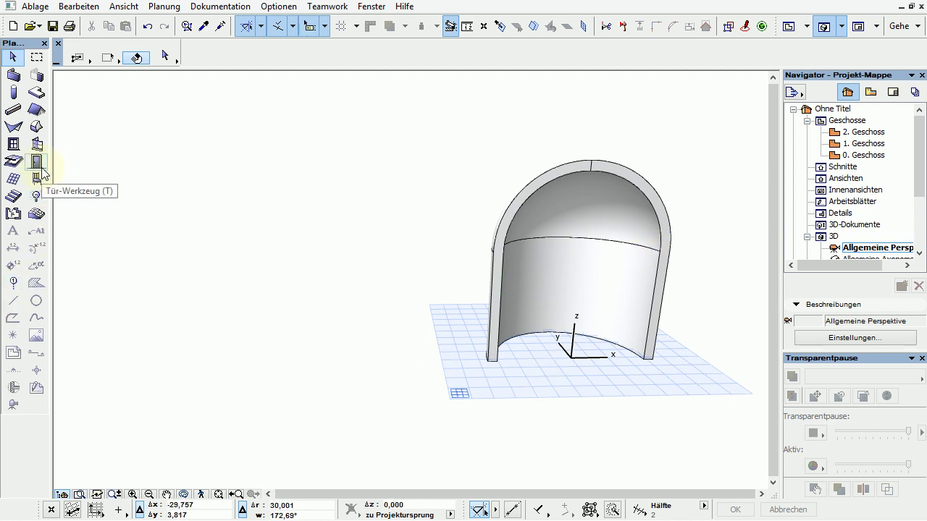
Set the Window tool's default to the arched opening Fensteröffnung Bogen 16 from the 2.5 Öffnungen 16 library folder.
{"action": "left_click", "coordinate": [14, 147]}
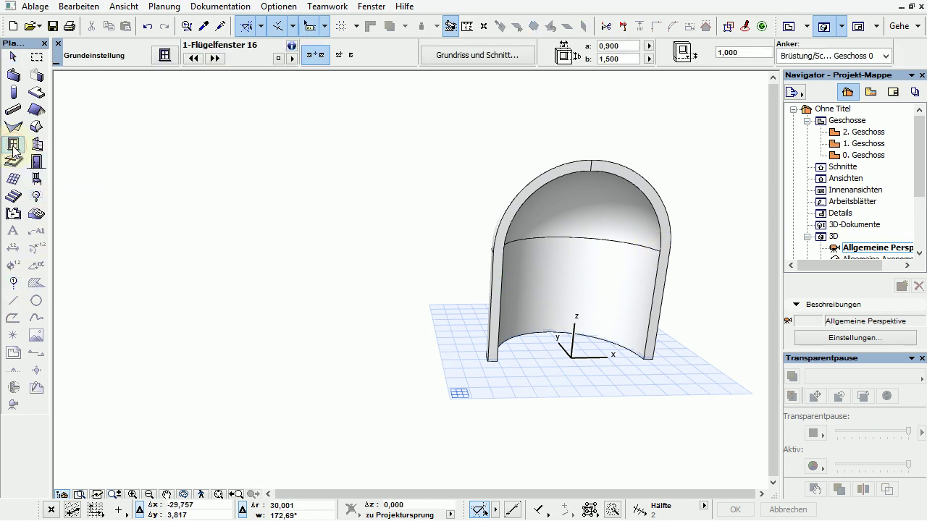
{"action": "double_click", "coordinate": [13, 147]}
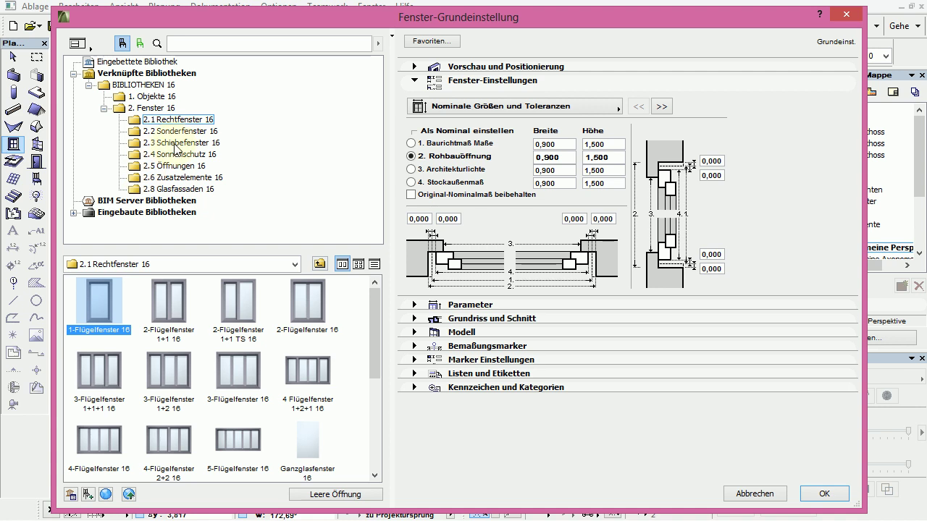
{"action": "left_click", "coordinate": [174, 165]}
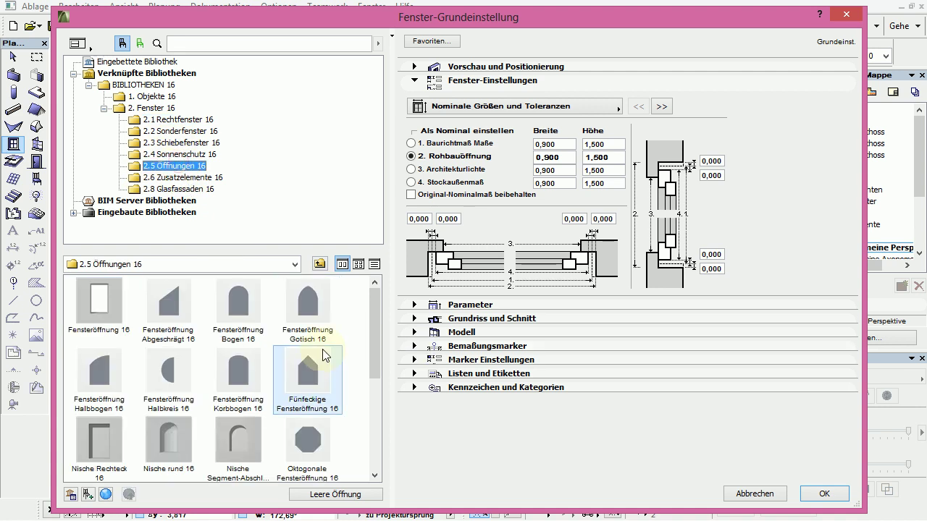
{"action": "left_click", "coordinate": [324, 315]}
{"action": "left_click", "coordinate": [221, 304]}
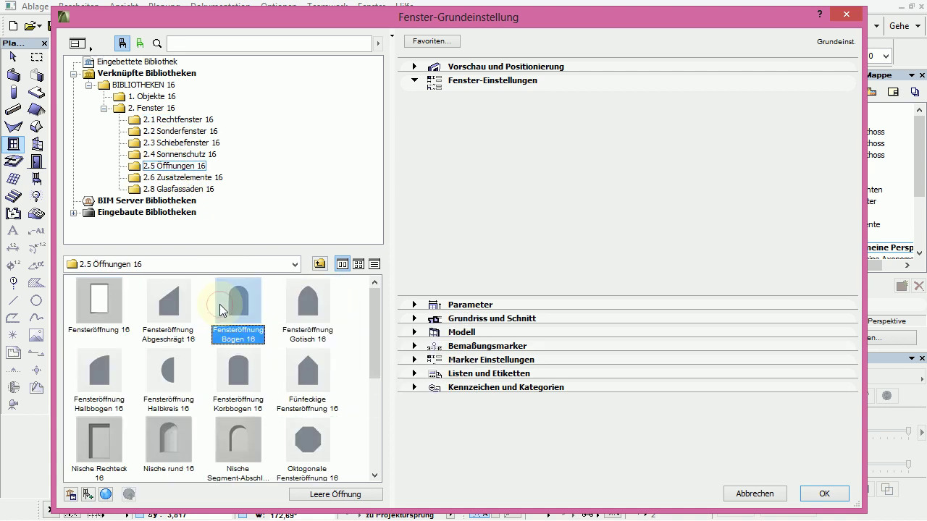
{"action": "left_click", "coordinate": [823, 493]}
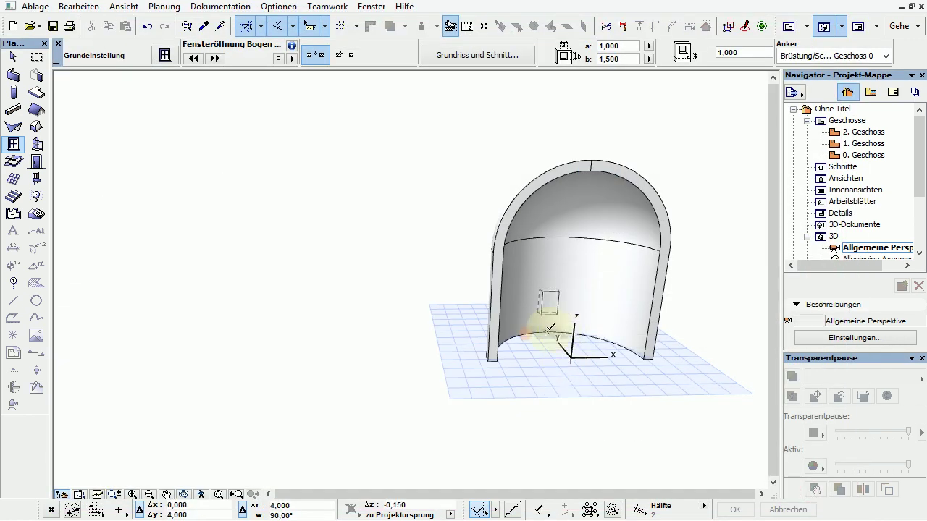
Place the arched opening, 1.000 m wide and 1.500 m high with a 1.000 m sill, in the middle of the curved wall and select it.
{"action": "left_click", "coordinate": [550, 328]}
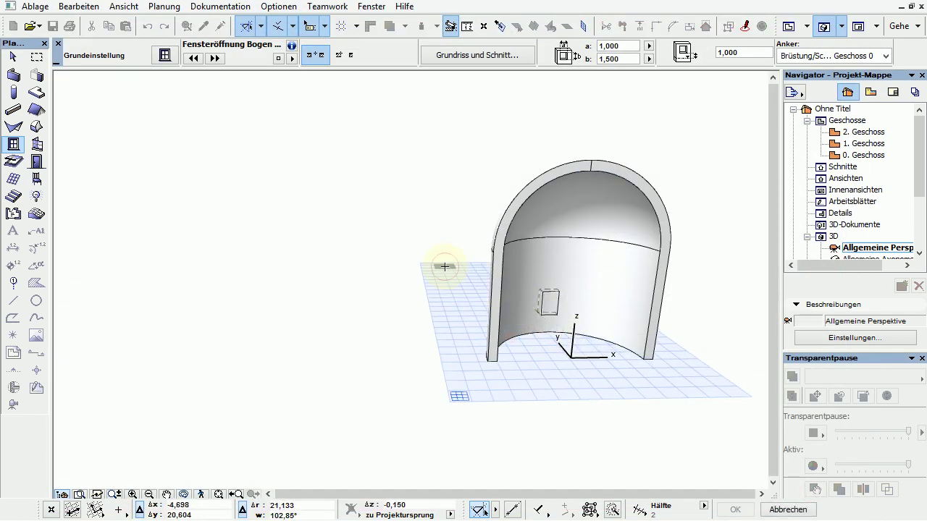
{"action": "left_click", "coordinate": [443, 265]}
{"action": "left_click", "coordinate": [12, 56]}
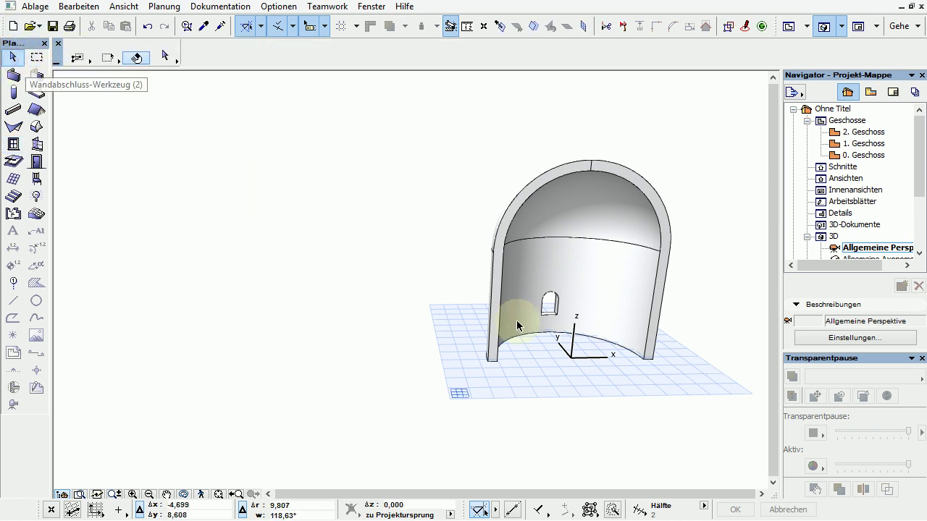
{"action": "left_click", "coordinate": [562, 317]}
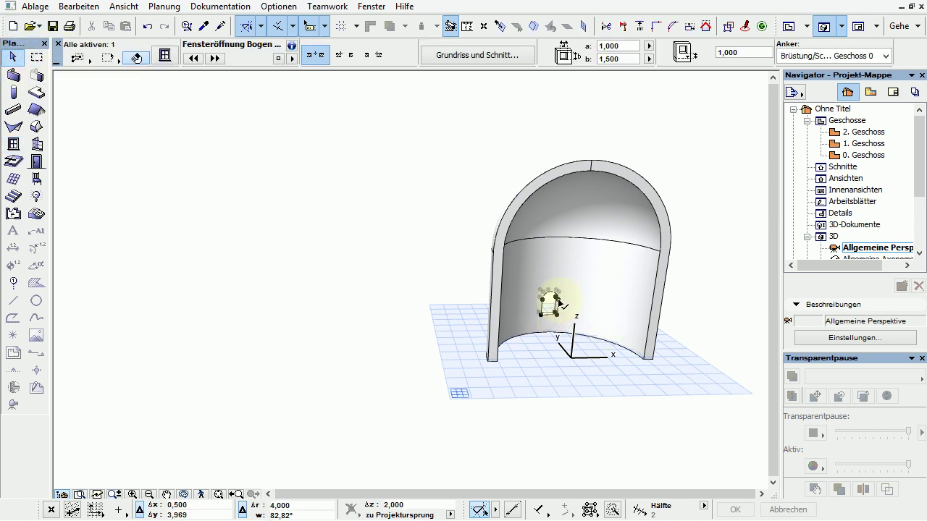
{"action": "left_click", "coordinate": [557, 299]}
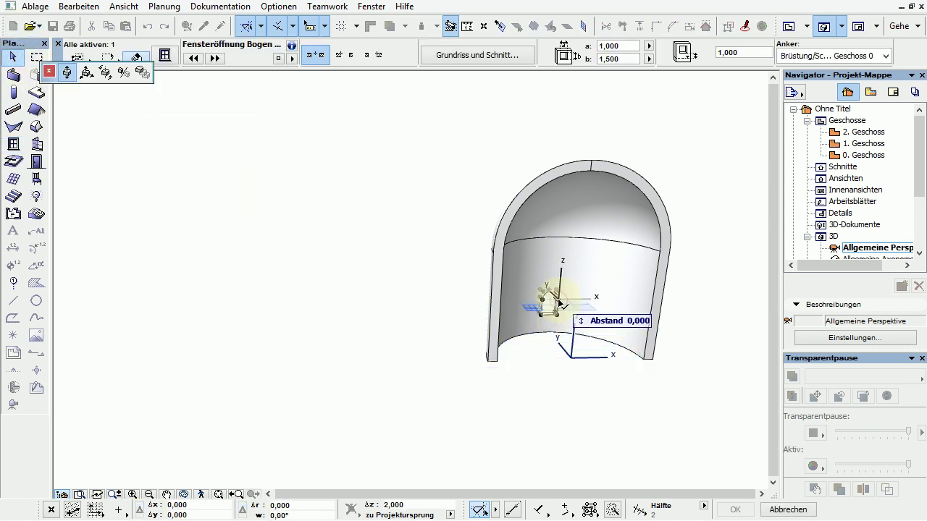
{"action": "left_click", "coordinate": [559, 303]}
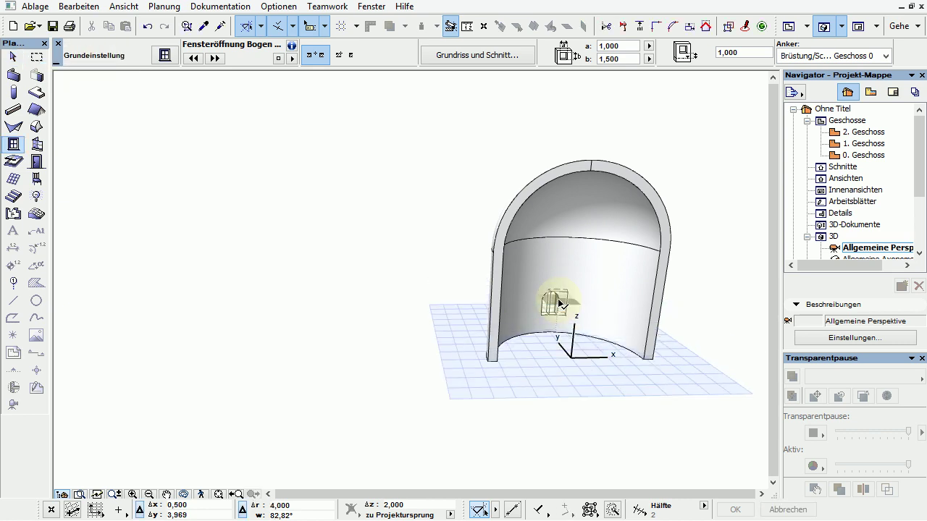
{"action": "key", "text": "Escape"}
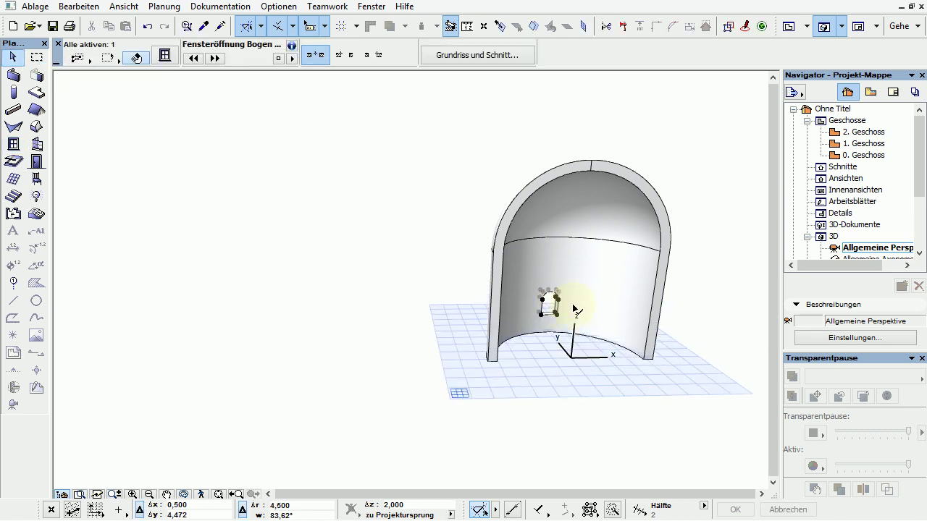
Stretch the arched opening upward into the domed part of the wall to a height of about 7.43 m.
{"action": "left_click", "coordinate": [561, 294]}
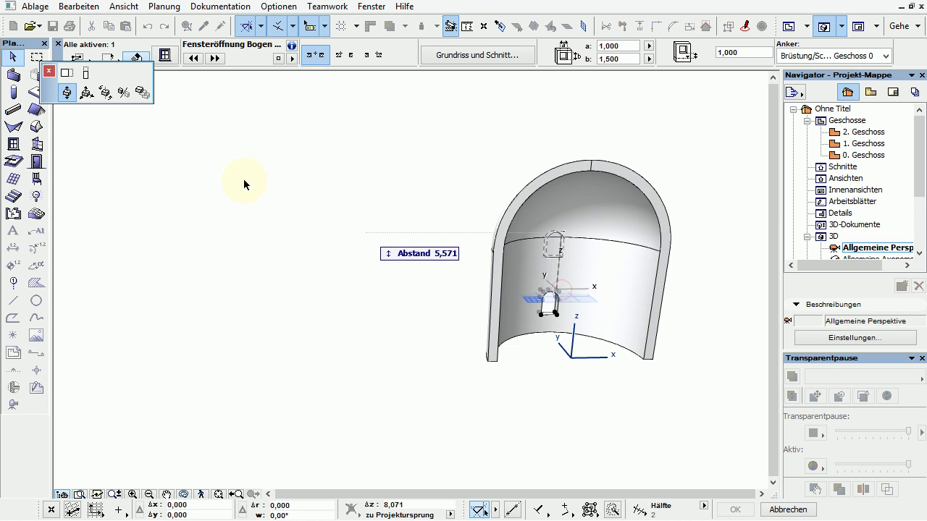
{"action": "left_click", "coordinate": [575, 213]}
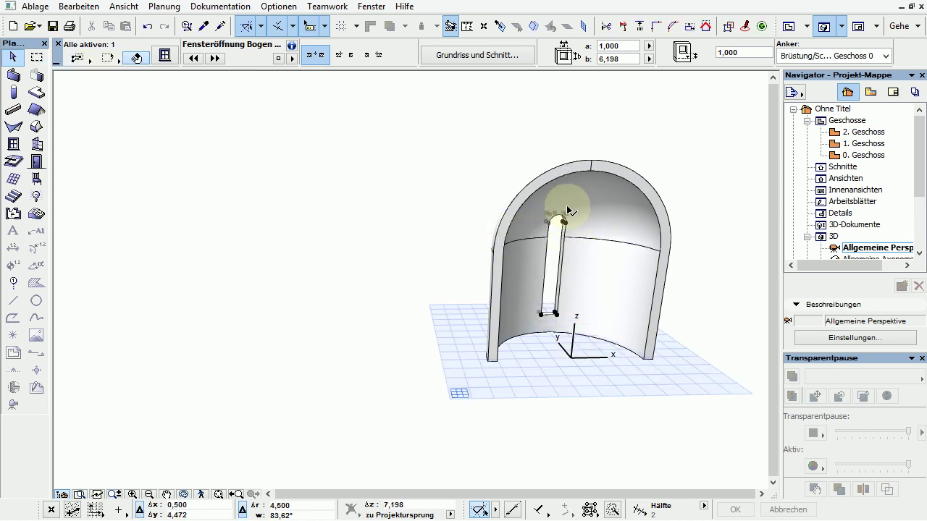
{"action": "left_click", "coordinate": [568, 217]}
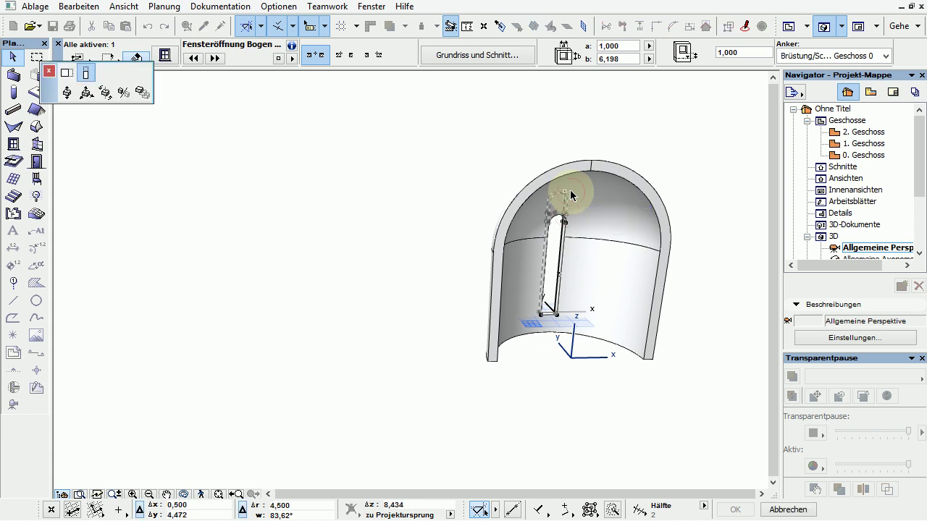
{"action": "left_click", "coordinate": [659, 232]}
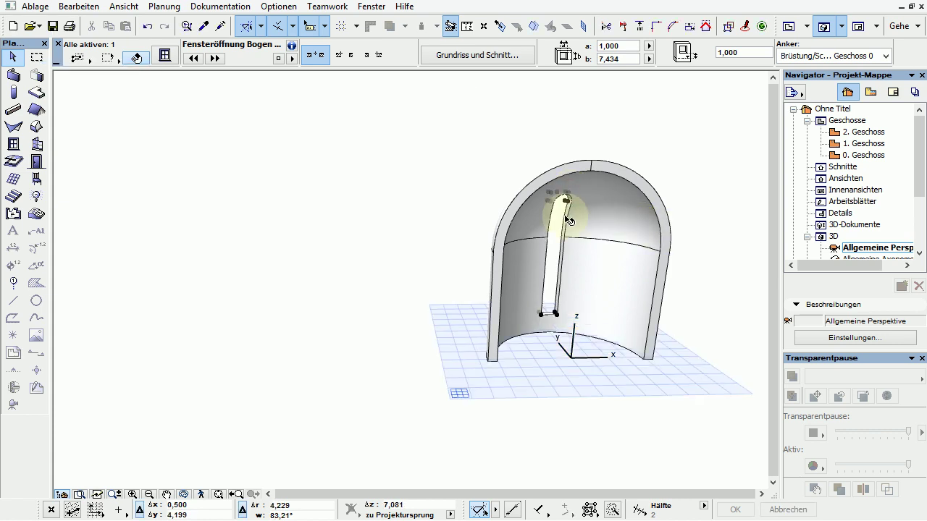
{"action": "middle_click_drag", "start_coordinate": [569, 207], "coordinate": [527, 281], "text": "shift"}
{"action": "left_click_drag", "start_coordinate": [396, 275], "coordinate": [569, 322]}
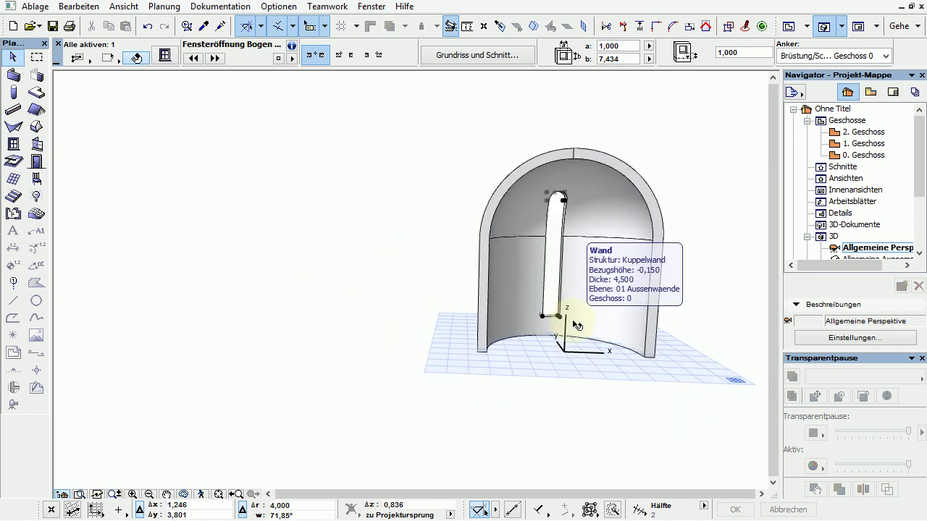
Set the arched opening's width to 4 m in its window selection settings.
{"action": "double_click", "coordinate": [555, 215]}
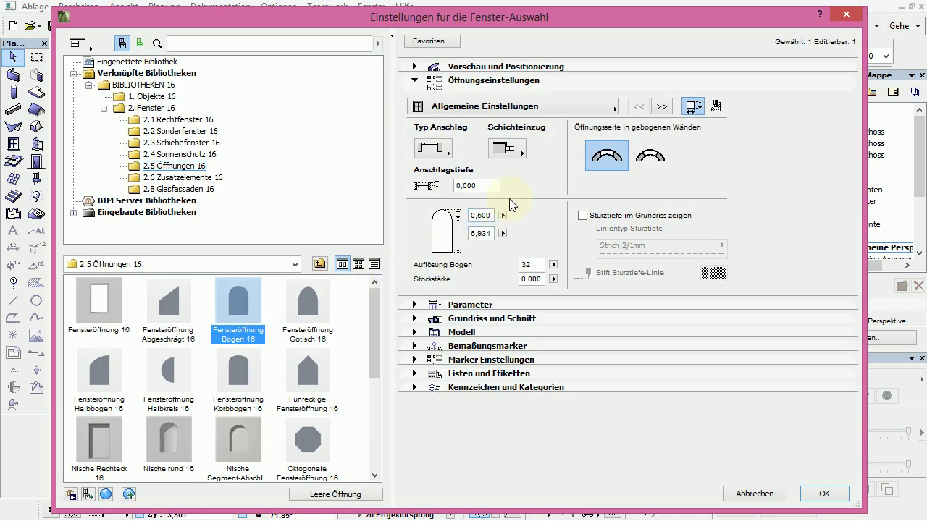
{"action": "left_click", "coordinate": [417, 67]}
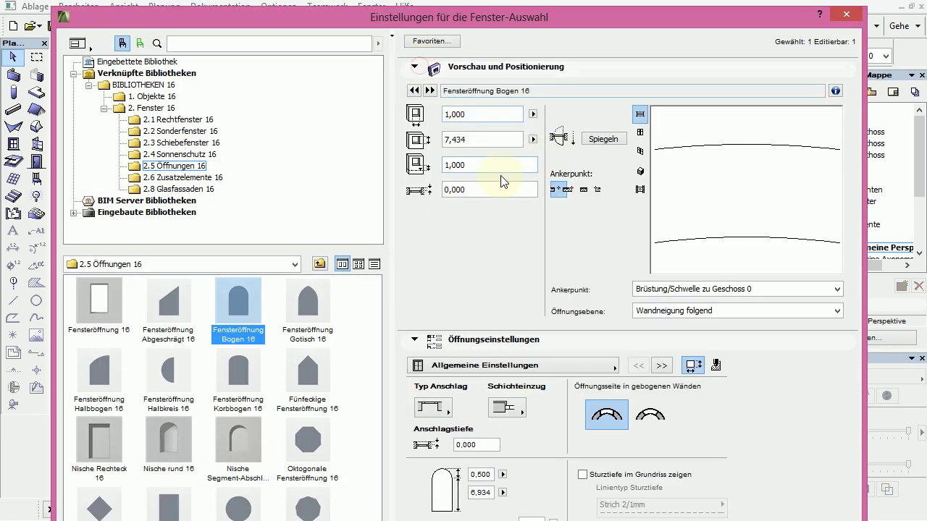
{"action": "double_click", "coordinate": [470, 113]}
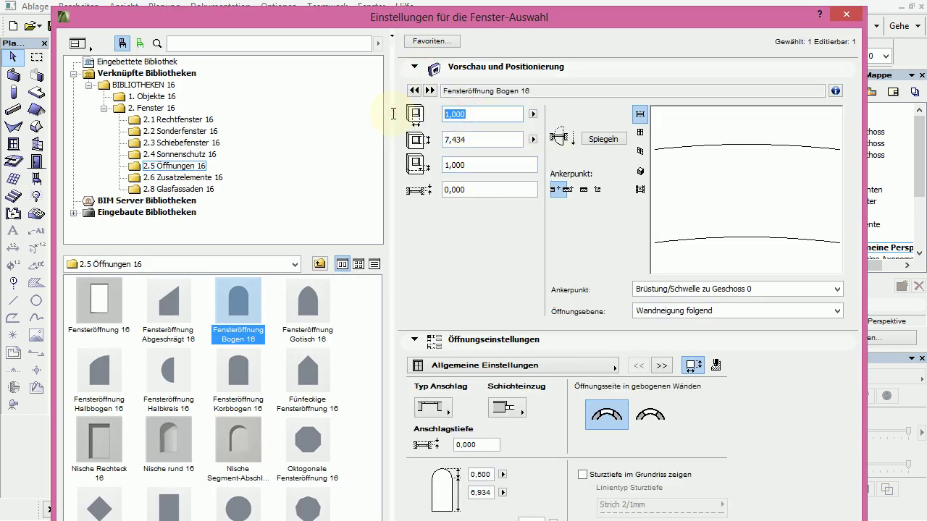
{"action": "type", "text": "4"}
{"action": "key", "text": "Return"}
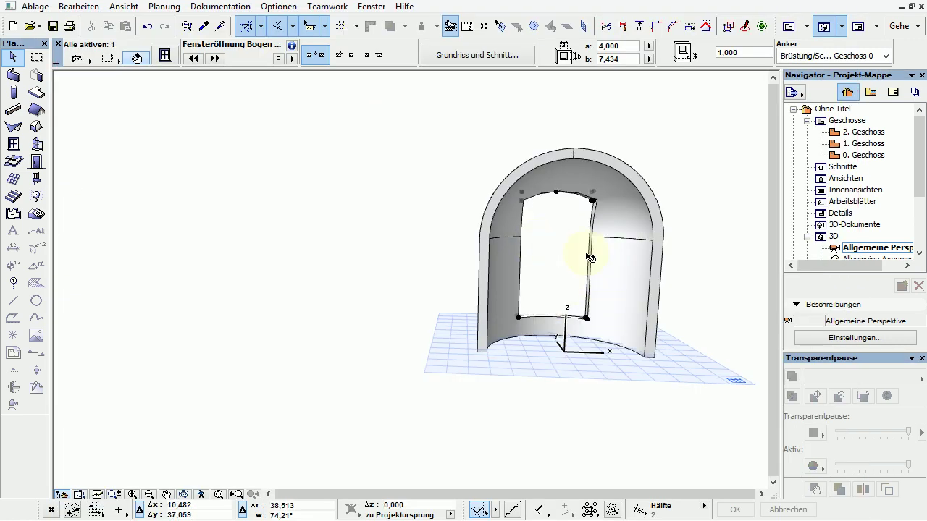
{"action": "left_click", "coordinate": [595, 201]}
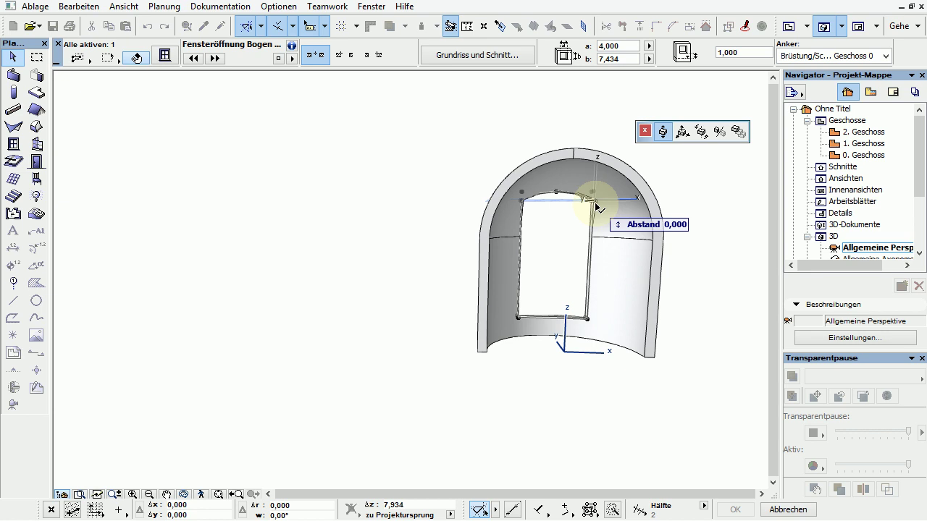
{"action": "left_click", "coordinate": [594, 201]}
{"action": "scroll", "coordinate": [594, 204], "scroll_direction": "up", "scroll_amount": 3}
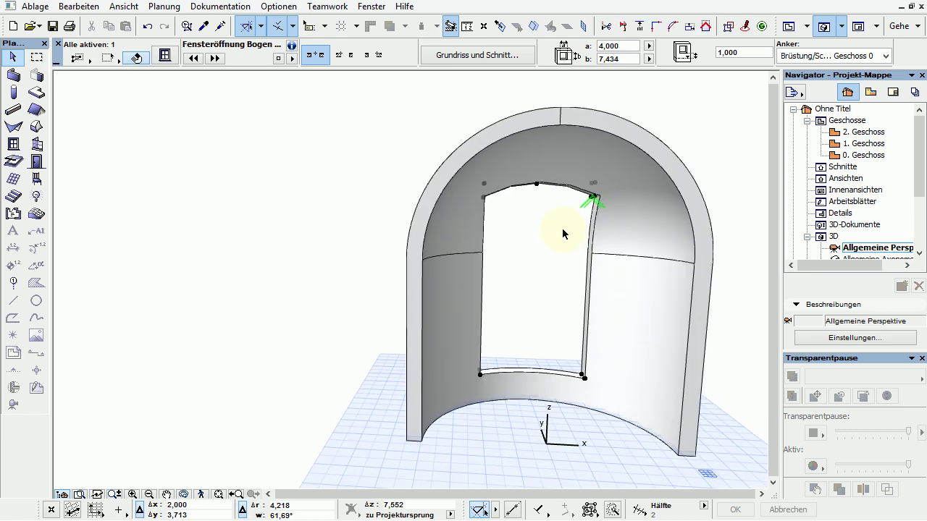
{"action": "left_click", "coordinate": [594, 200]}
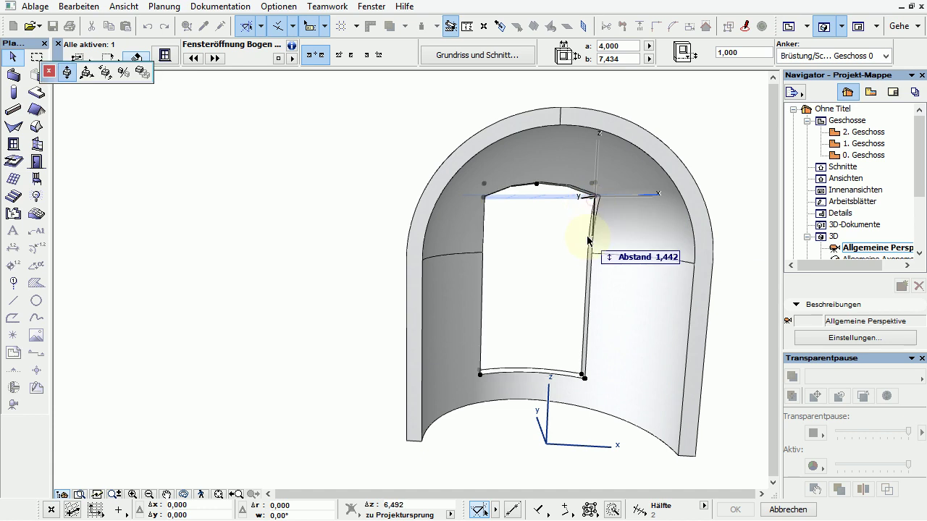
{"action": "left_click", "coordinate": [594, 206]}
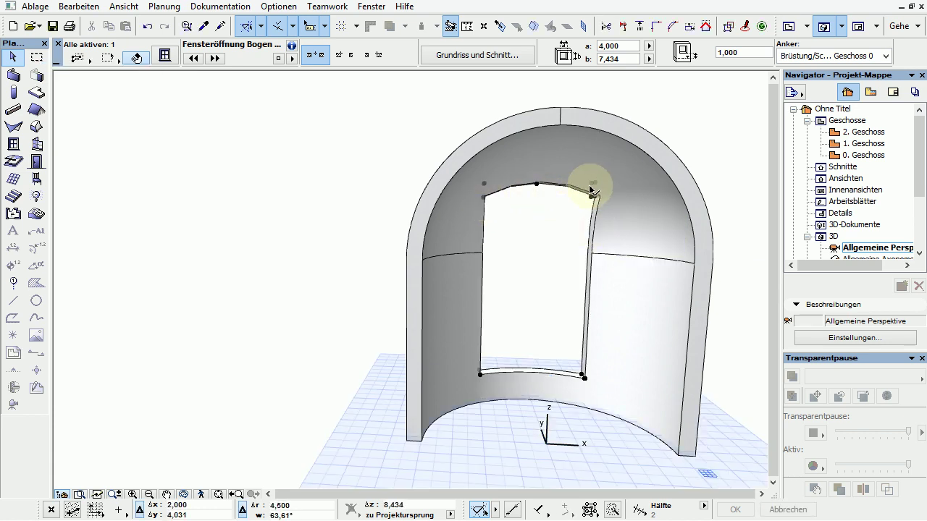
{"action": "left_click", "coordinate": [537, 185]}
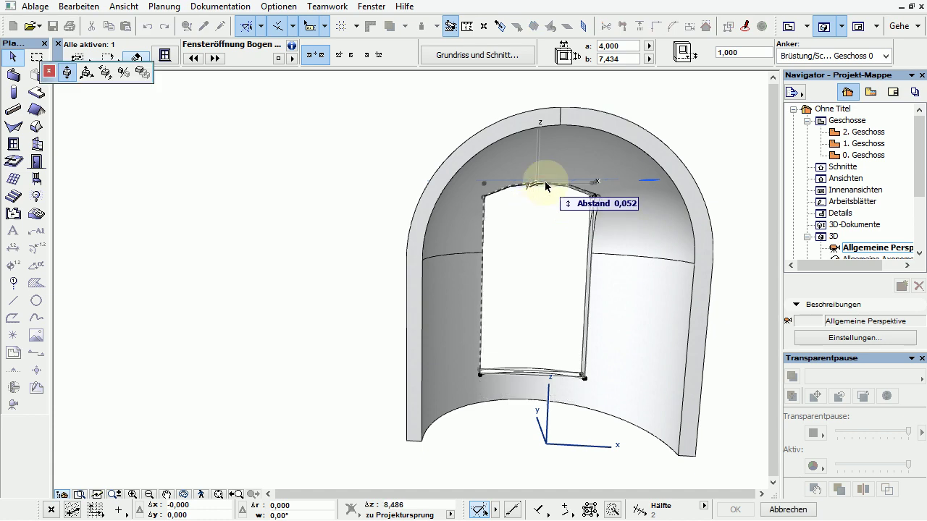
{"action": "left_click", "coordinate": [596, 188]}
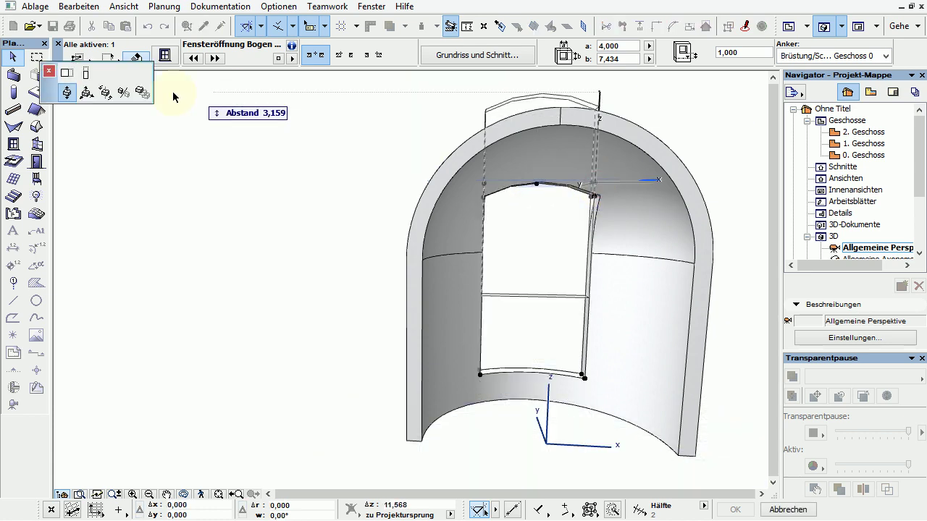
{"action": "left_click", "coordinate": [85, 105]}
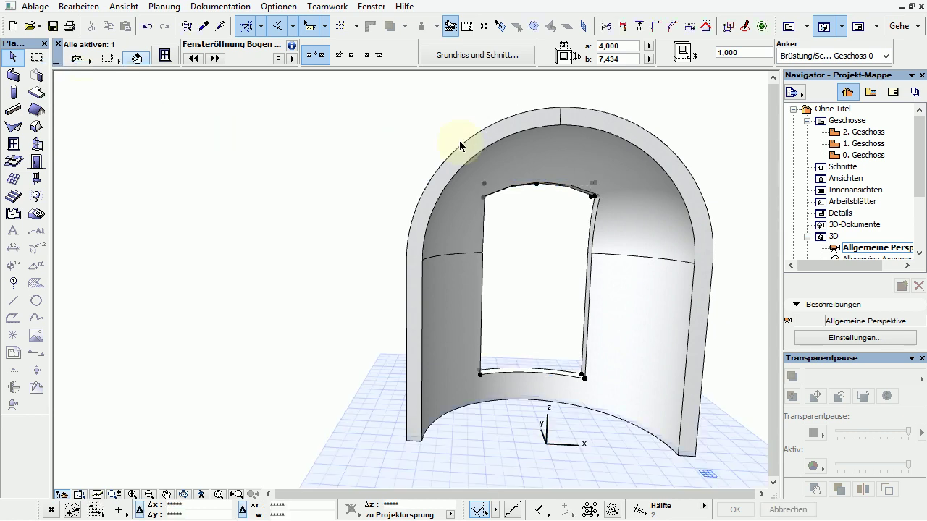
Increase the opening's arch height in its settings so that the head forms a full semicircle, and inspect the result in 3D.
{"action": "key", "text": "ctrl+t"}
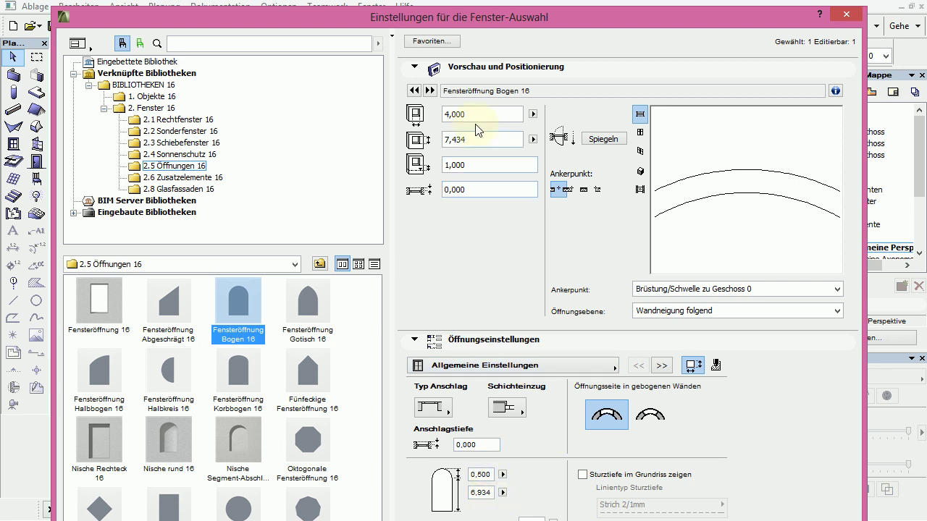
{"action": "left_click", "coordinate": [488, 474]}
{"action": "key", "text": "Return"}
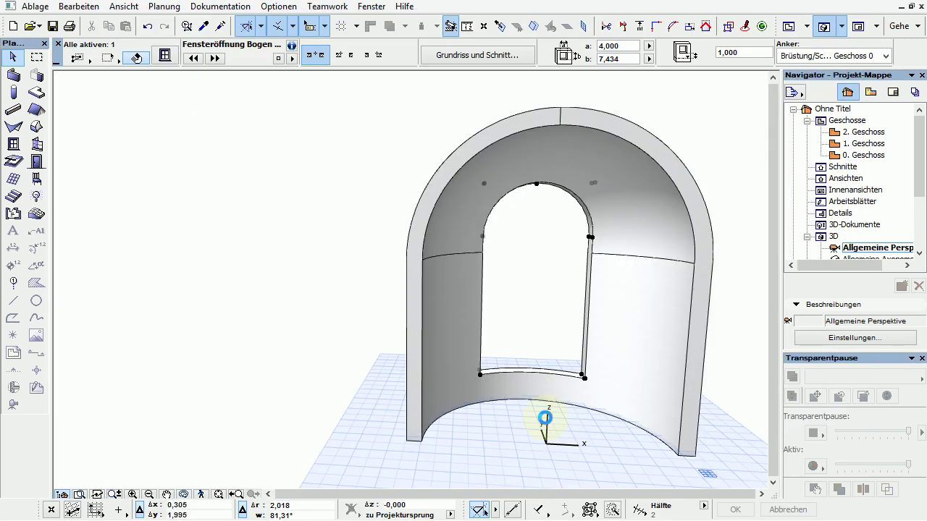
{"action": "middle_click_drag", "start_coordinate": [486, 272], "coordinate": [345, 268], "text": "shift"}
{"action": "middle_click_drag", "start_coordinate": [560, 268], "coordinate": [526, 288], "text": "shift"}
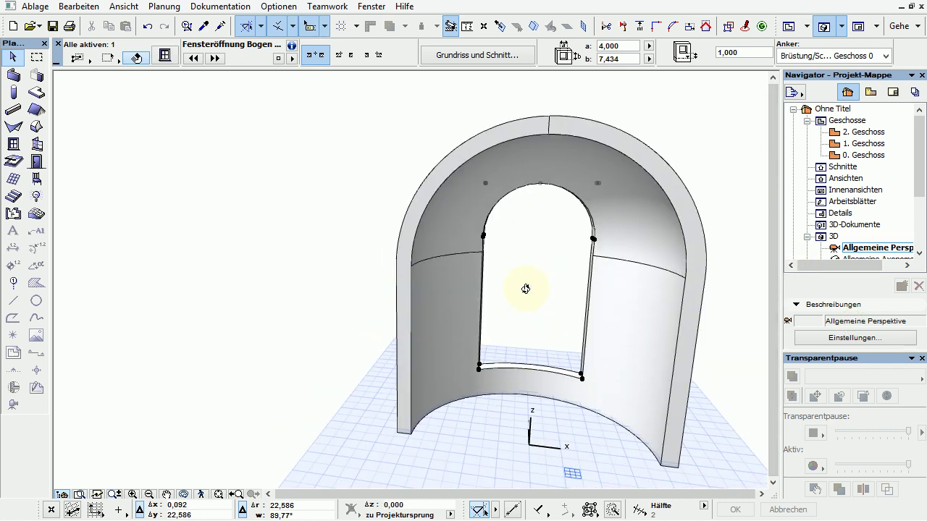
Change the arched opening's reveal type to Schräge Laibung mit schrägem Anschluss in its Anschlag settings.
{"action": "double_click", "coordinate": [525, 289]}
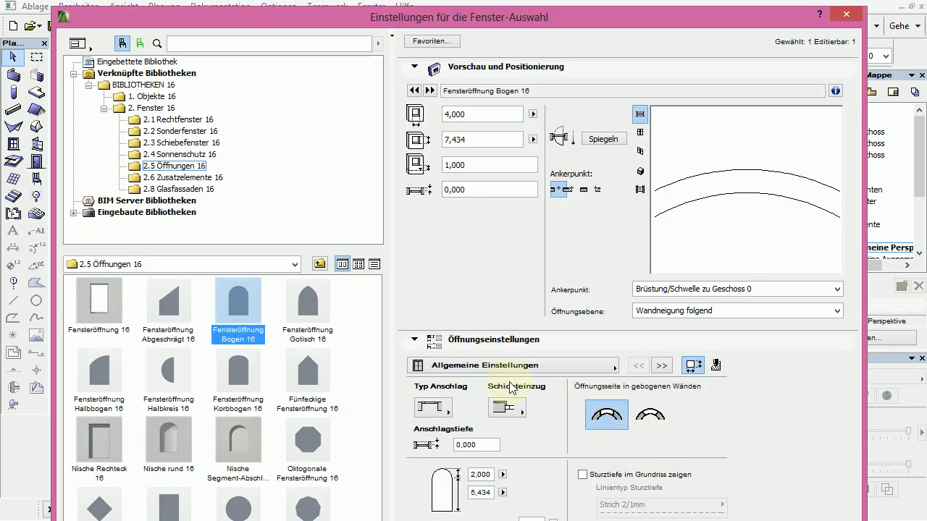
{"action": "left_click", "coordinate": [555, 365]}
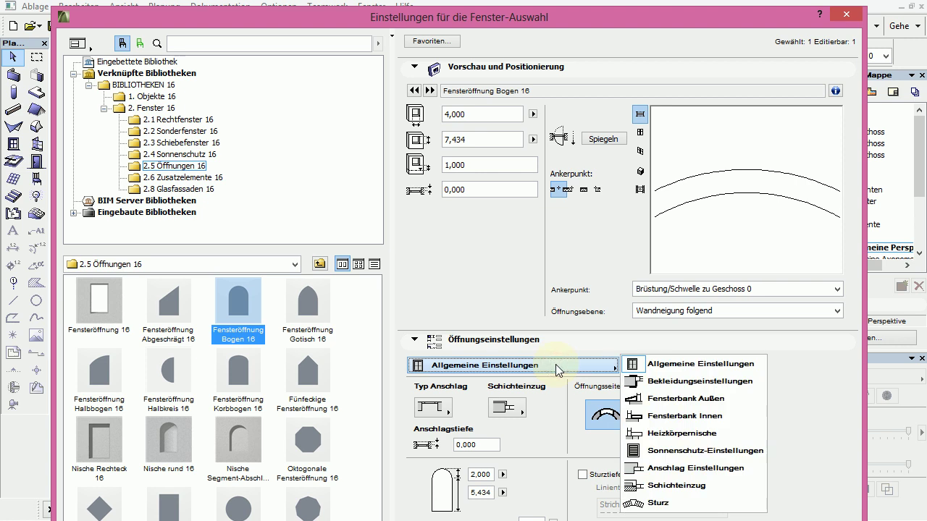
{"action": "left_click", "coordinate": [677, 468]}
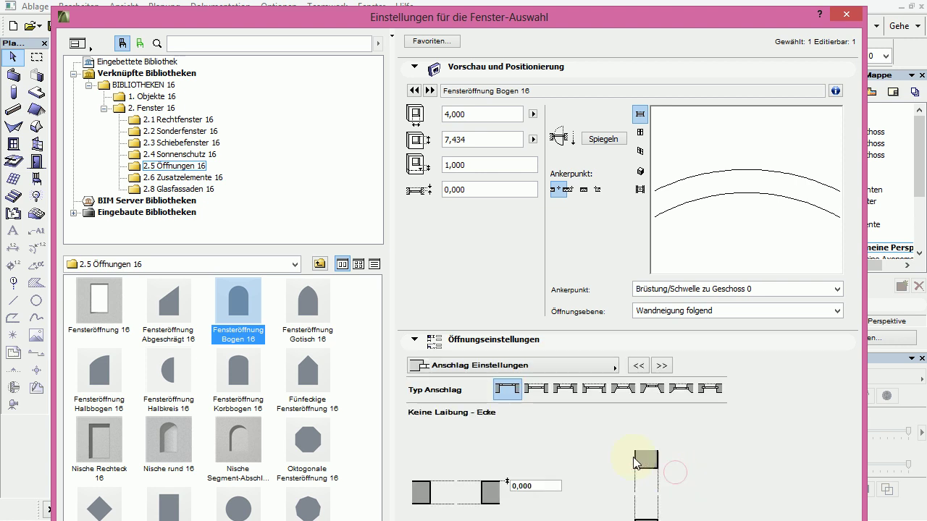
{"action": "left_click", "coordinate": [625, 389]}
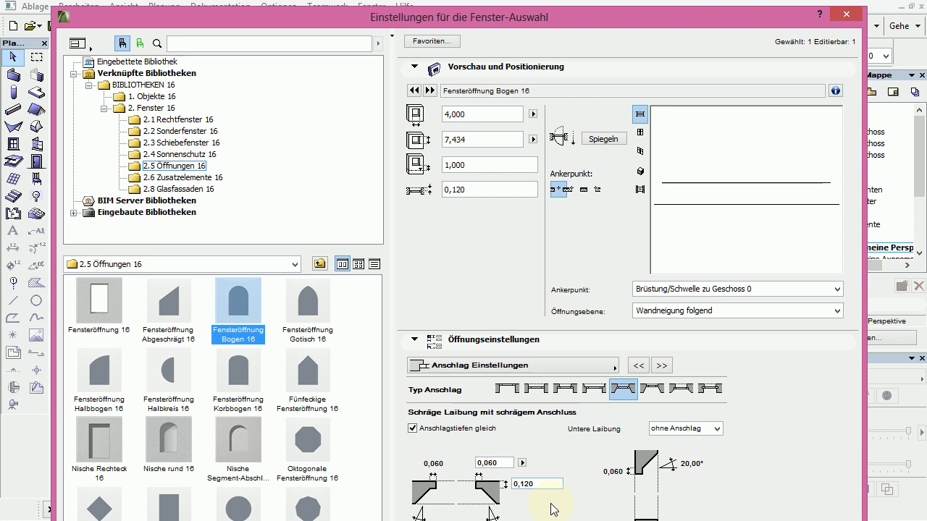
{"action": "key", "text": "Return"}
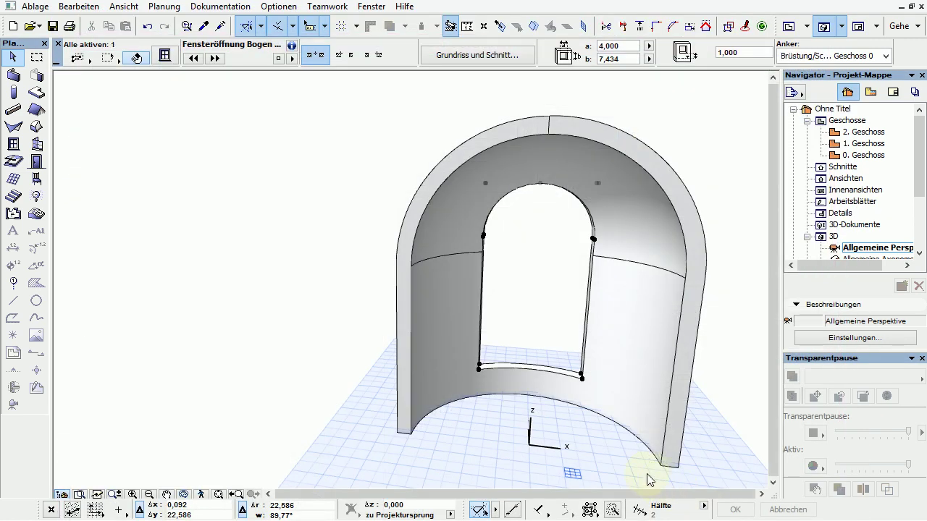
Try a reveal depth (Anschlagstiefe) of 0 for the selected arched opening.
{"action": "middle_click_drag", "start_coordinate": [541, 308], "coordinate": [724, 271], "text": "shift"}
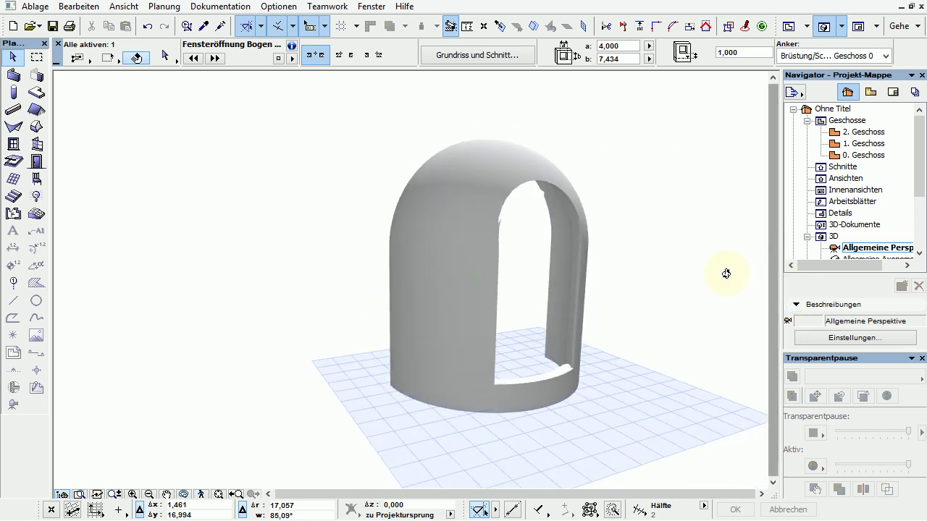
{"action": "scroll", "coordinate": [582, 199], "scroll_direction": "up", "scroll_amount": 5}
{"action": "middle_click_drag", "start_coordinate": [584, 233], "coordinate": [439, 265], "text": "shift"}
{"action": "left_click", "coordinate": [416, 250]}
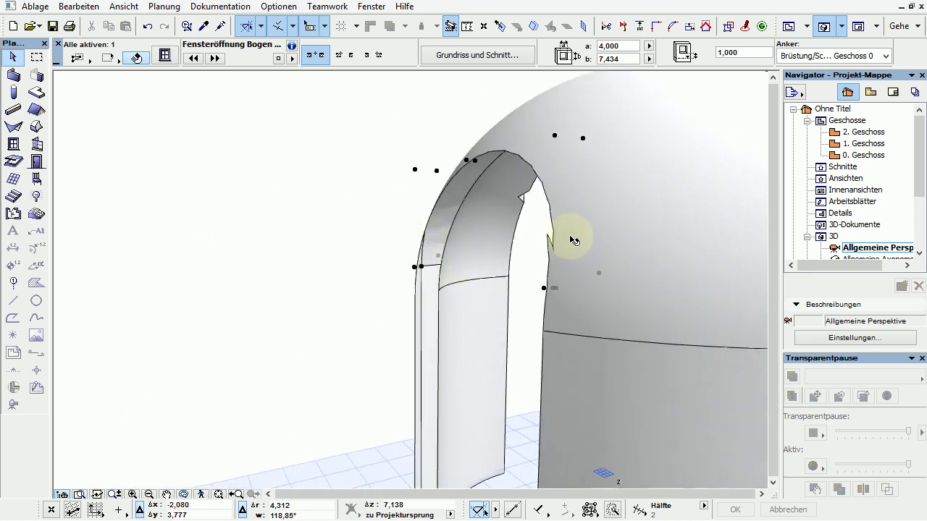
{"action": "mouse_move", "coordinate": [574, 240]}
{"action": "key", "text": "ctrl+t"}
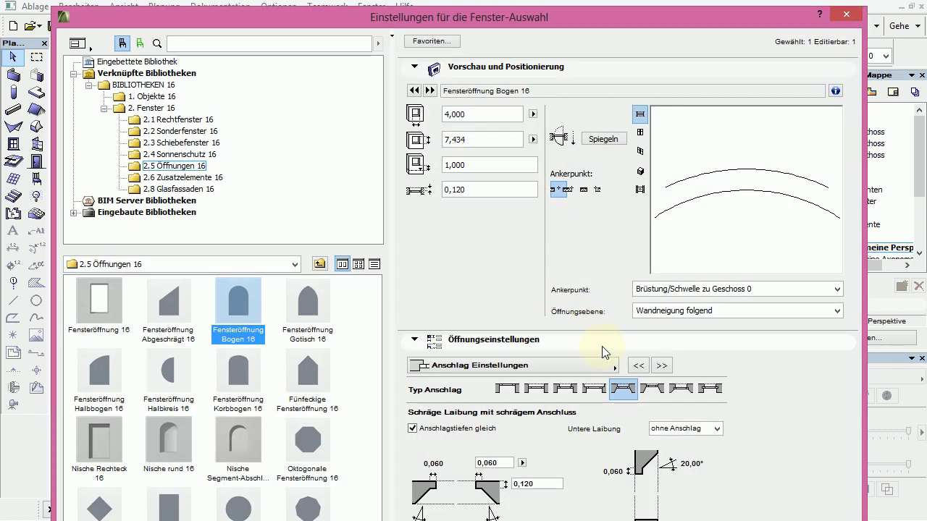
{"action": "left_click", "coordinate": [542, 484]}
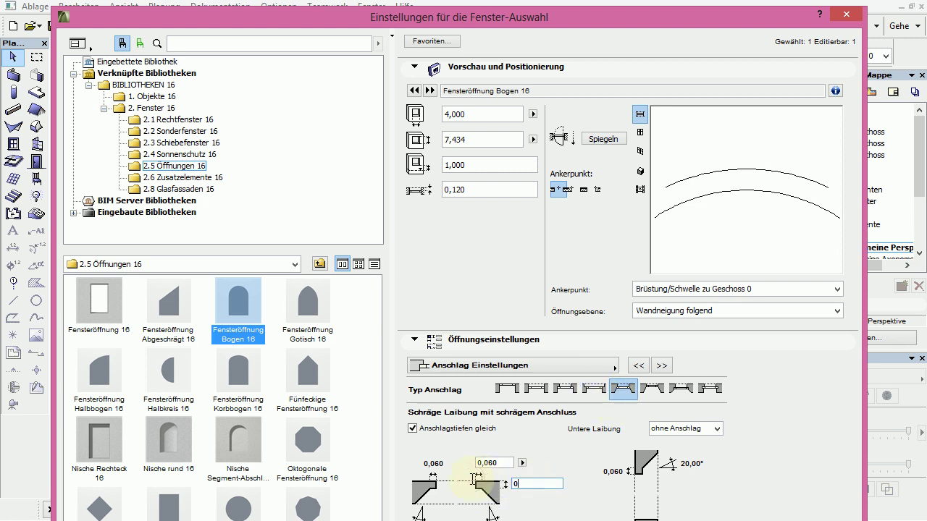
{"action": "key", "text": "Return"}
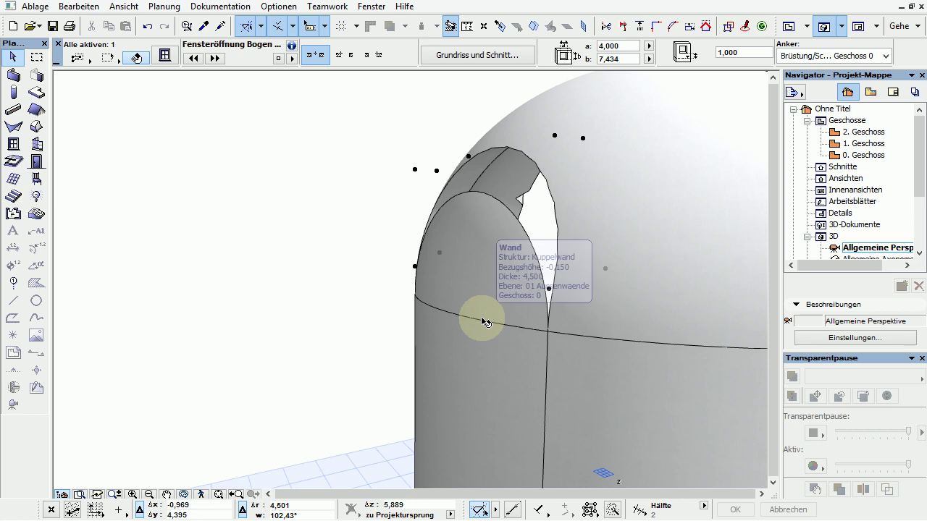
Try a reveal depth (Anschlagstiefe) of 0.300 m for the arched opening.
{"action": "key", "text": "ctrl+t"}
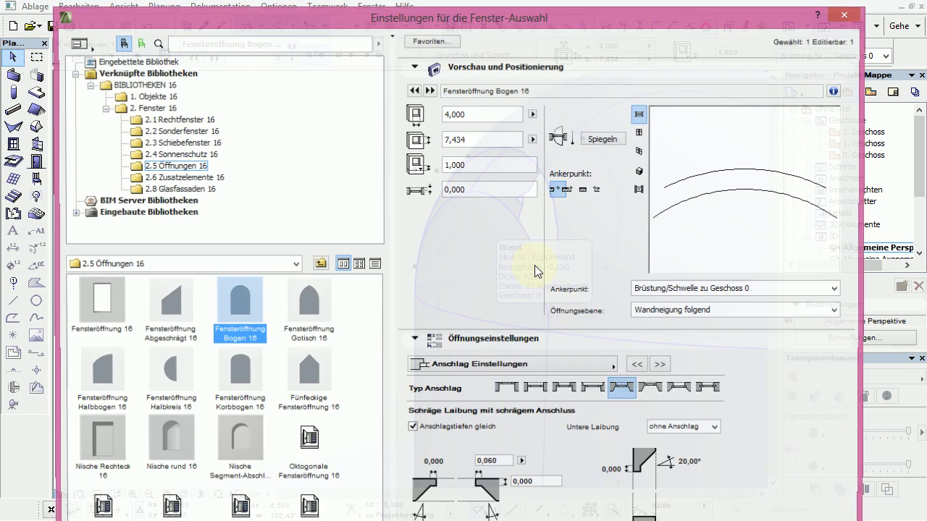
{"action": "left_click", "coordinate": [539, 484]}
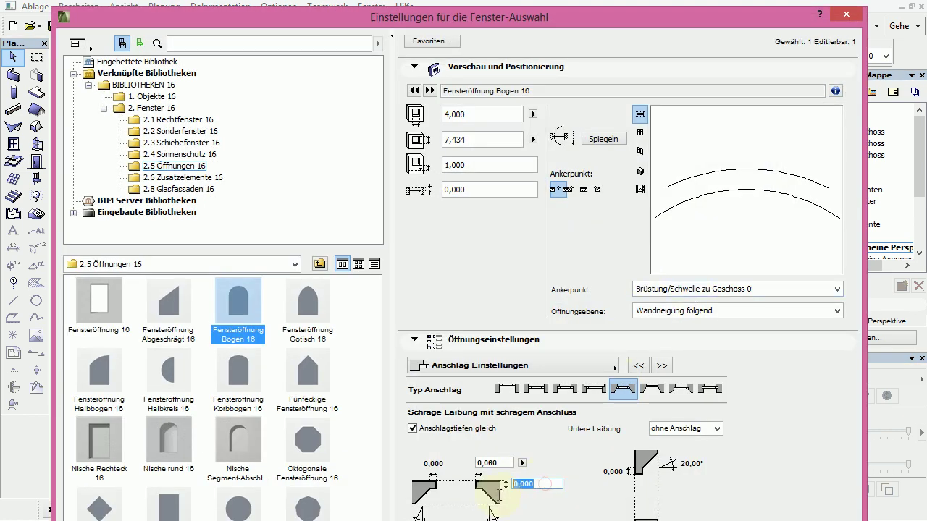
{"action": "key", "text": "Return"}
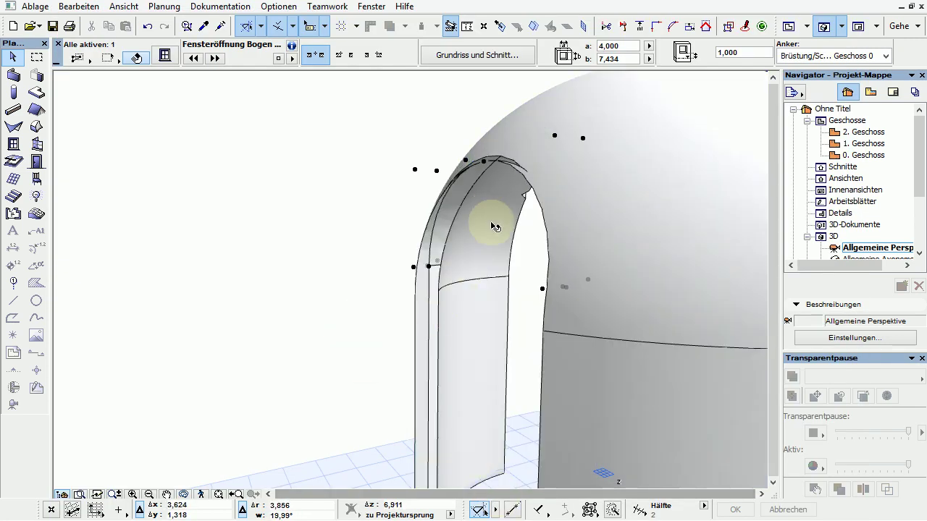
Try to set the arched opening's reveal depth to 0.08 m.
{"action": "left_click", "coordinate": [491, 215]}
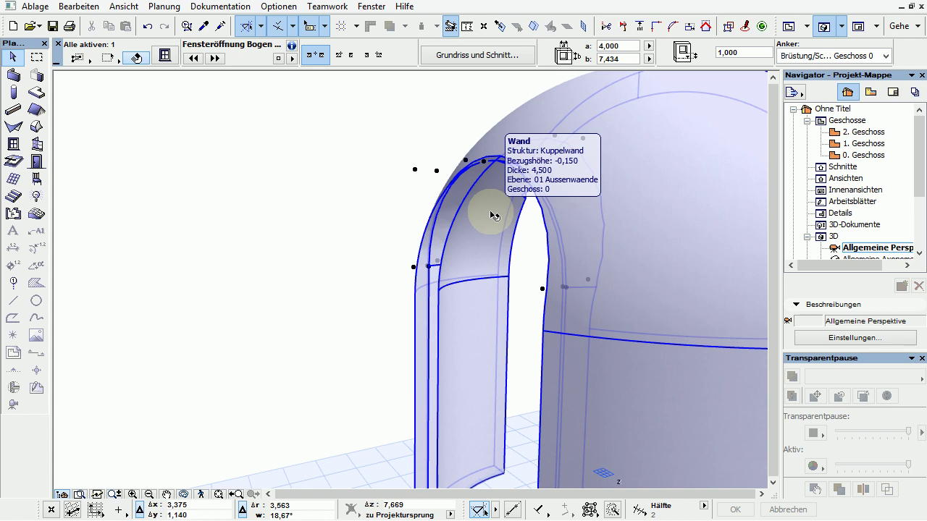
{"action": "key", "text": "ctrl+t"}
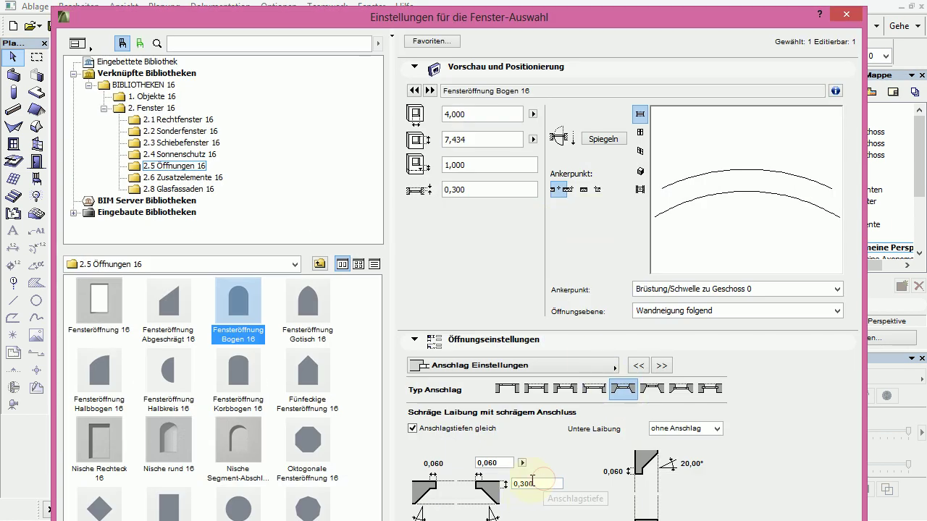
{"action": "left_click_drag", "start_coordinate": [535, 485], "coordinate": [525, 486]}
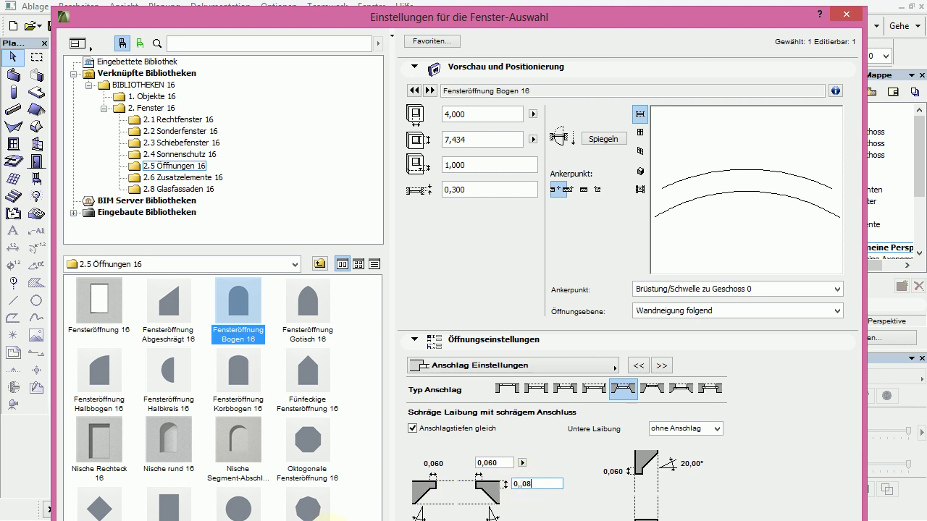
{"action": "type", "text": ",08"}
{"action": "key", "text": "Return"}
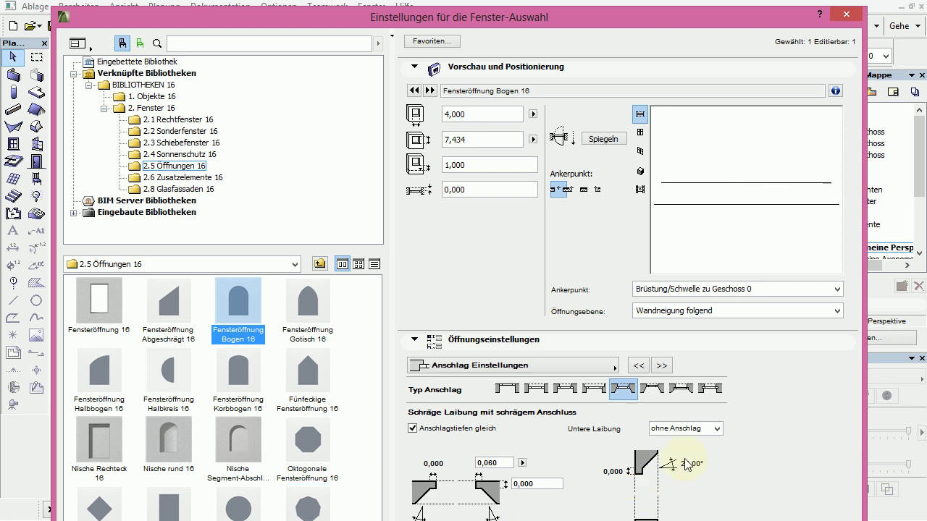
Set the opening's lower reveal (Untere Laibung) to Gleich and apply the window settings.
{"action": "left_click", "coordinate": [717, 429]}
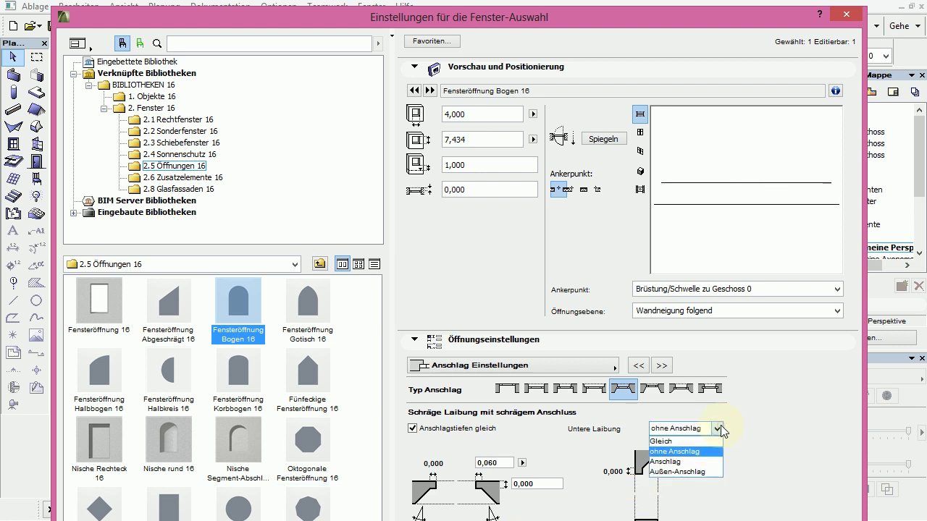
{"action": "left_click", "coordinate": [679, 441]}
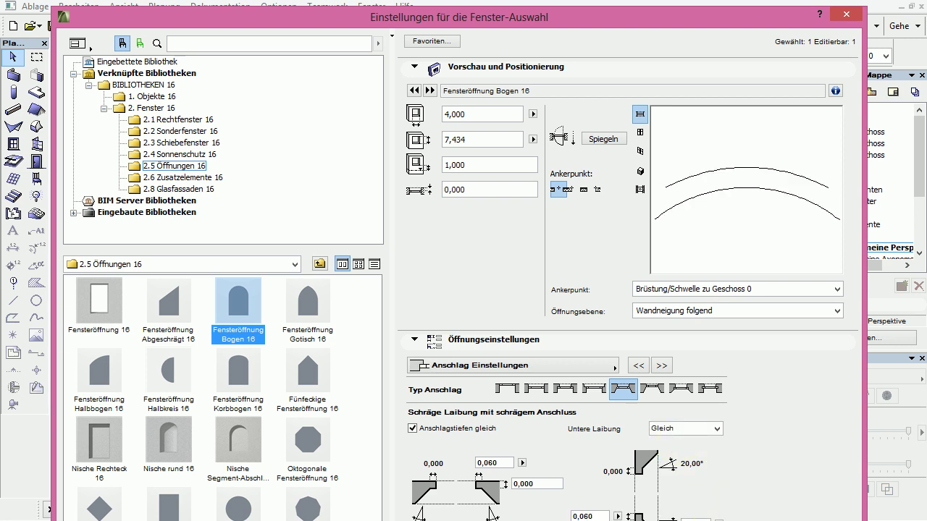
{"action": "key", "text": "Return"}
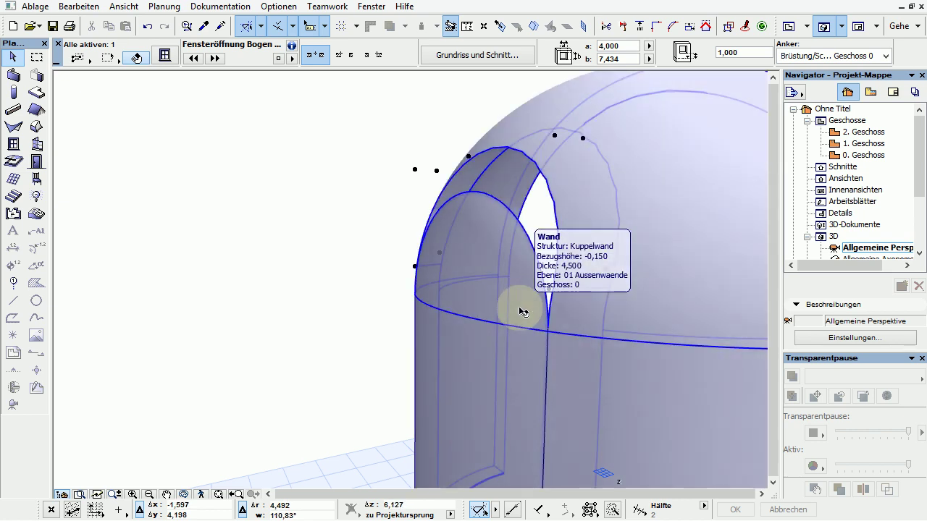
Set the arched opening's reveal depth (Anschlagstiefe) to 0.1 m.
{"action": "key", "text": "ctrl+t"}
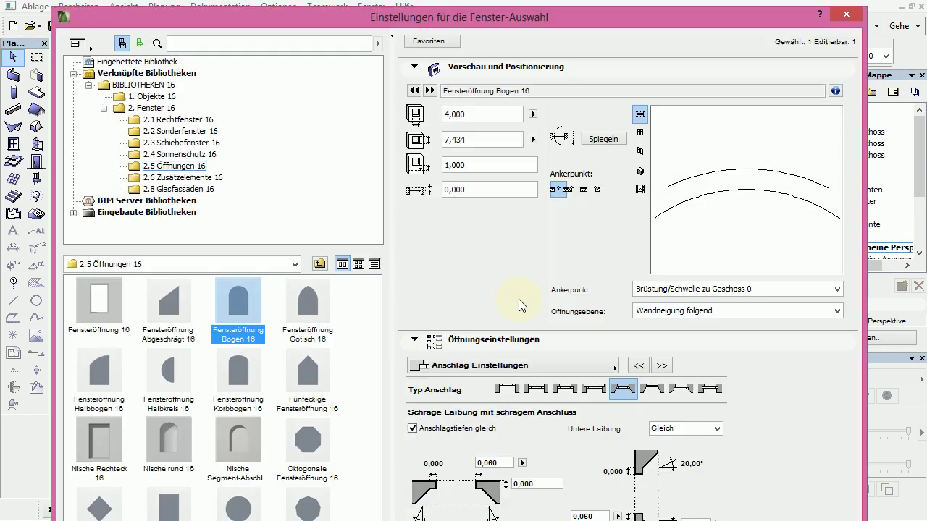
{"action": "double_click", "coordinate": [530, 483]}
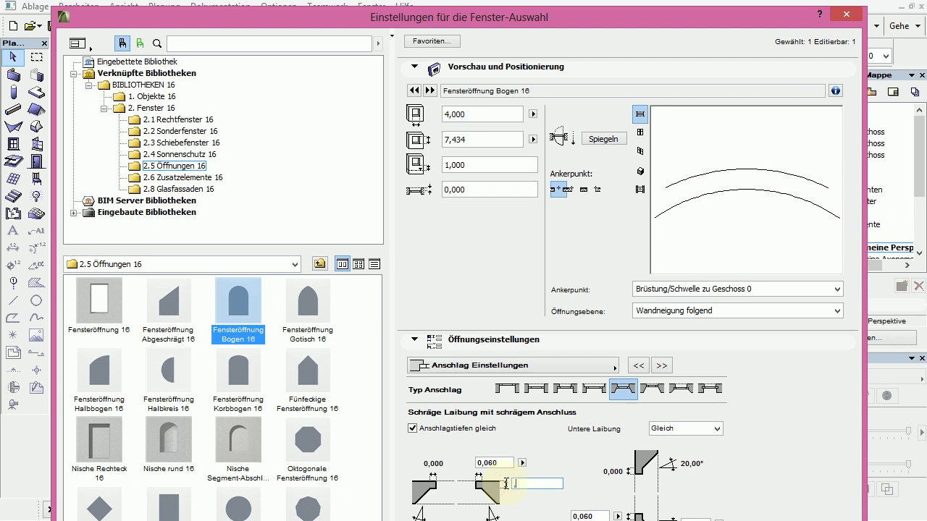
{"action": "type", "text": ",1"}
{"action": "key", "text": "Return"}
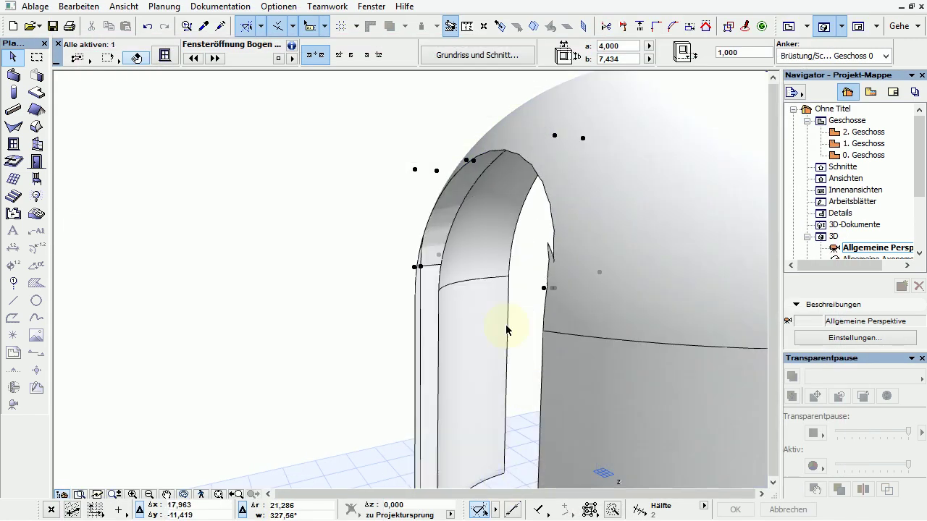
Examine the splayed reveal from inside the dome and review the opening's Allgemeine Einstellungen and the other available settings pages.
{"action": "middle_click_drag", "start_coordinate": [536, 321], "coordinate": [428, 430], "text": "shift"}
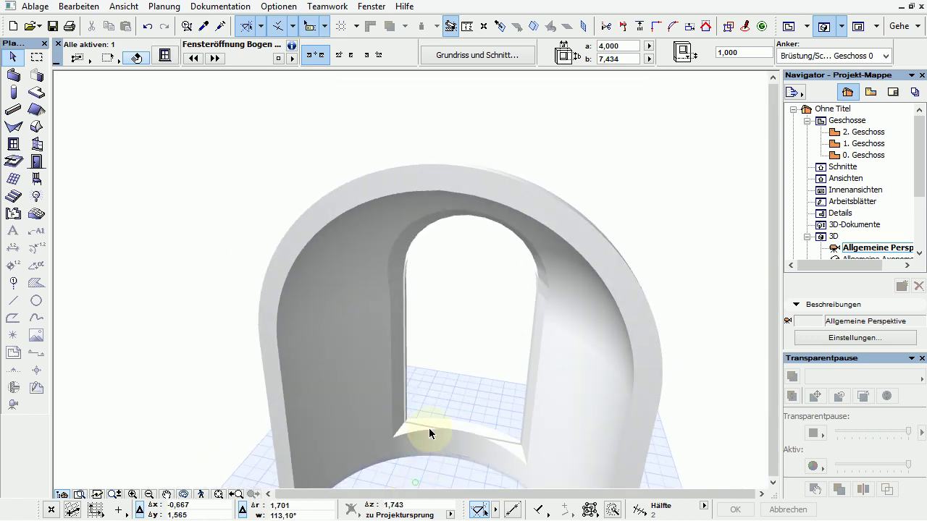
{"action": "left_click", "coordinate": [438, 426]}
{"action": "mouse_move", "coordinate": [535, 441]}
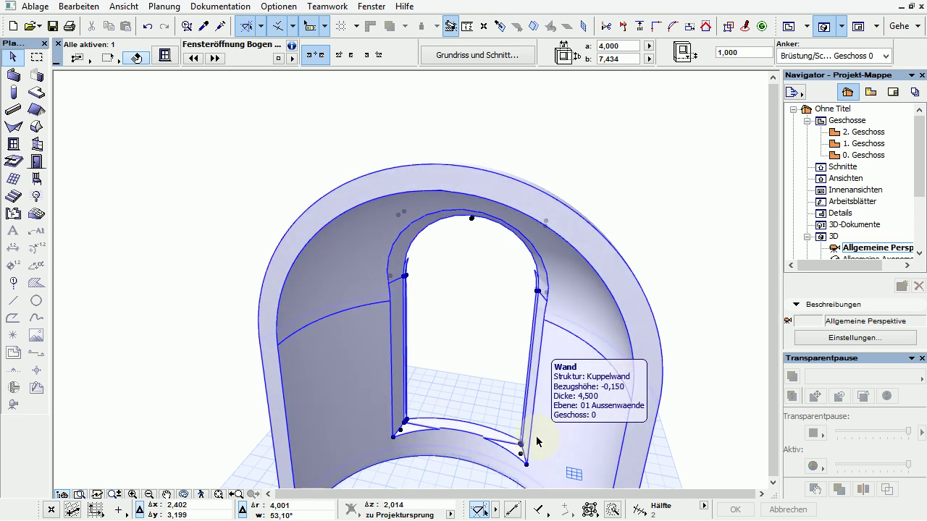
{"action": "key", "text": "ctrl+t"}
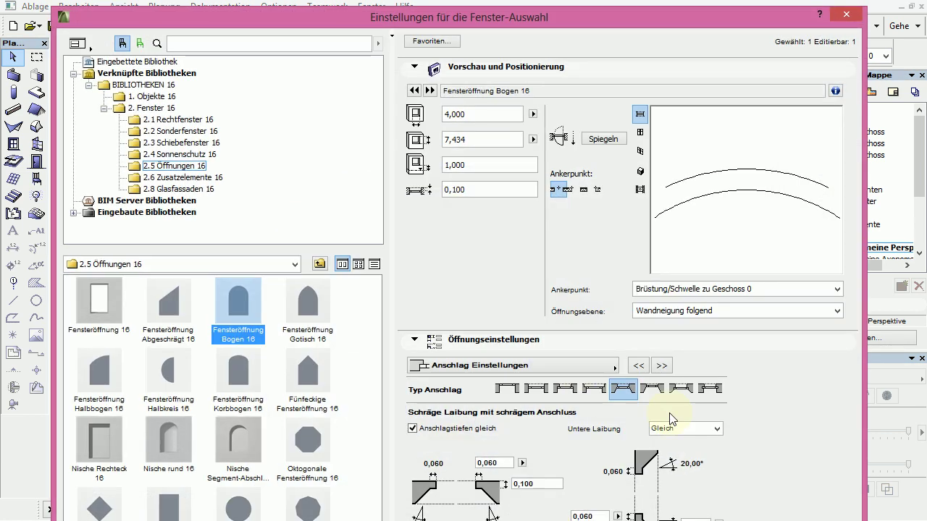
{"action": "left_click", "coordinate": [586, 369]}
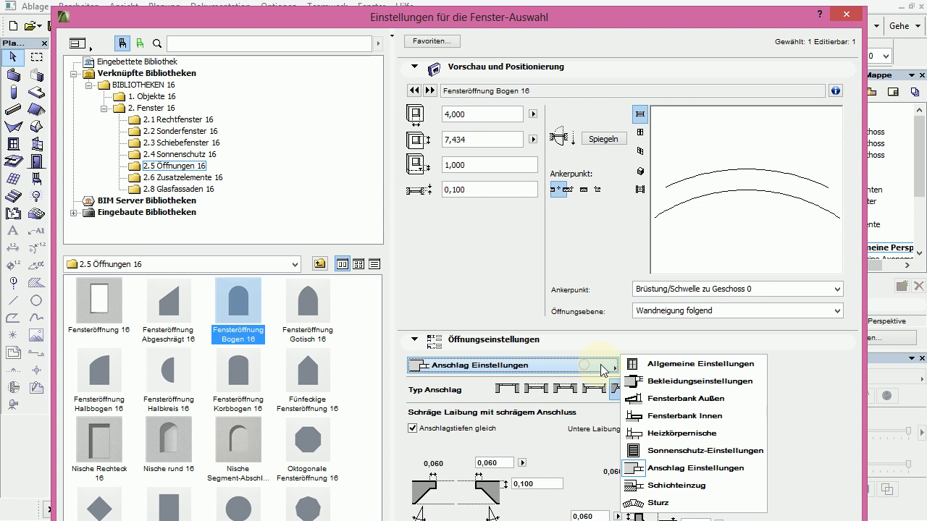
{"action": "left_click", "coordinate": [655, 304]}
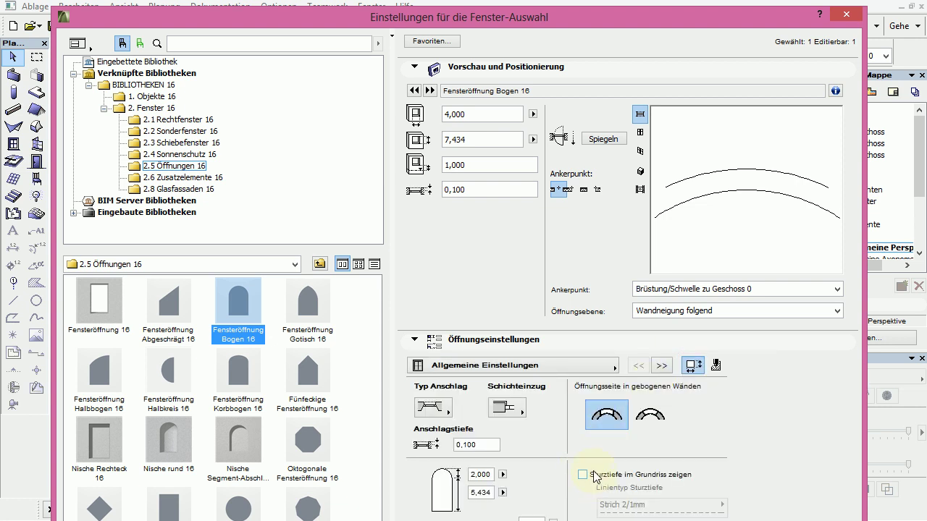
{"action": "left_click", "coordinate": [614, 366]}
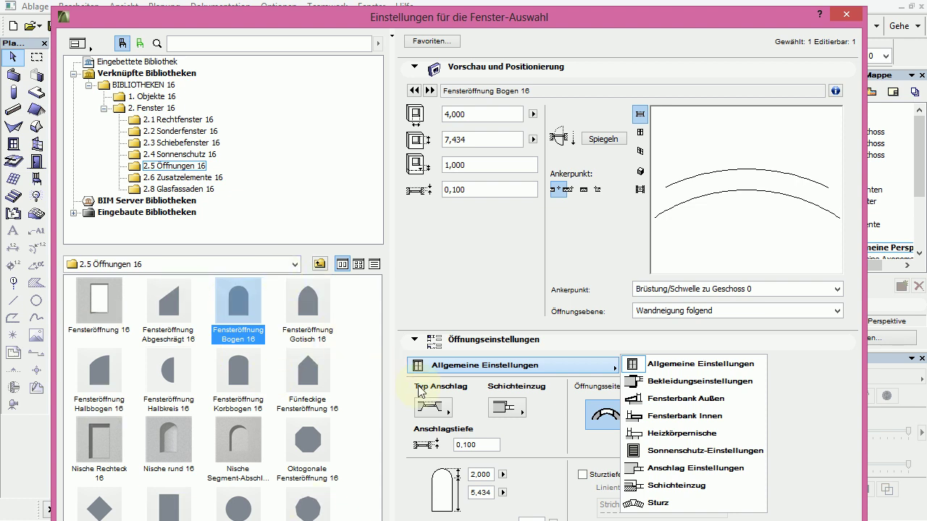
{"action": "key", "text": "Escape"}
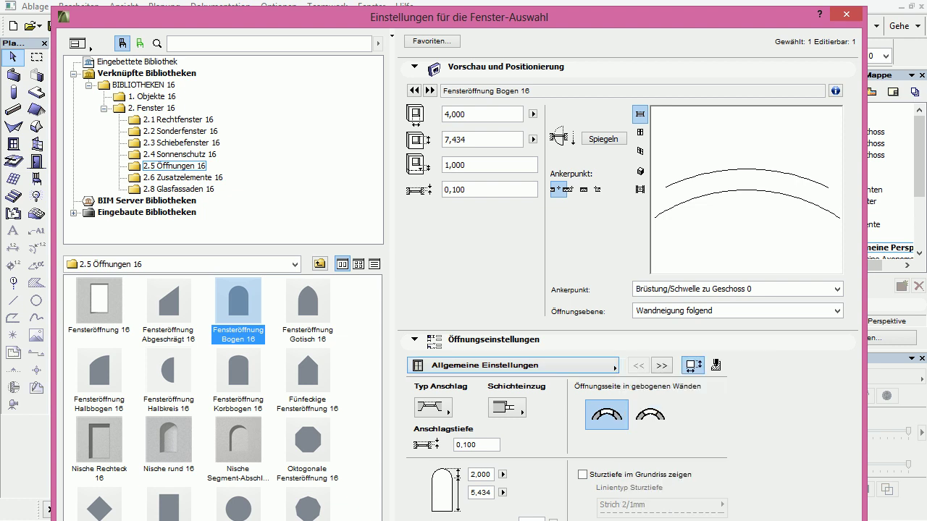
{"action": "key", "text": "Return"}
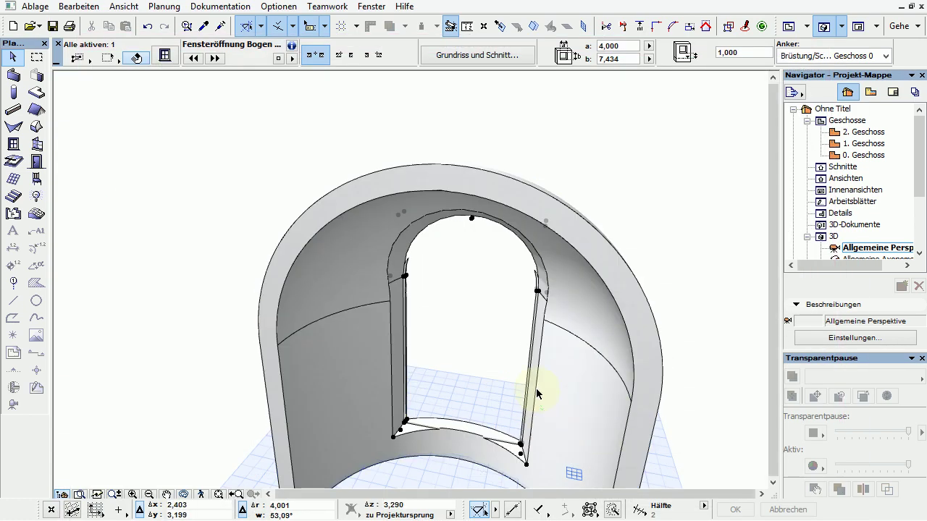
Switch to the floor plan of 0. Geschoss and examine the splayed reveal of the opening in the curved wall.
{"action": "scroll", "coordinate": [536, 388], "scroll_direction": "down", "scroll_amount": 5}
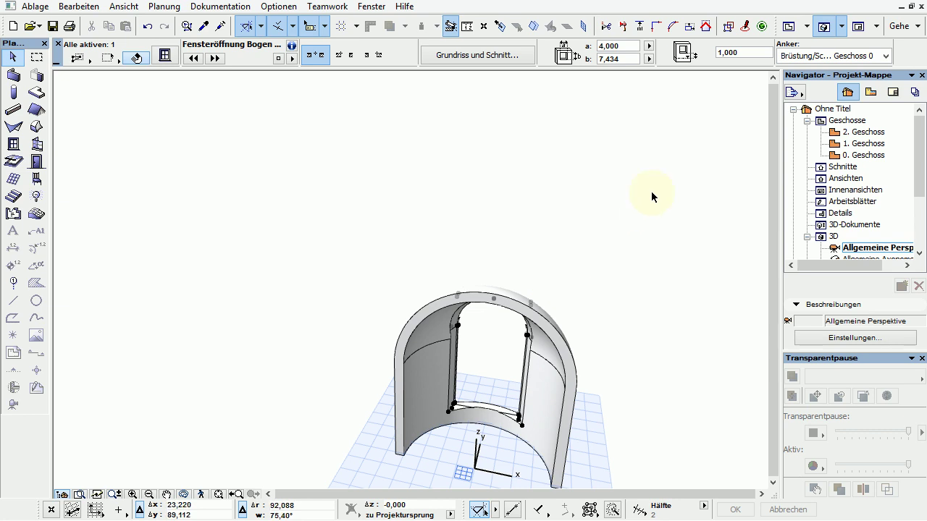
{"action": "key", "text": "F2"}
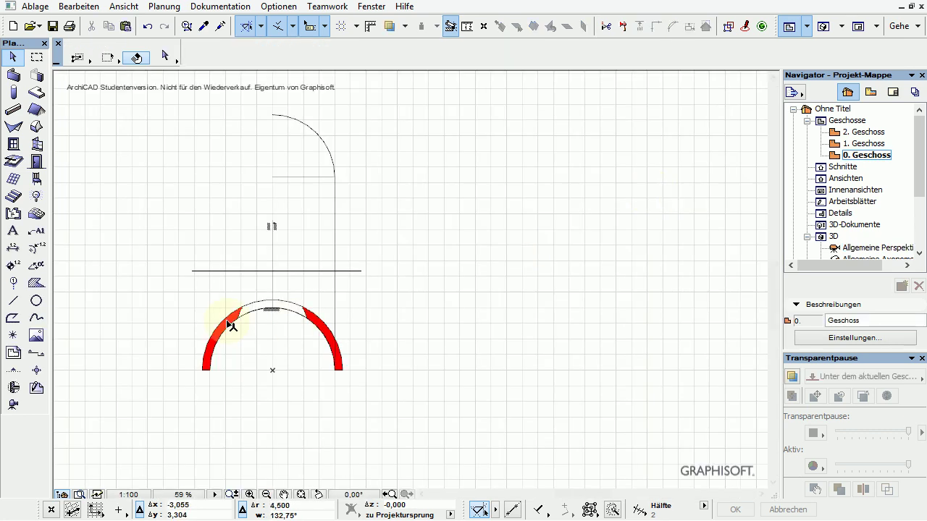
{"action": "scroll", "coordinate": [243, 326], "scroll_direction": "up", "scroll_amount": 5}
{"action": "scroll", "coordinate": [245, 328], "scroll_direction": "up", "scroll_amount": 3}
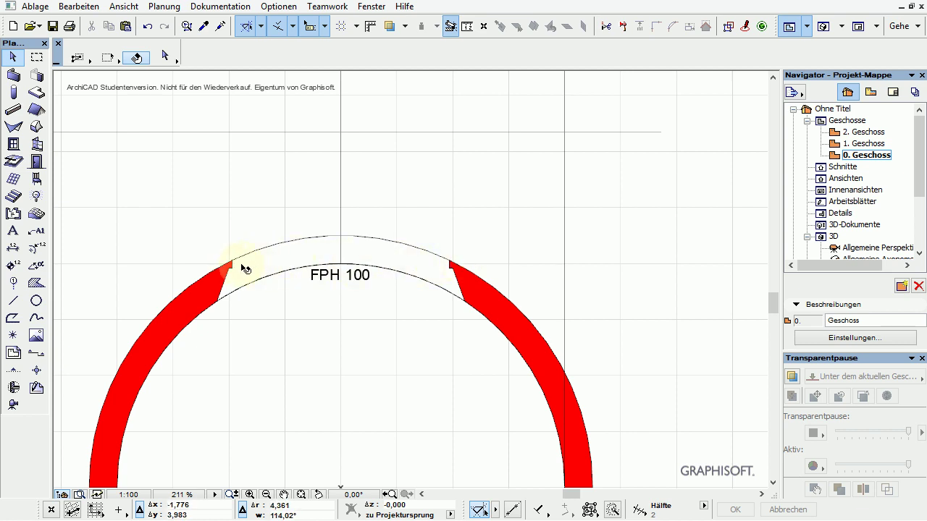
{"action": "scroll", "coordinate": [354, 289], "scroll_direction": "down", "scroll_amount": 6}
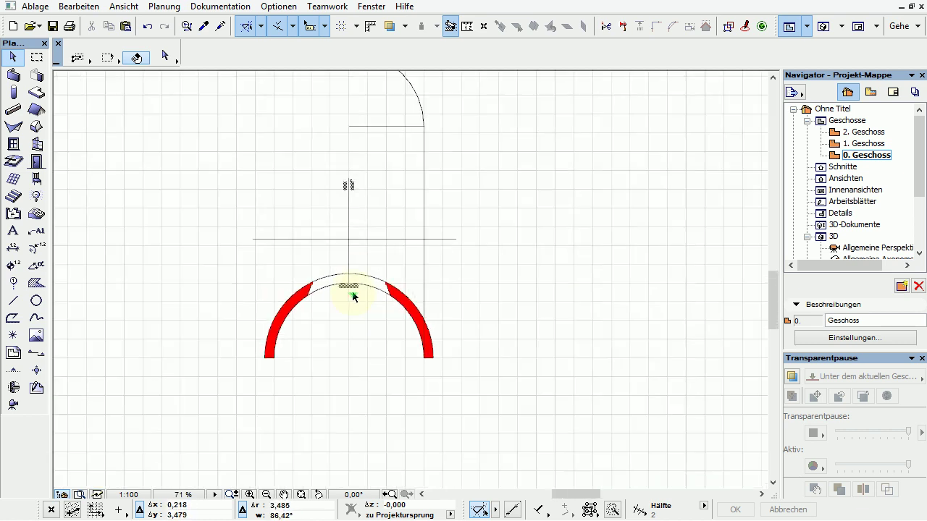
{"action": "left_click", "coordinate": [414, 314]}
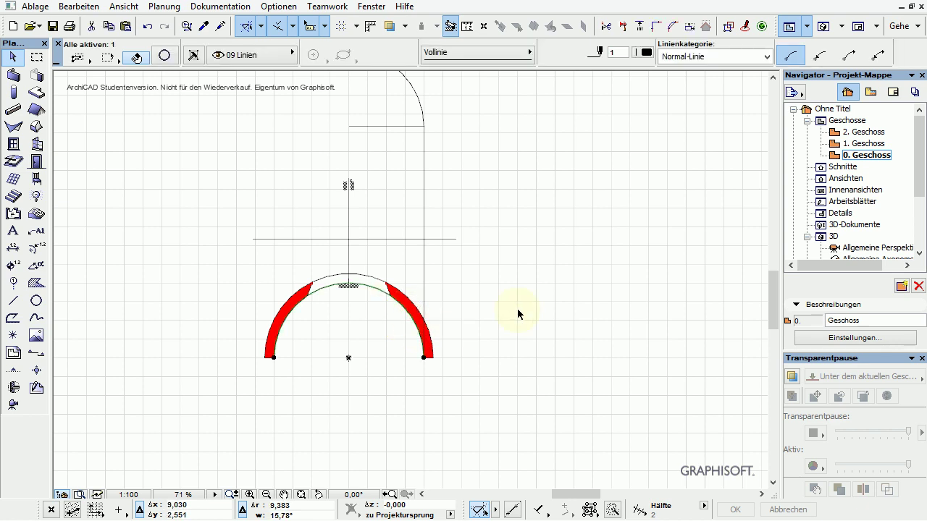
{"action": "key", "text": "ctrl+t"}
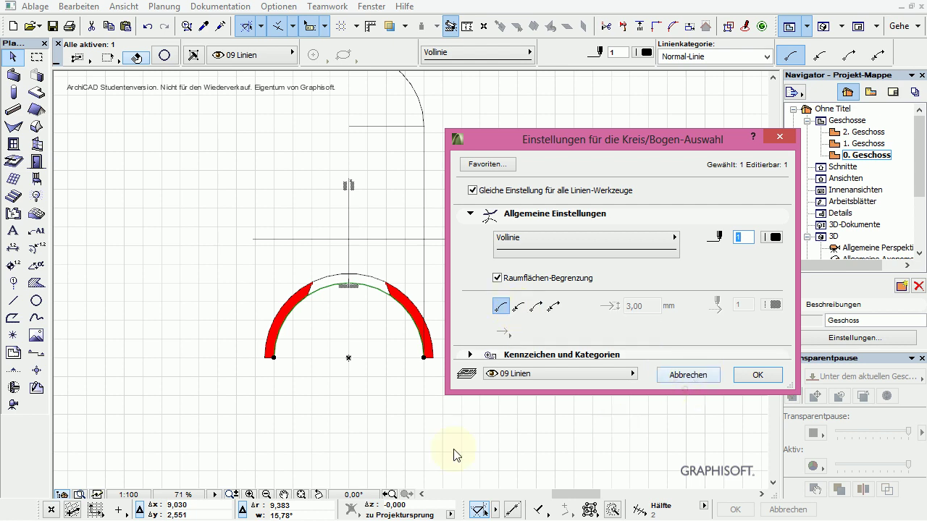
{"action": "left_click", "coordinate": [686, 369]}
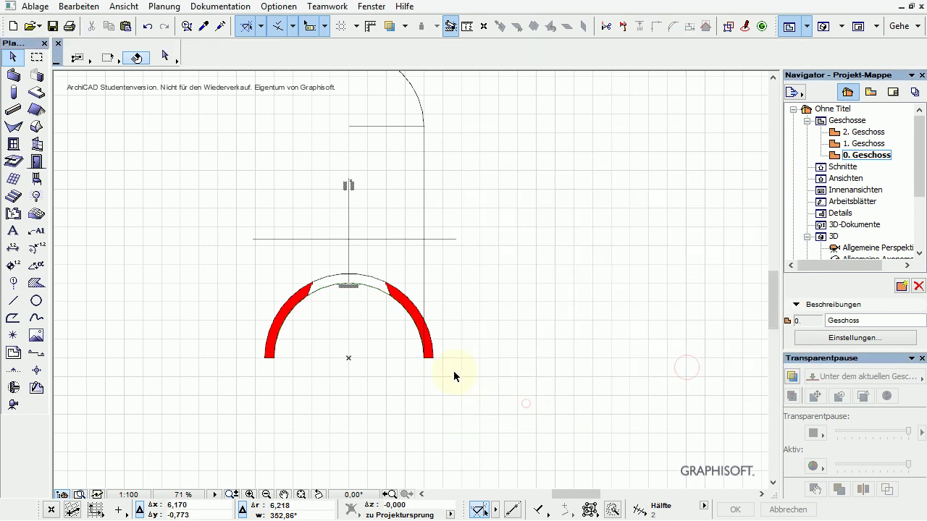
Review the curved wall's Grundriss und Schnitt settings, including the display options available for Grundrissdarstellung.
{"action": "left_click", "coordinate": [430, 355]}
{"action": "key", "text": "ctrl+t"}
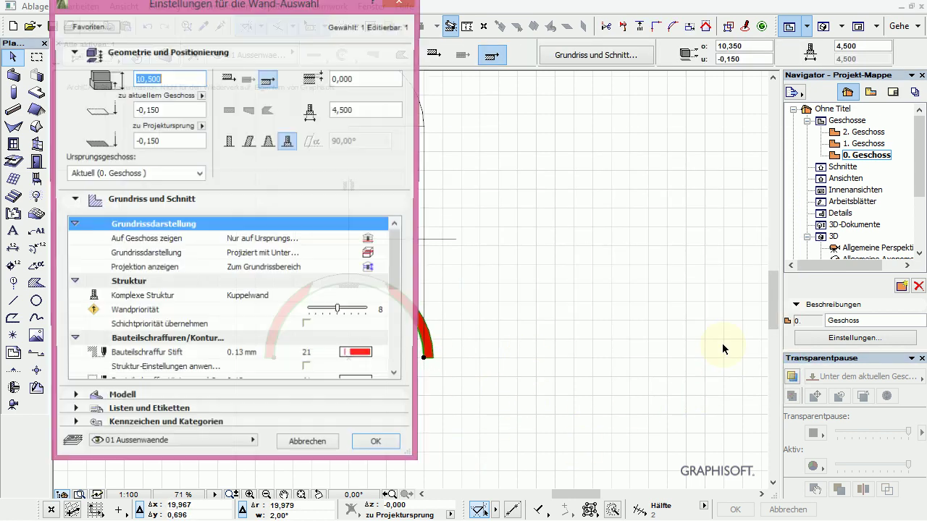
{"action": "left_click", "coordinate": [73, 225]}
{"action": "left_click", "coordinate": [72, 239]}
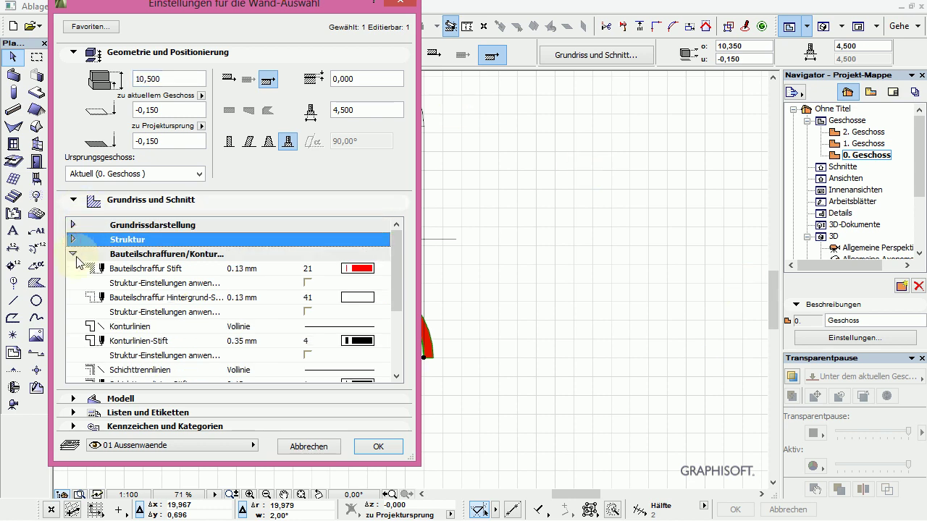
{"action": "left_click", "coordinate": [73, 253]}
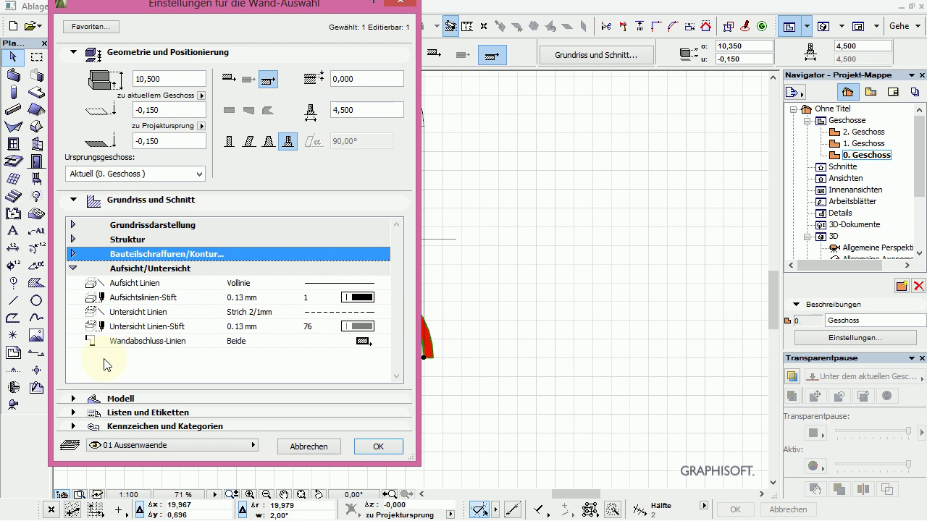
{"action": "left_click", "coordinate": [72, 225]}
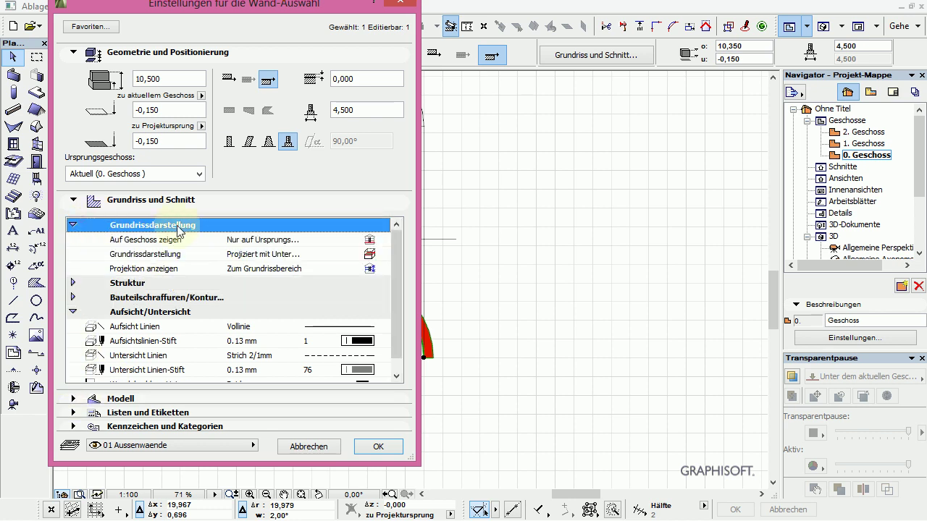
{"action": "left_click", "coordinate": [324, 240]}
{"action": "left_click", "coordinate": [309, 255]}
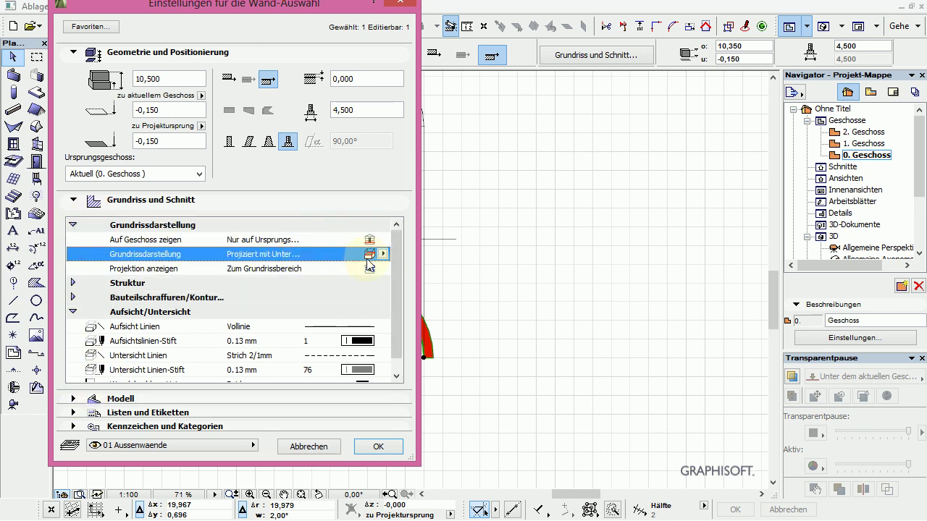
{"action": "left_click", "coordinate": [383, 255]}
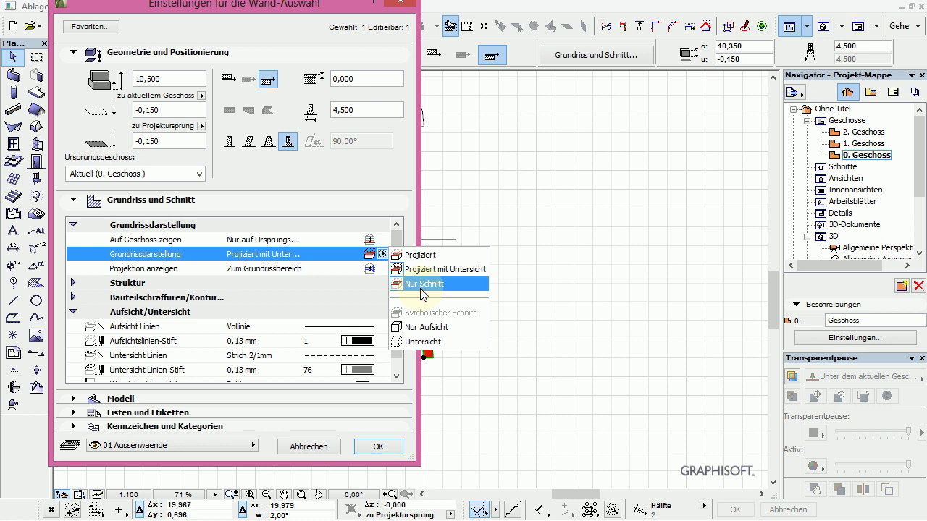
{"action": "left_click", "coordinate": [225, 202]}
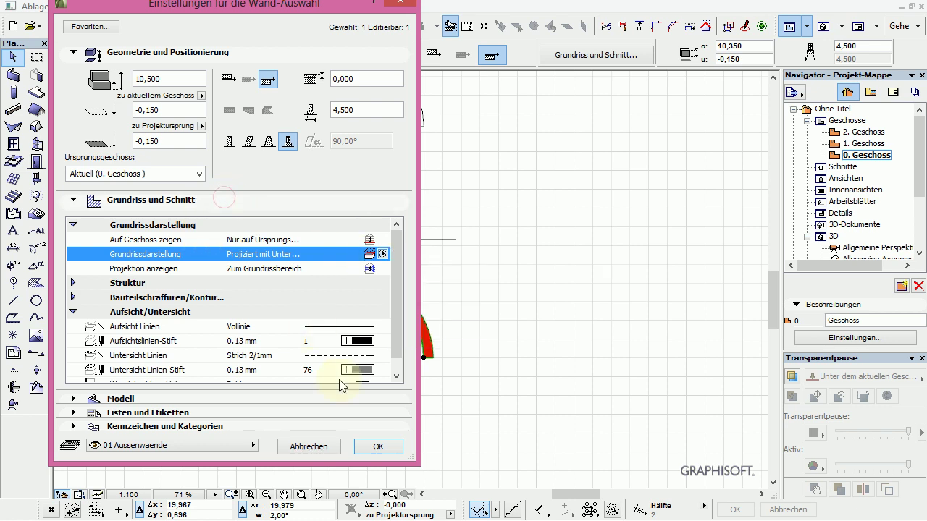
{"action": "left_click", "coordinate": [378, 447]}
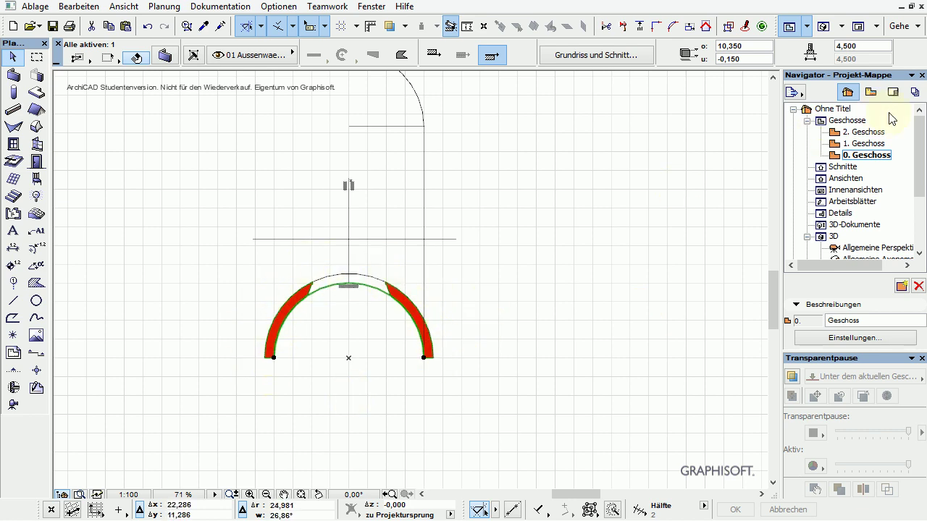
Check the floor plan of 1. Geschoss and review the storey elevations and heights in the Geschoss-Einstellungen.
{"action": "double_click", "coordinate": [877, 144]}
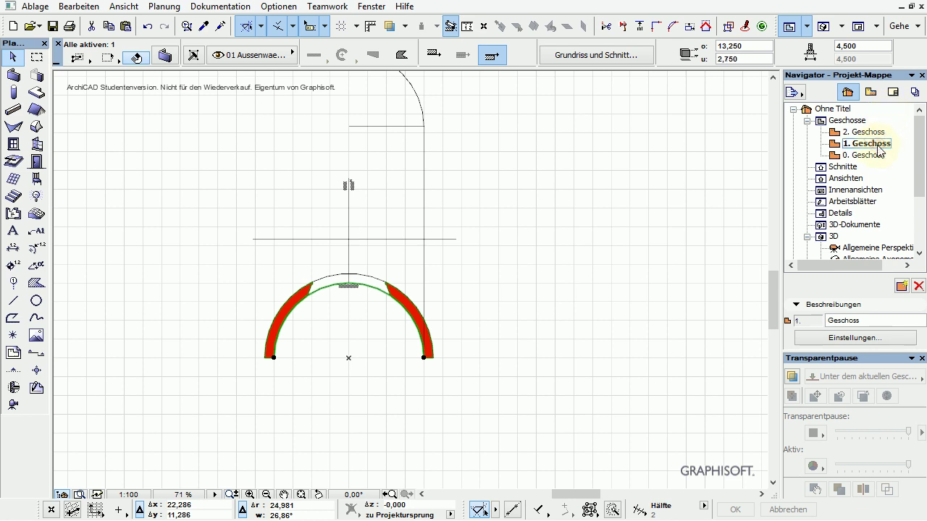
{"action": "left_click", "coordinate": [864, 155]}
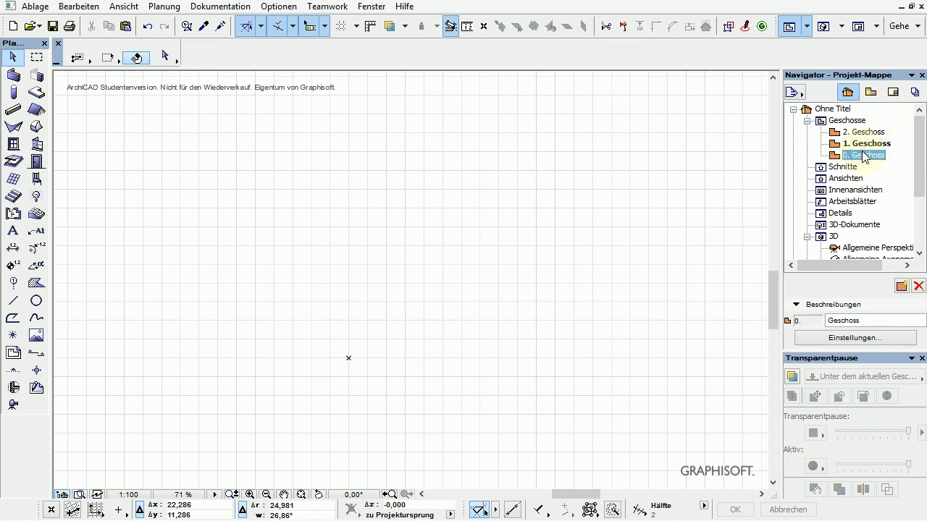
{"action": "right_click", "coordinate": [876, 162]}
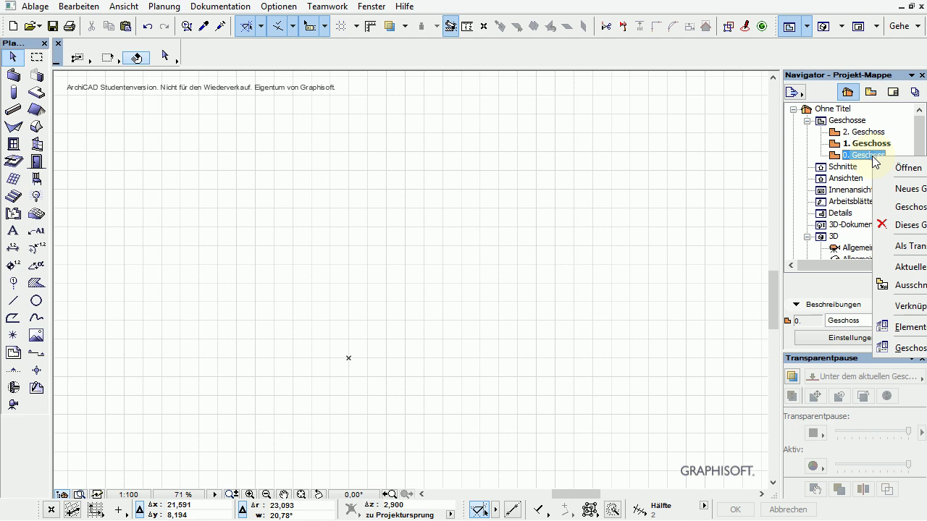
{"action": "left_click", "coordinate": [891, 346]}
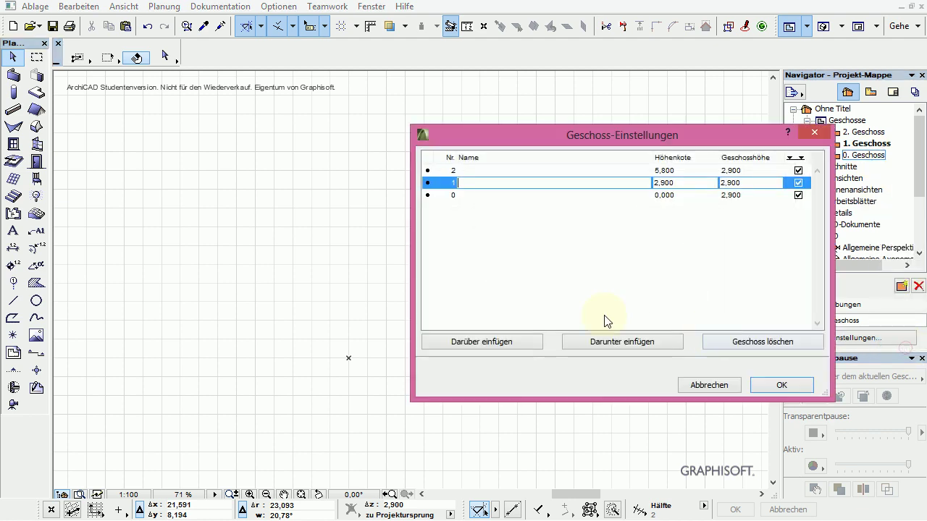
{"action": "left_click", "coordinate": [472, 195]}
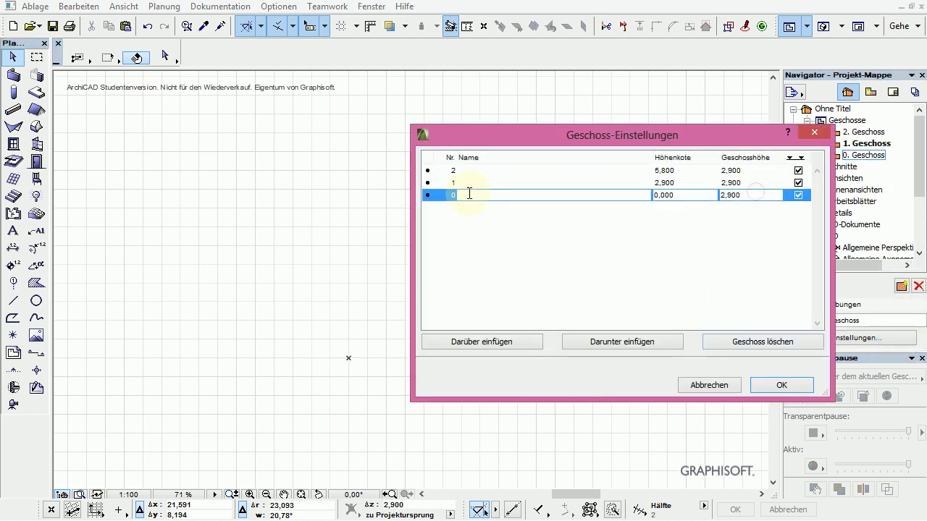
{"action": "left_click", "coordinate": [724, 183]}
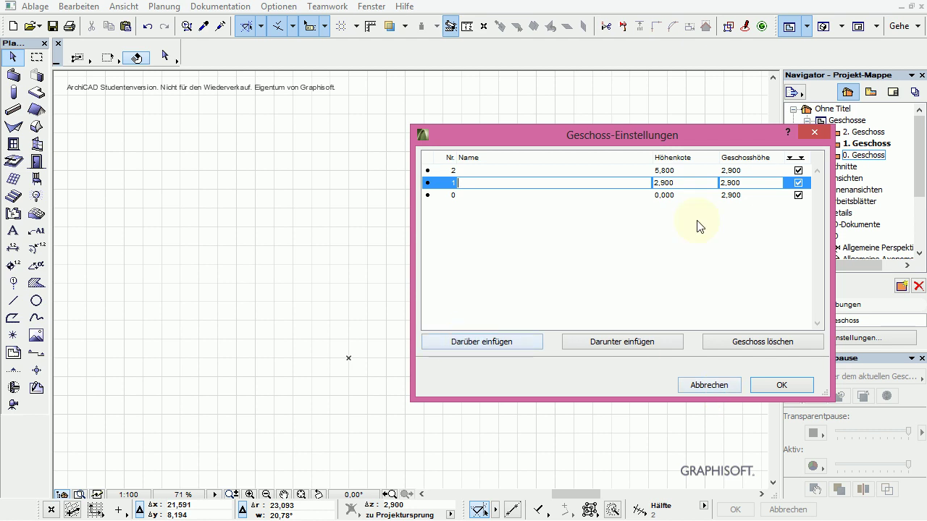
{"action": "left_click", "coordinate": [709, 385]}
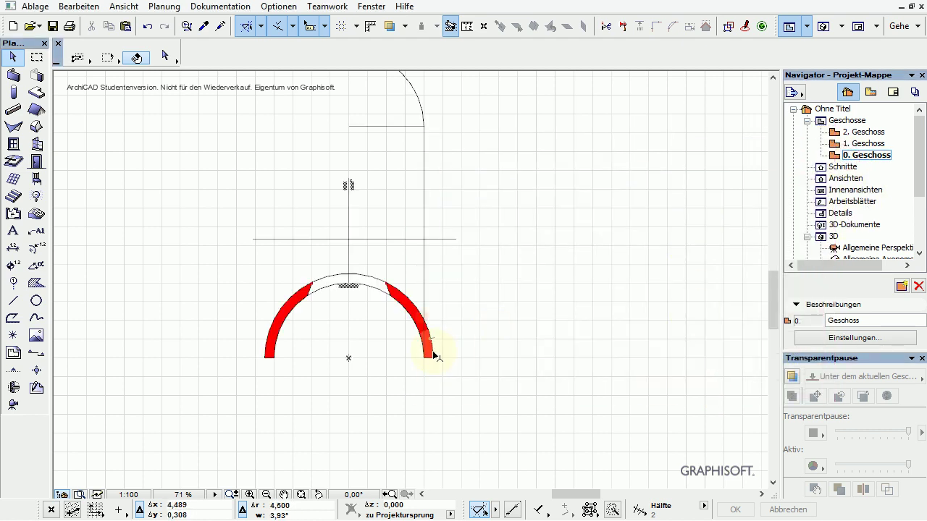
Set the curved wall's Auf Geschoss zeigen option to Alle relevanten Geschosse and check the floor plans of 1. and 2. Geschoss.
{"action": "left_click", "coordinate": [431, 356]}
{"action": "double_click", "coordinate": [430, 355]}
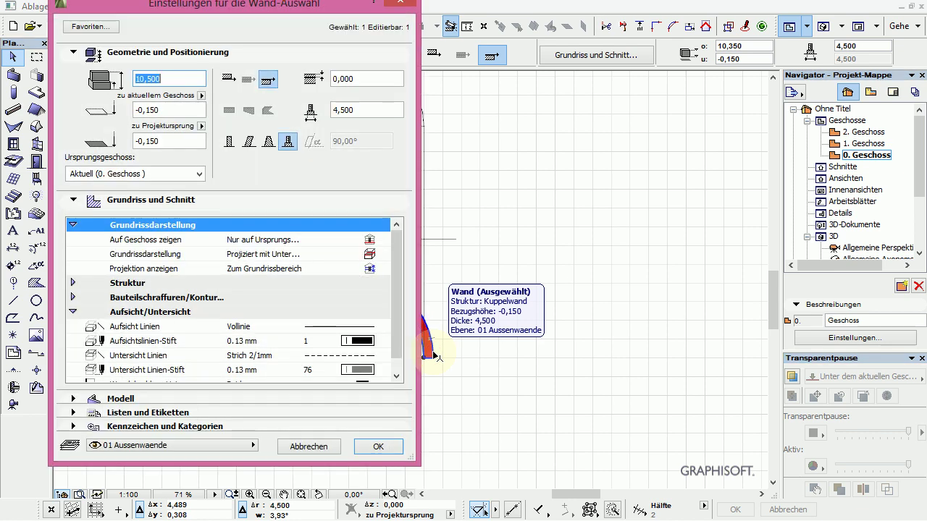
{"action": "left_click", "coordinate": [262, 239]}
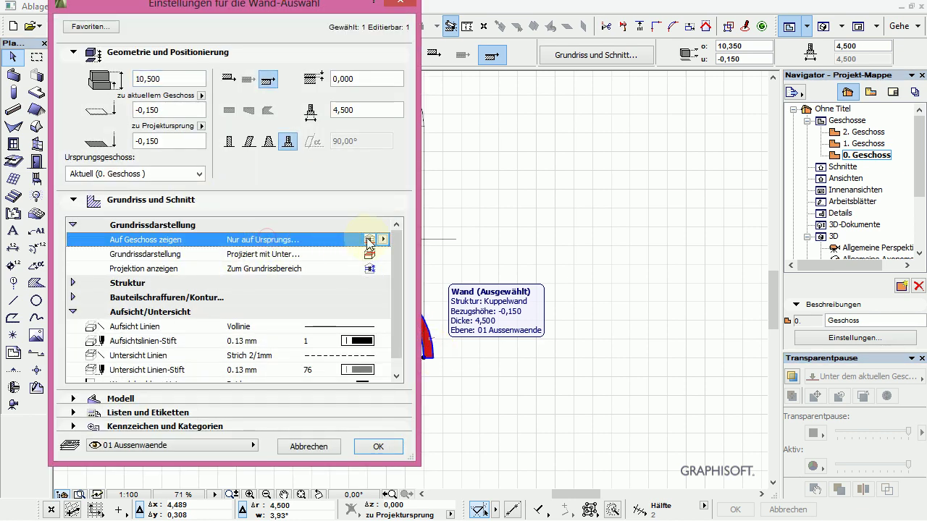
{"action": "left_click", "coordinate": [383, 239]}
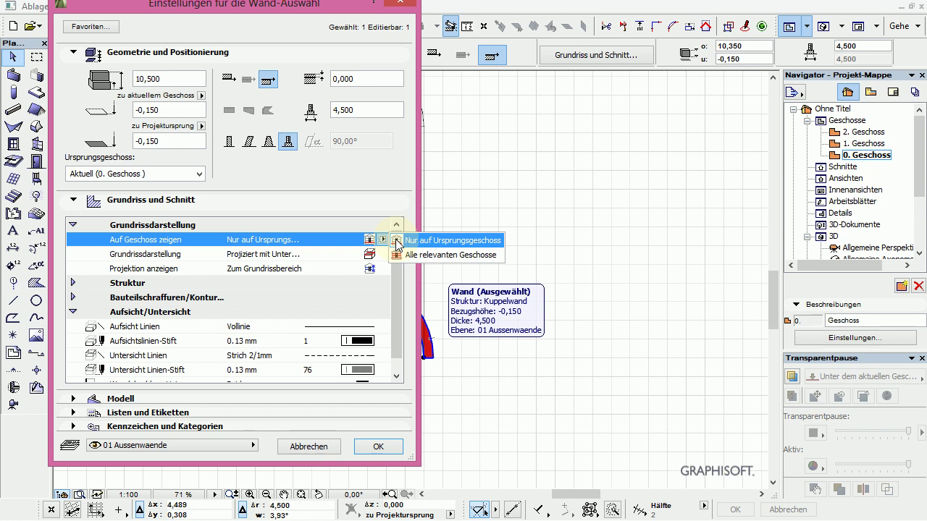
{"action": "left_click", "coordinate": [433, 256]}
{"action": "left_click", "coordinate": [378, 447]}
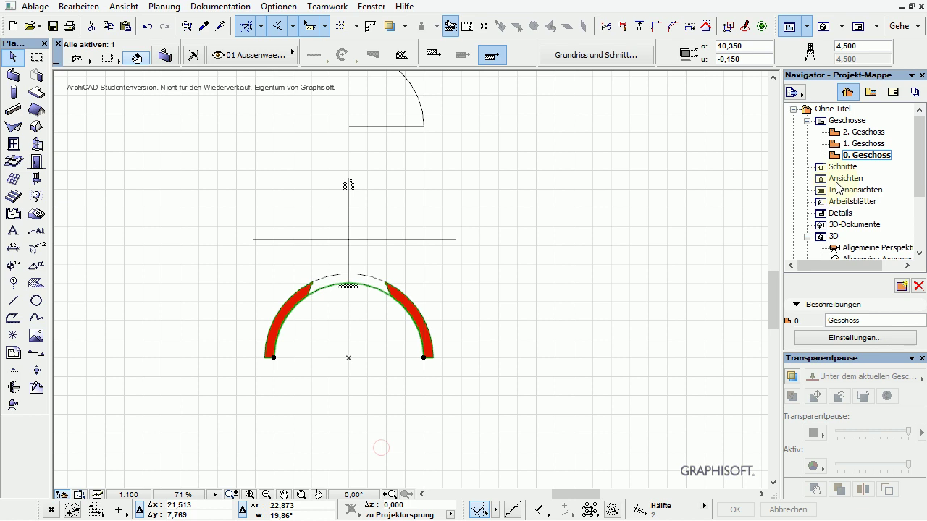
{"action": "double_click", "coordinate": [864, 145]}
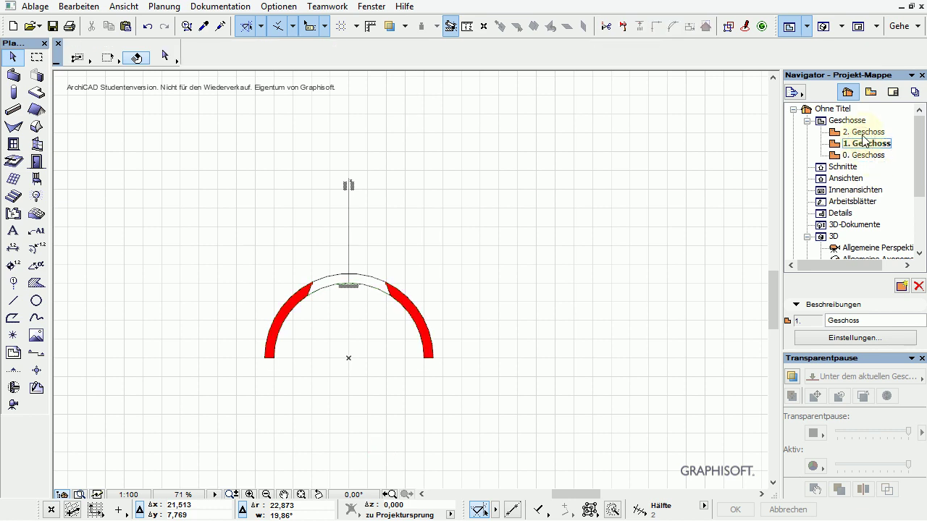
{"action": "double_click", "coordinate": [863, 133]}
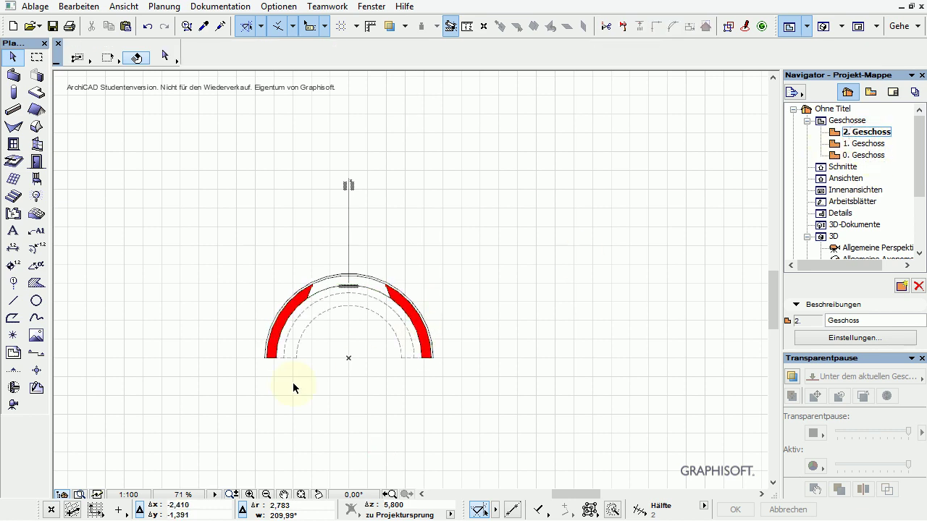